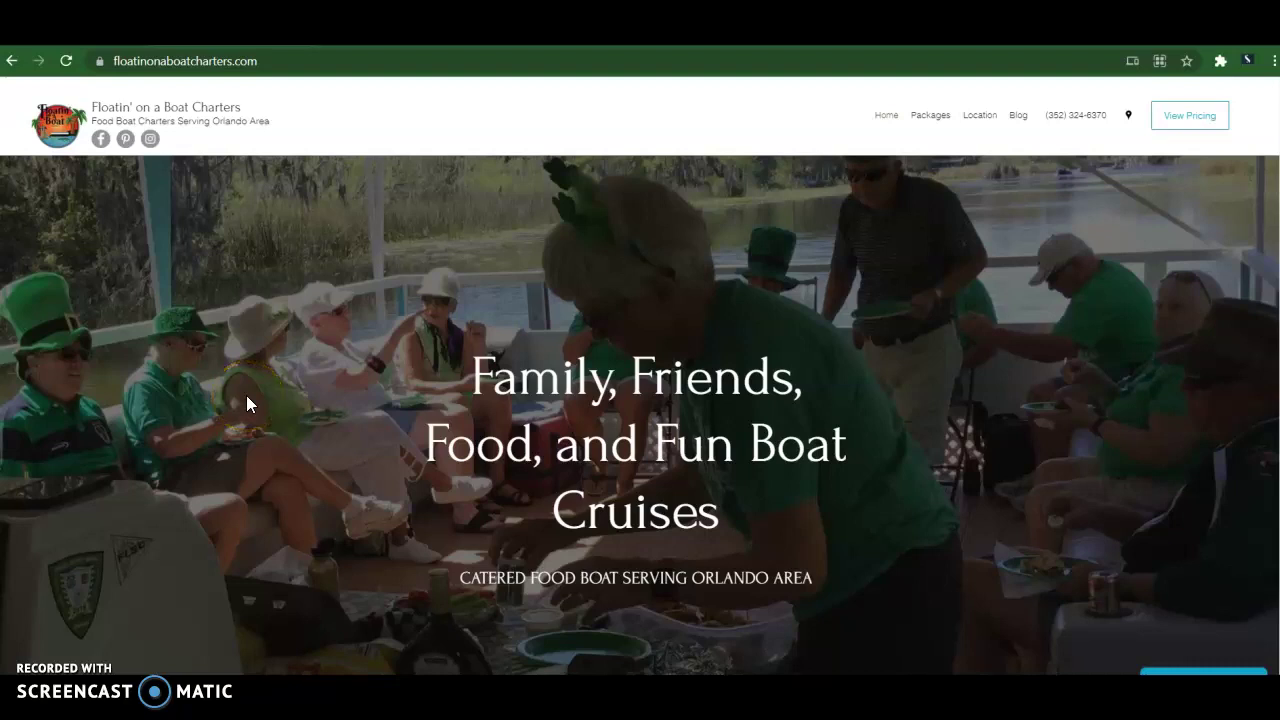
- Look over the boat charter homepage from the header and hero banner through the package cards to the gift card
scroll(246, 395, "down", 3)
scroll(246, 395, "up", 3)
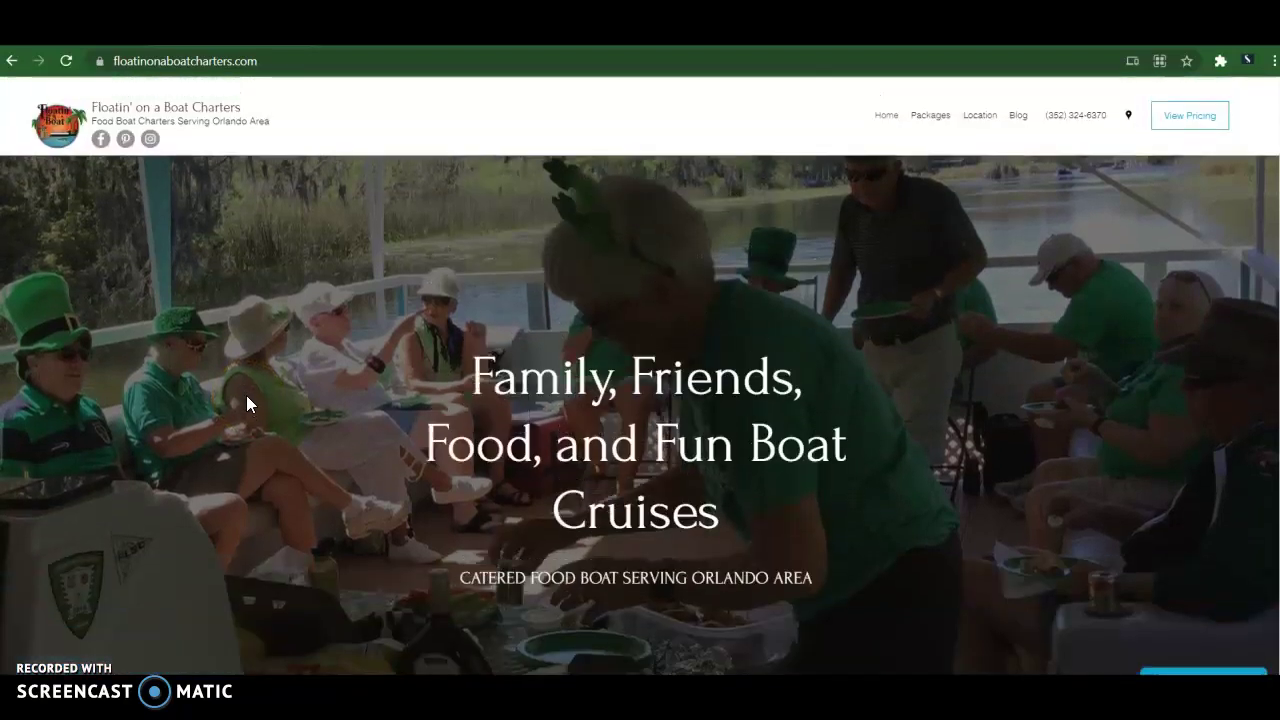
scroll(246, 403, "down", 15)
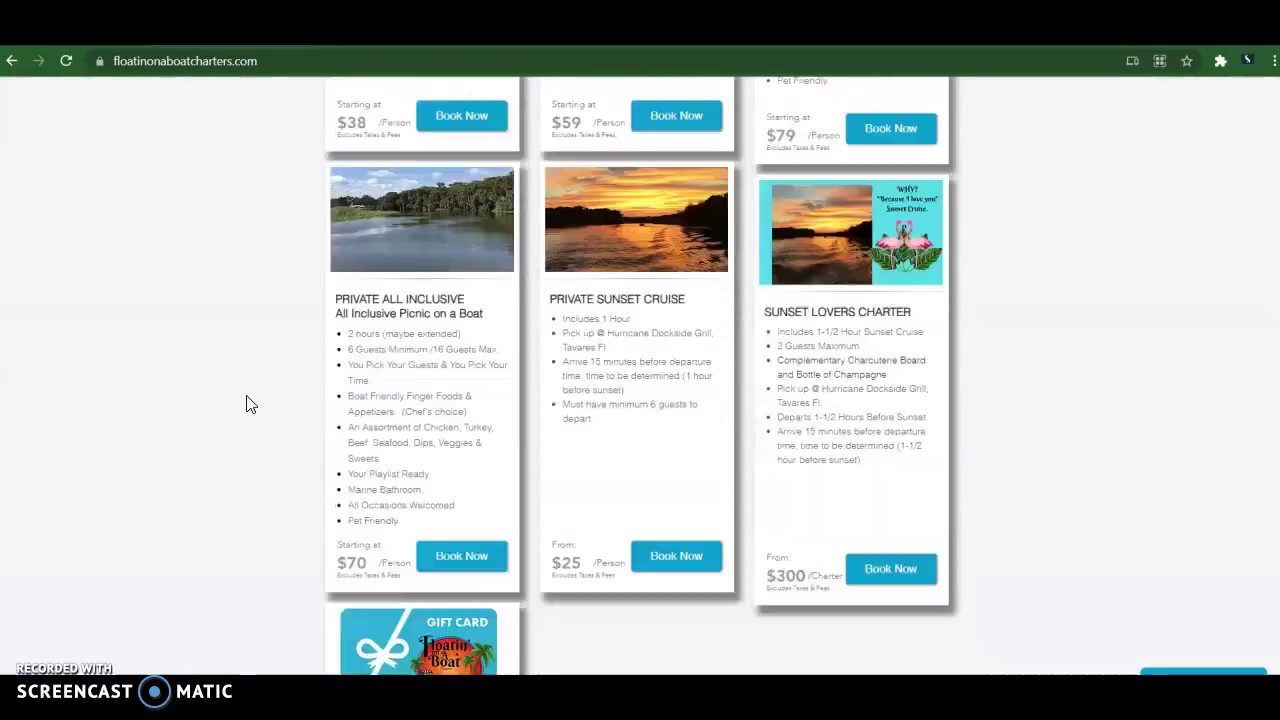
scroll(250, 403, "down", 5)
scroll(250, 403, "up", 12)
scroll(250, 403, "down", 8)
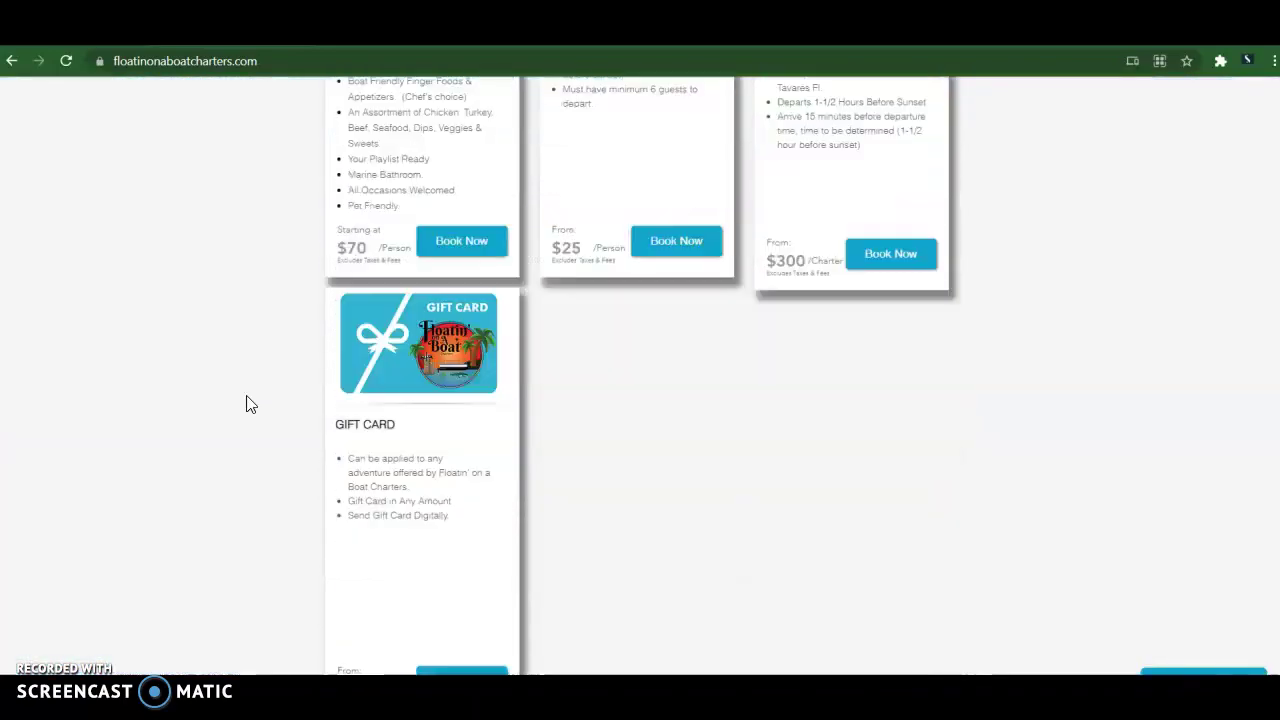
scroll(250, 403, "up", 15)
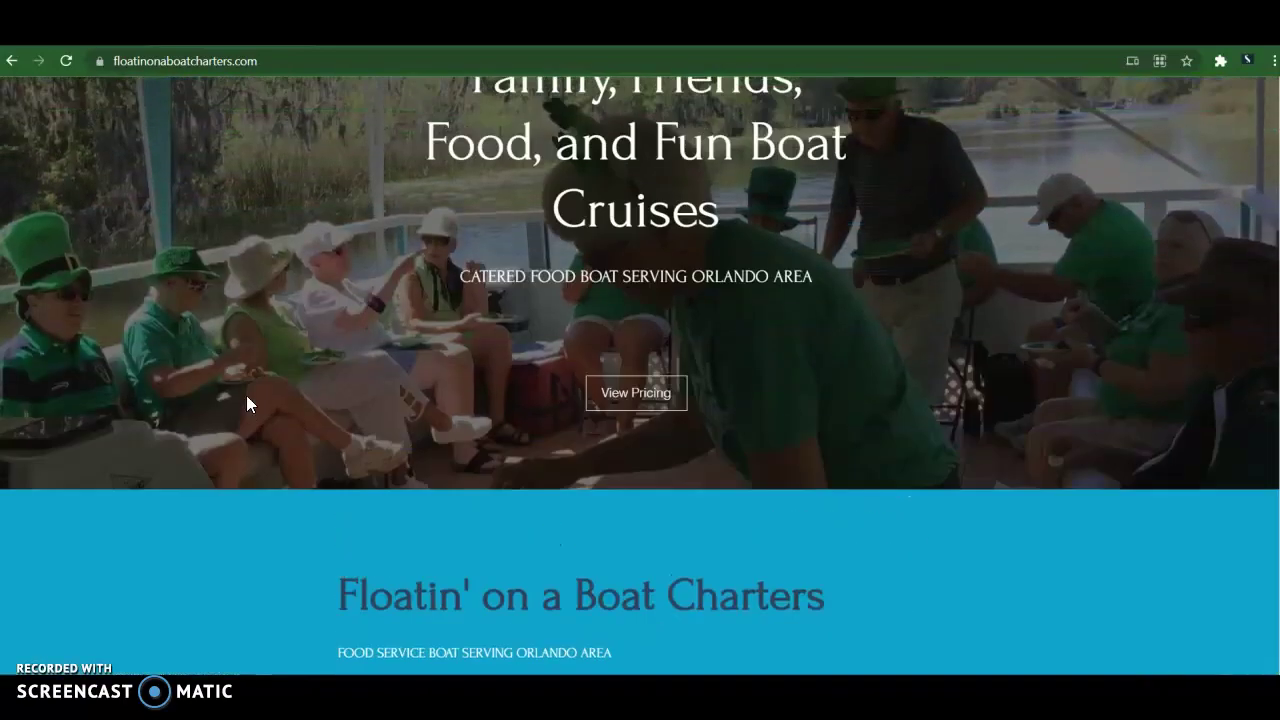
scroll(247, 397, "up", 3)
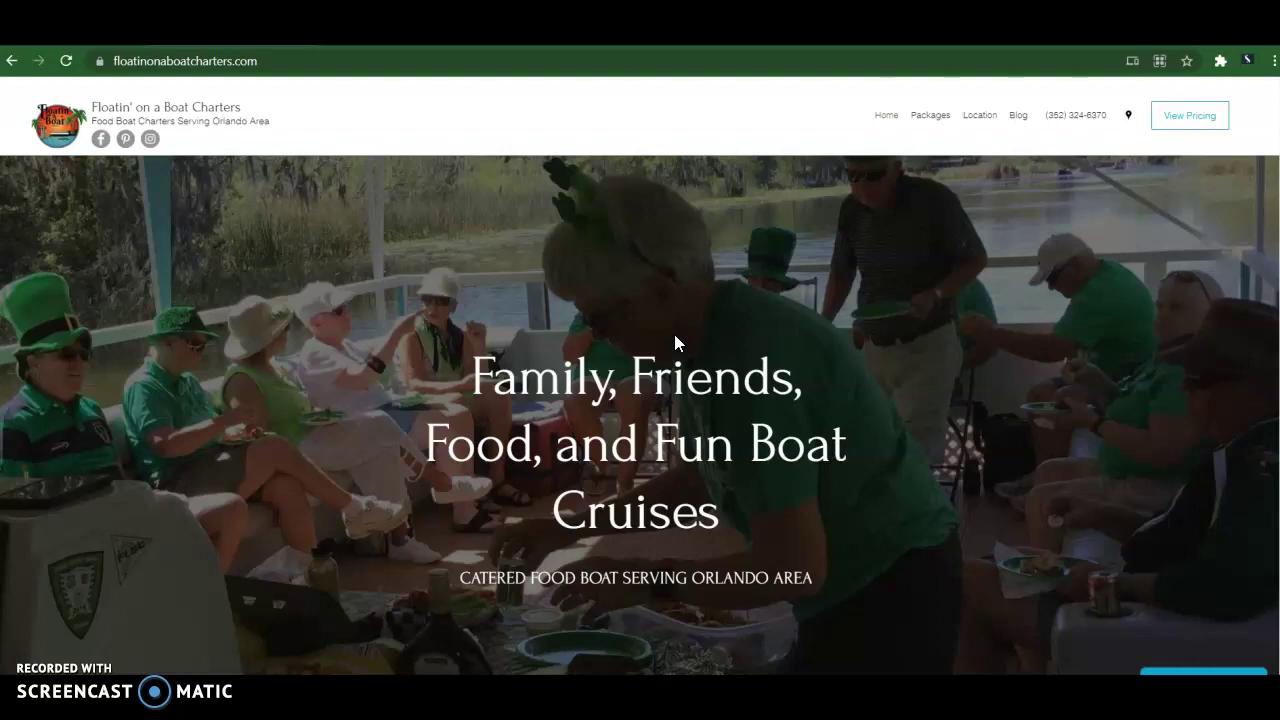
scroll(675, 340, "down", 10)
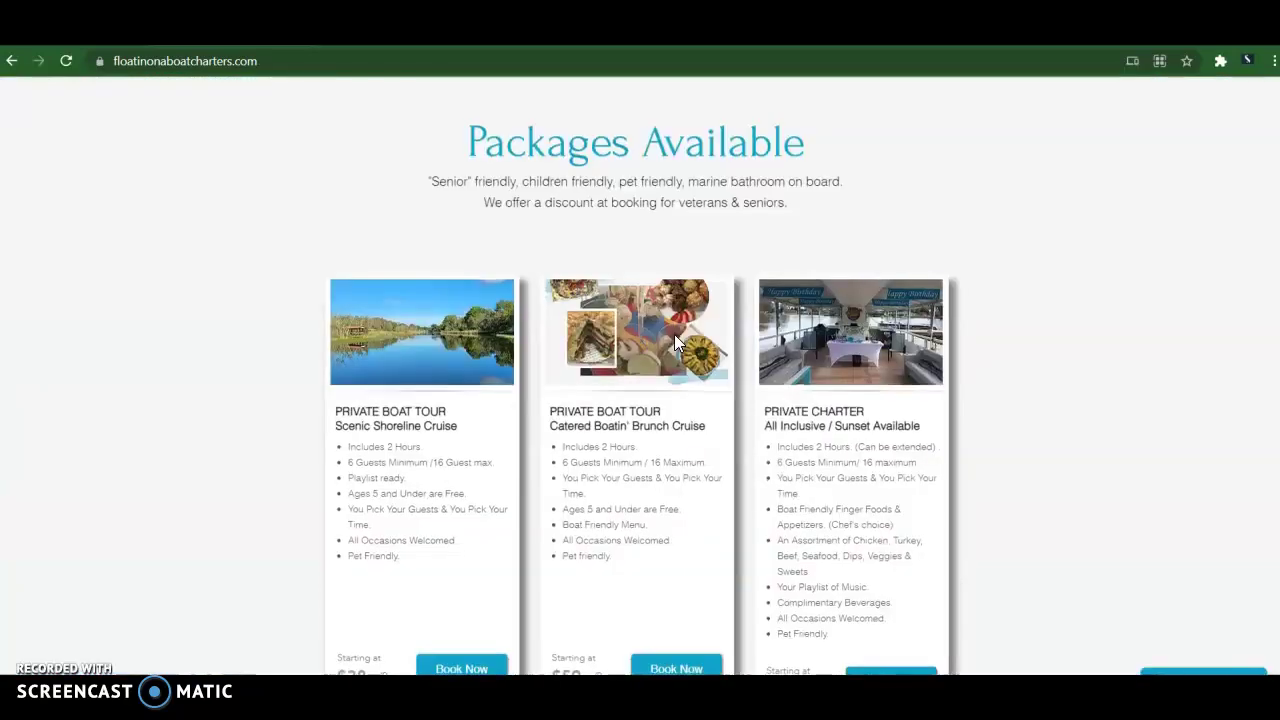
scroll(675, 340, "down", 4)
scroll(675, 341, "up", 12)
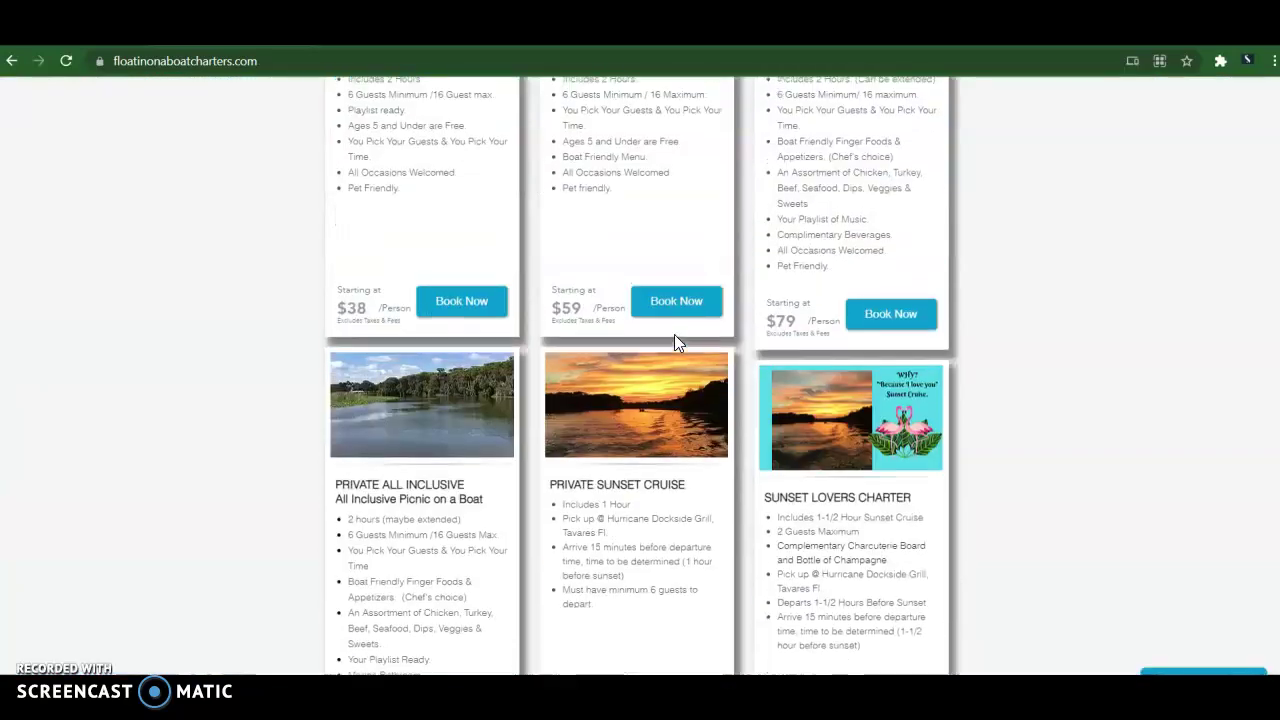
scroll(675, 342, "up", 3)
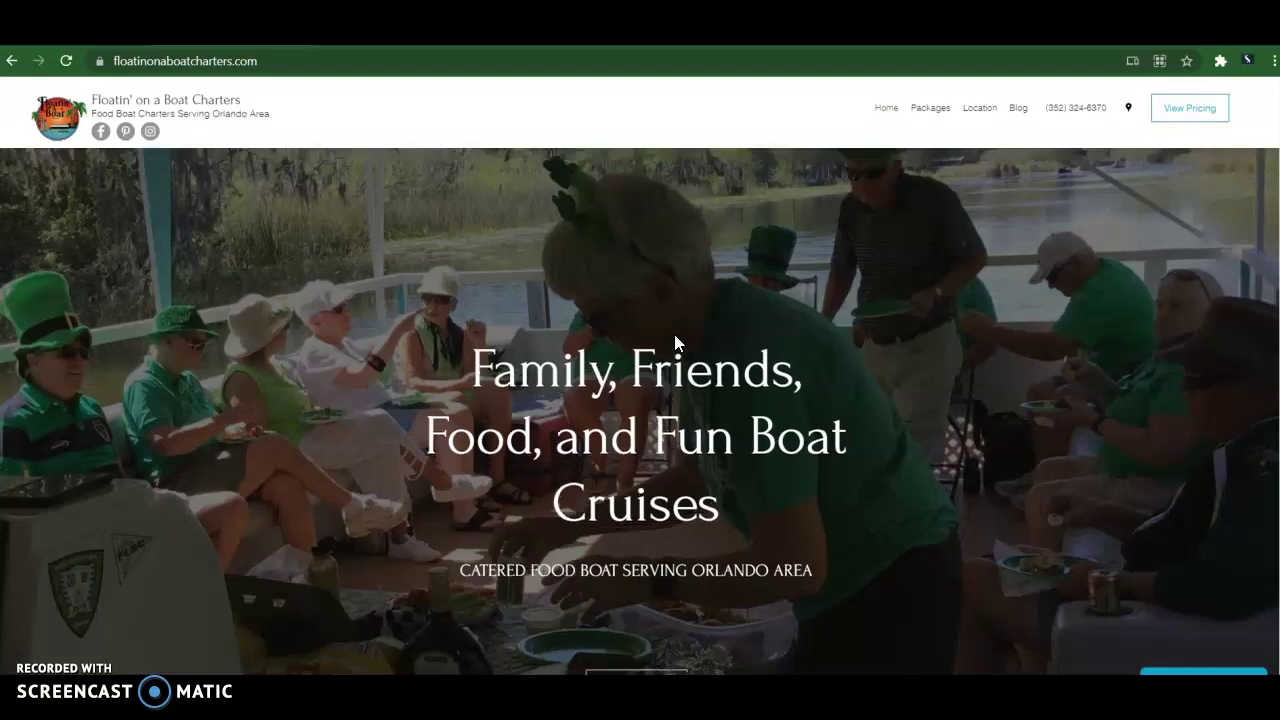
- Examine the homepage's hero banner, the Floatin' on a Boat Charters introduction and the start of the Packages Available section
scroll(674, 342, "down", 8)
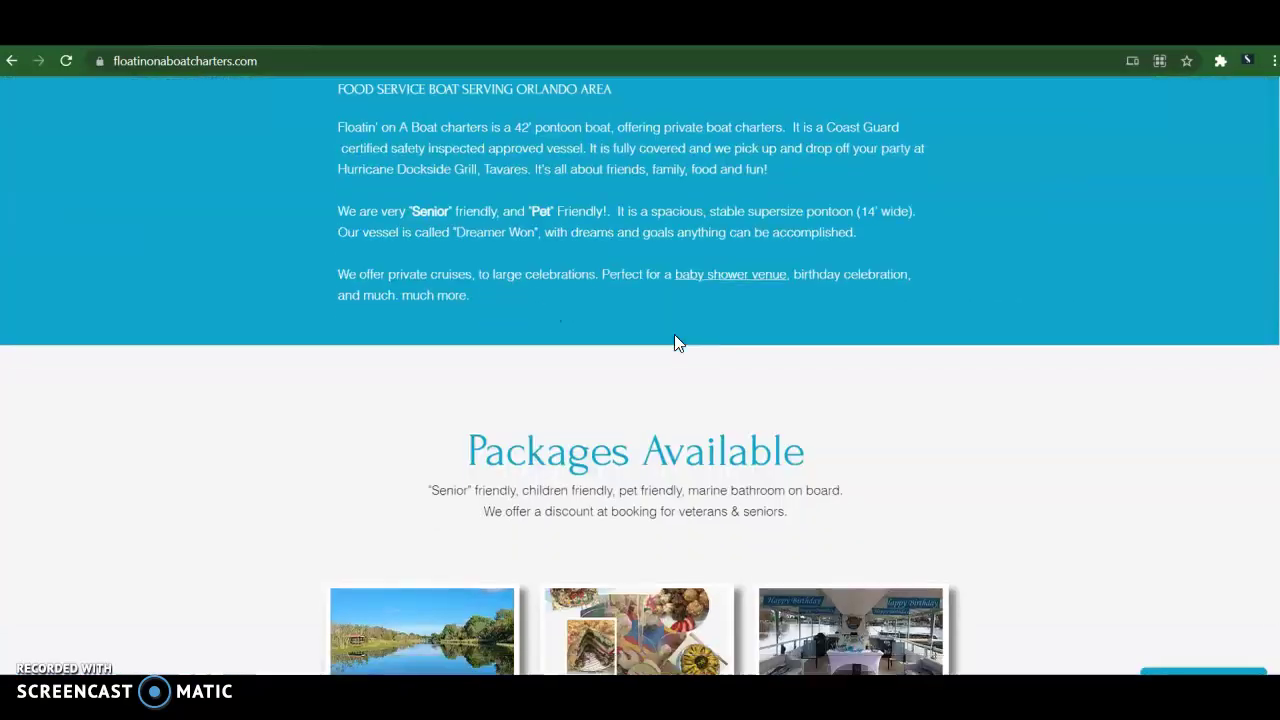
scroll(674, 343, "up", 6)
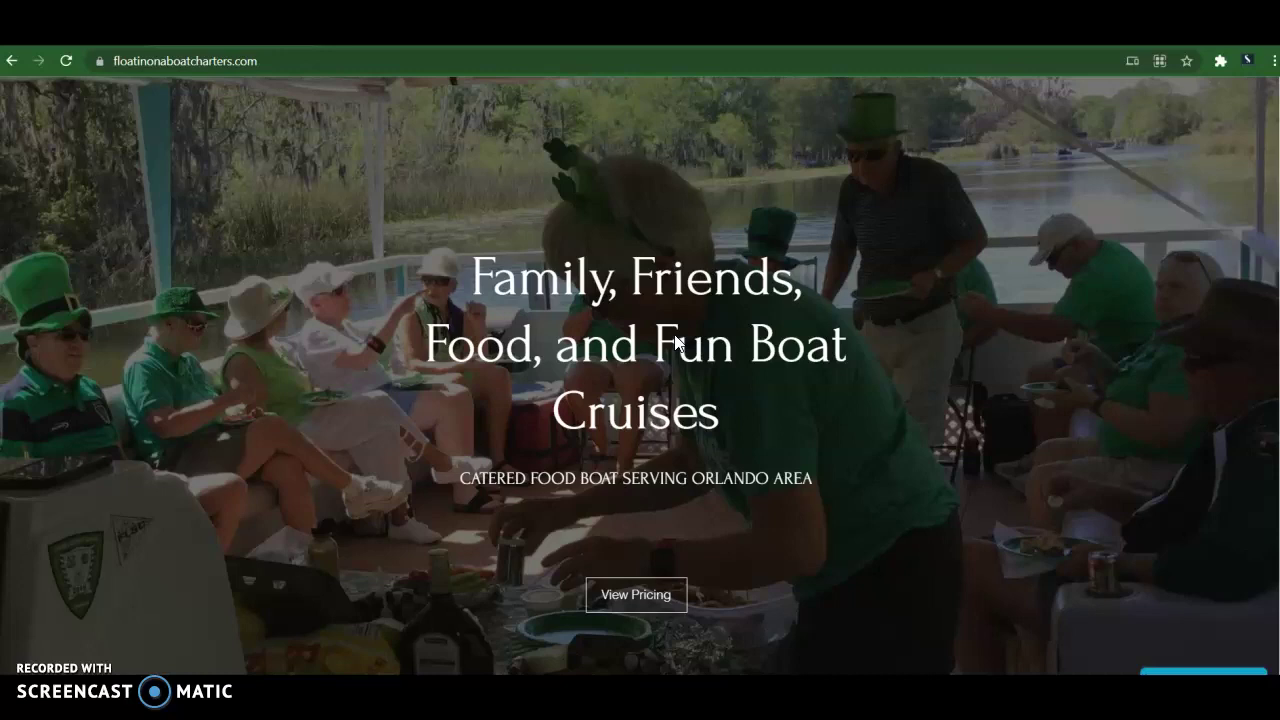
scroll(675, 338, "down", 15)
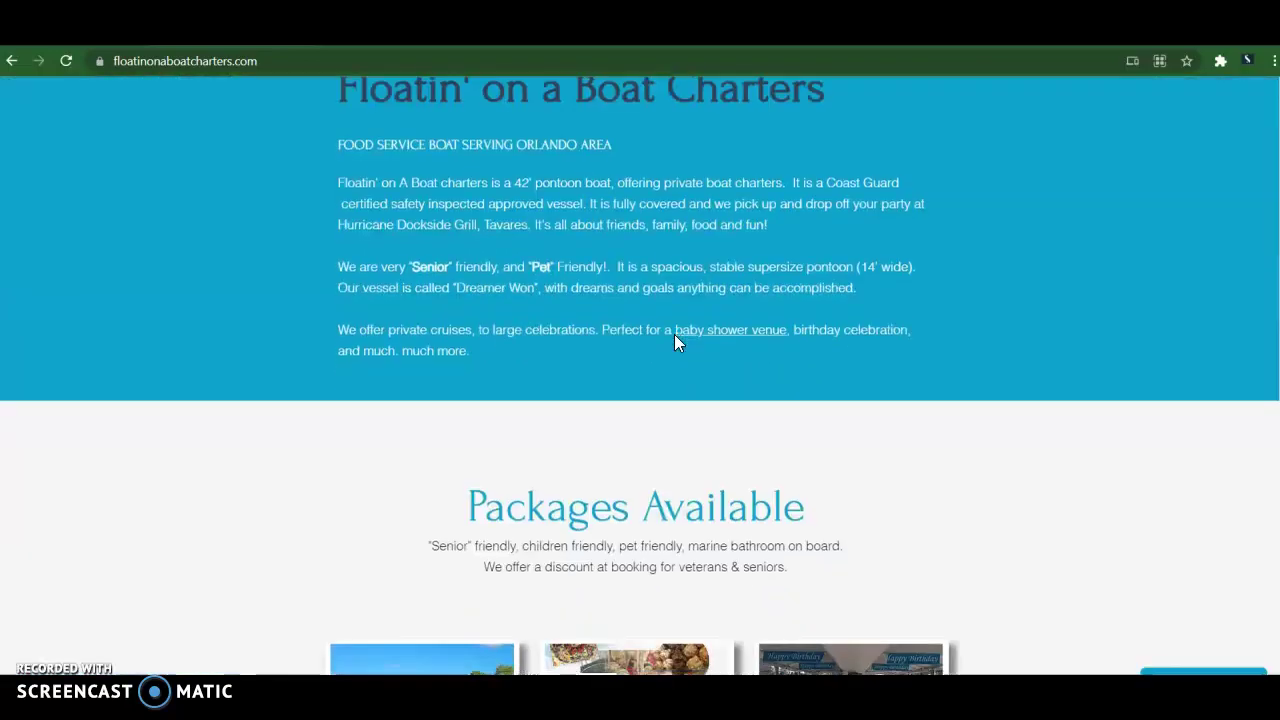
scroll(674, 342, "up", 8)
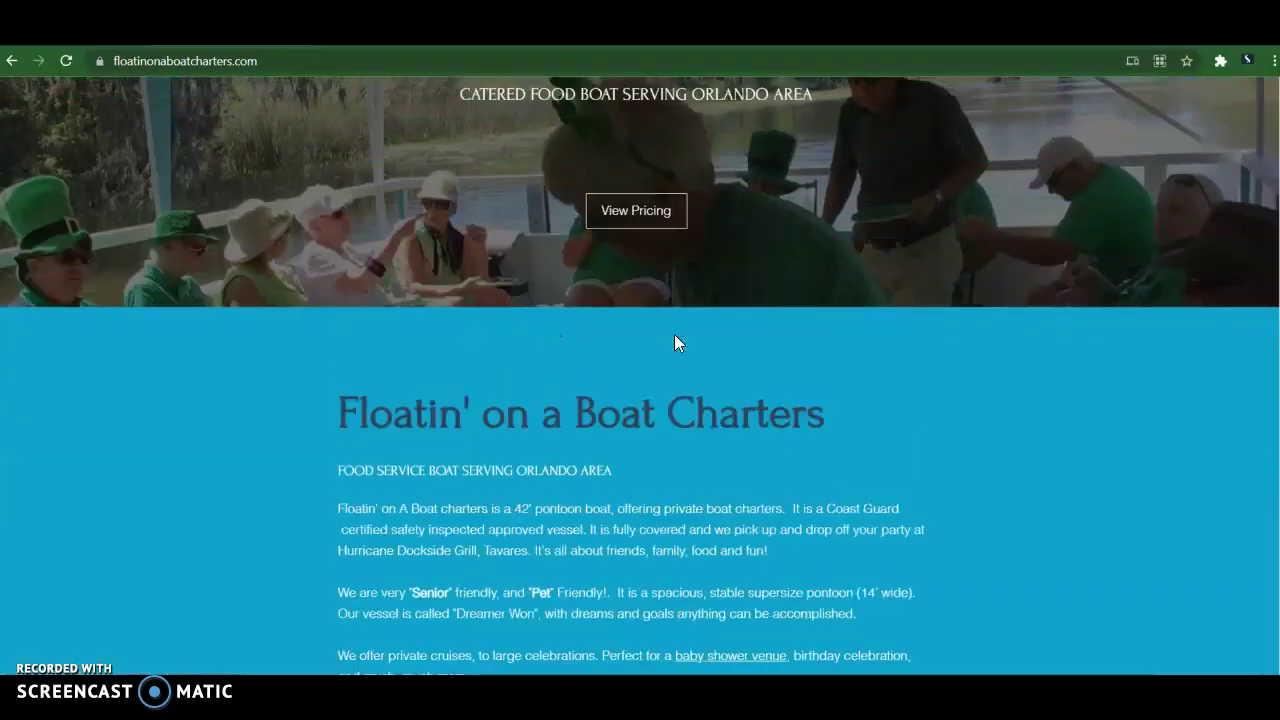
scroll(674, 343, "up", 3)
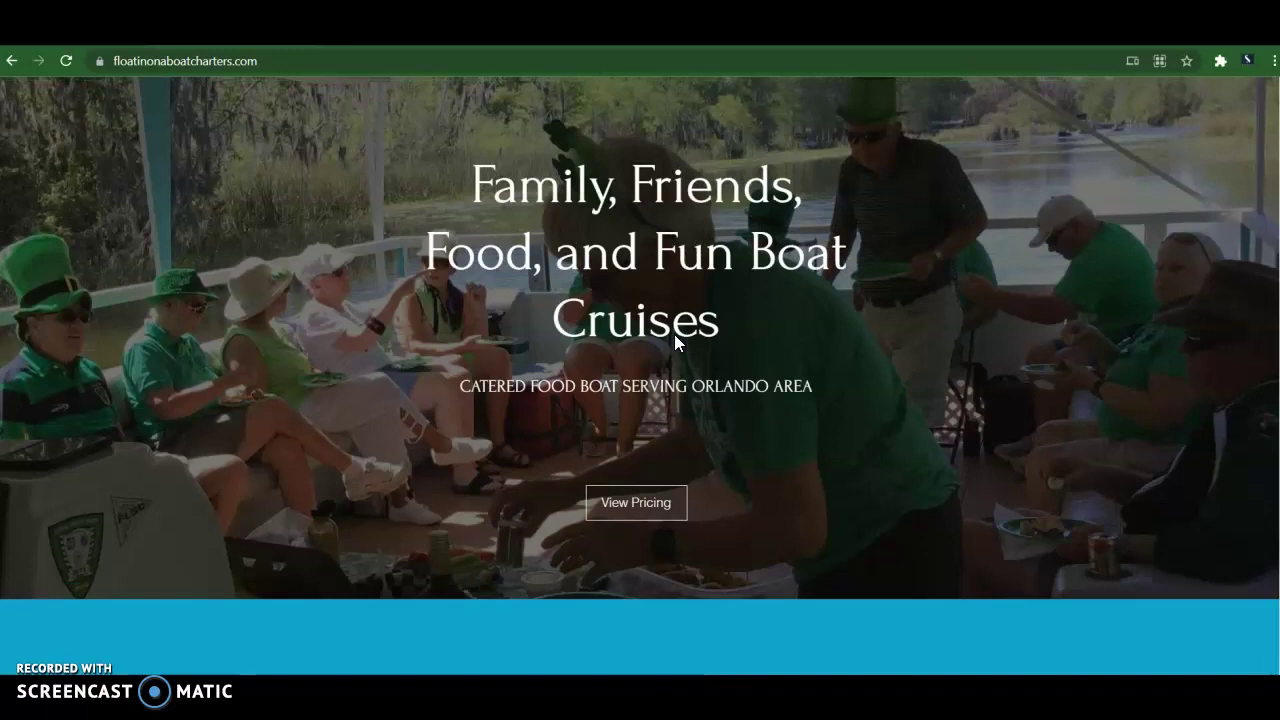
scroll(674, 338, "down", 4)
scroll(674, 342, "down", 4)
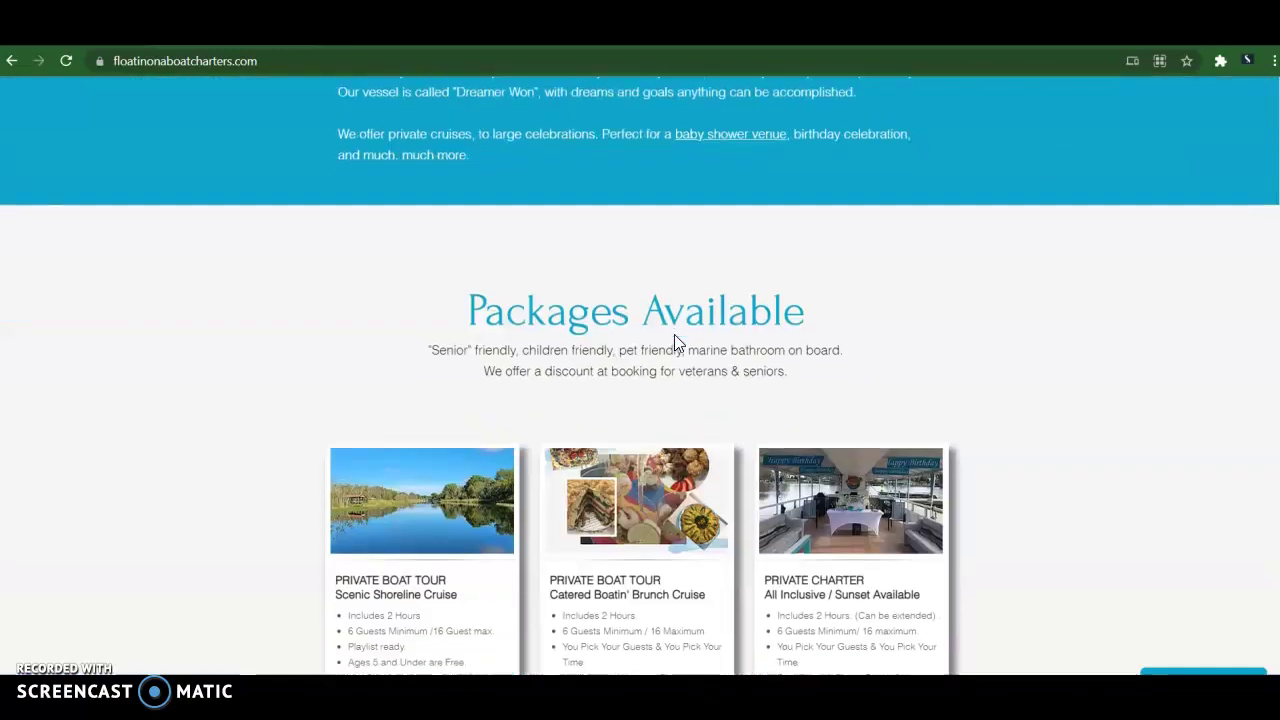
scroll(674, 342, "up", 3)
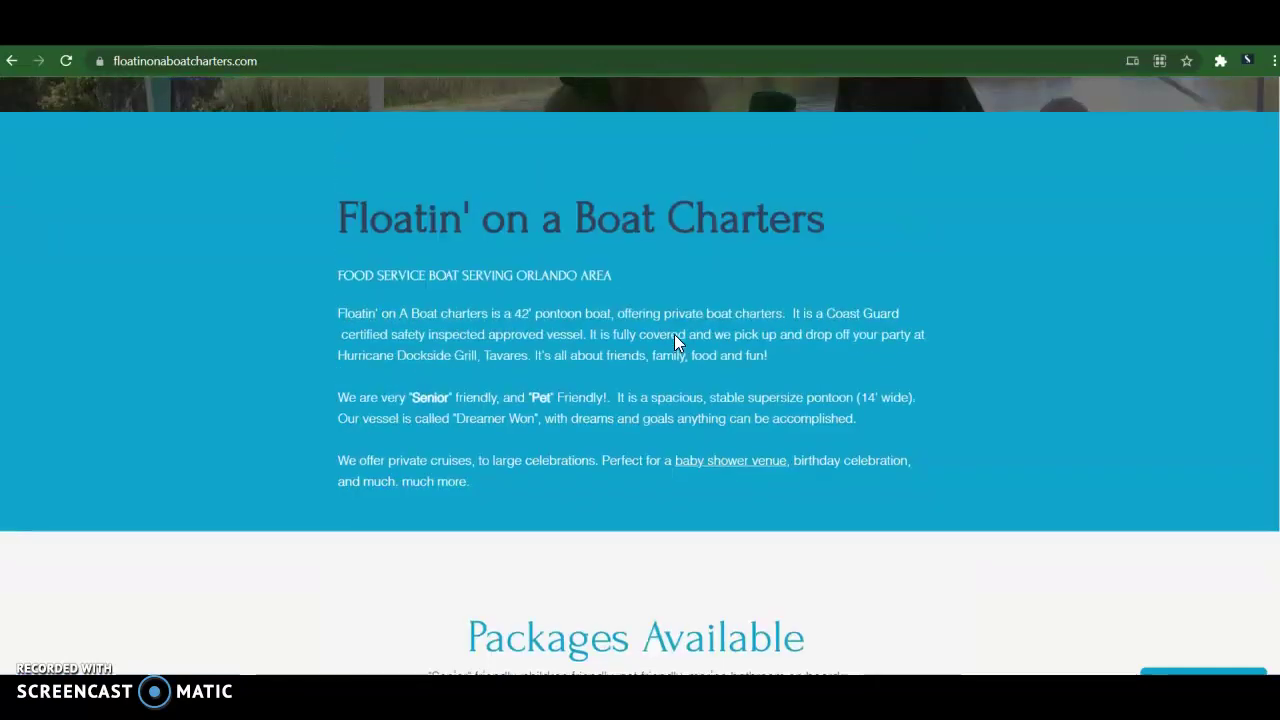
scroll(674, 342, "up", 4)
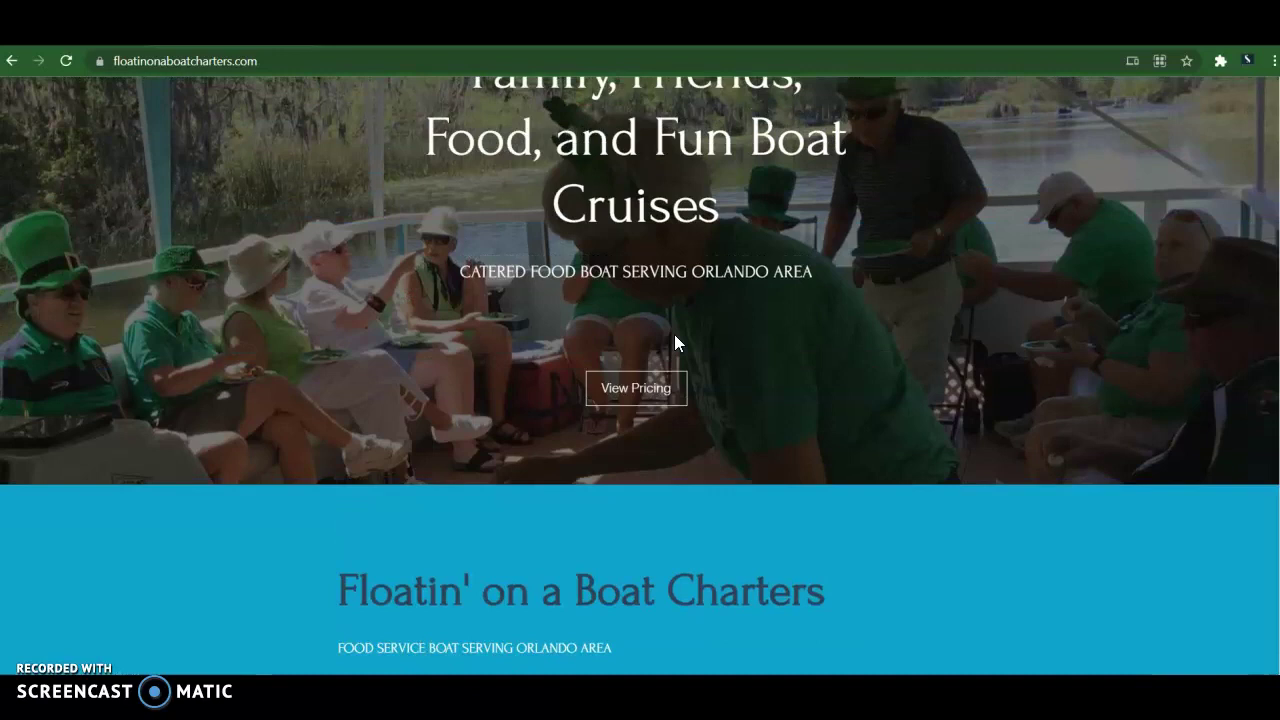
scroll(674, 342, "up", 3)
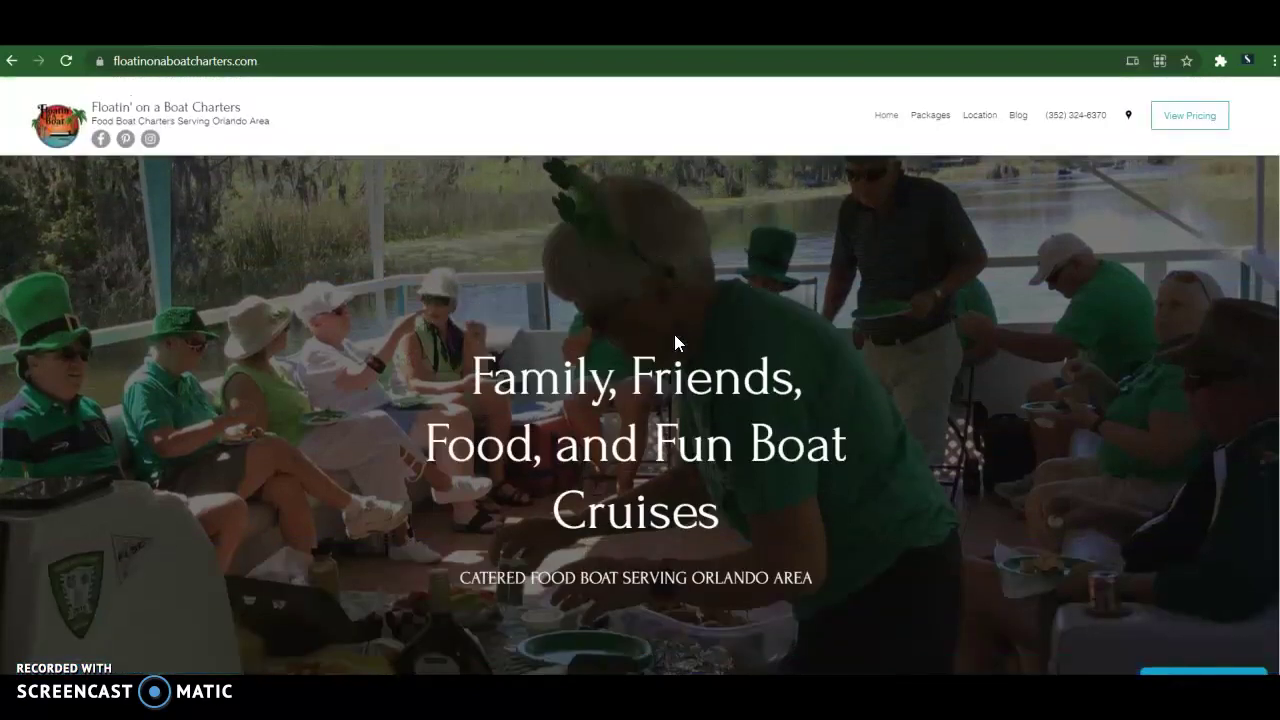
- Examine the homepage's lower sections, including the gift card, testimonials and photo gallery, and return to the introduction
scroll(674, 342, "down", 20)
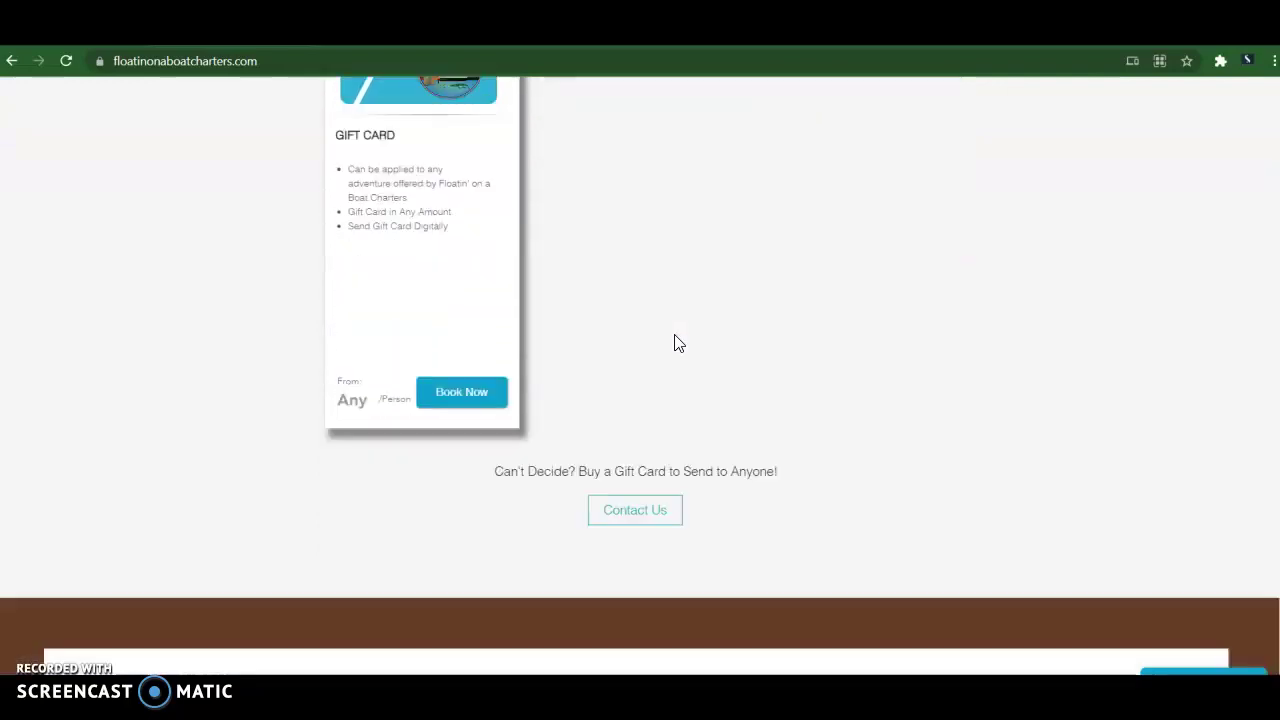
scroll(674, 343, "down", 12)
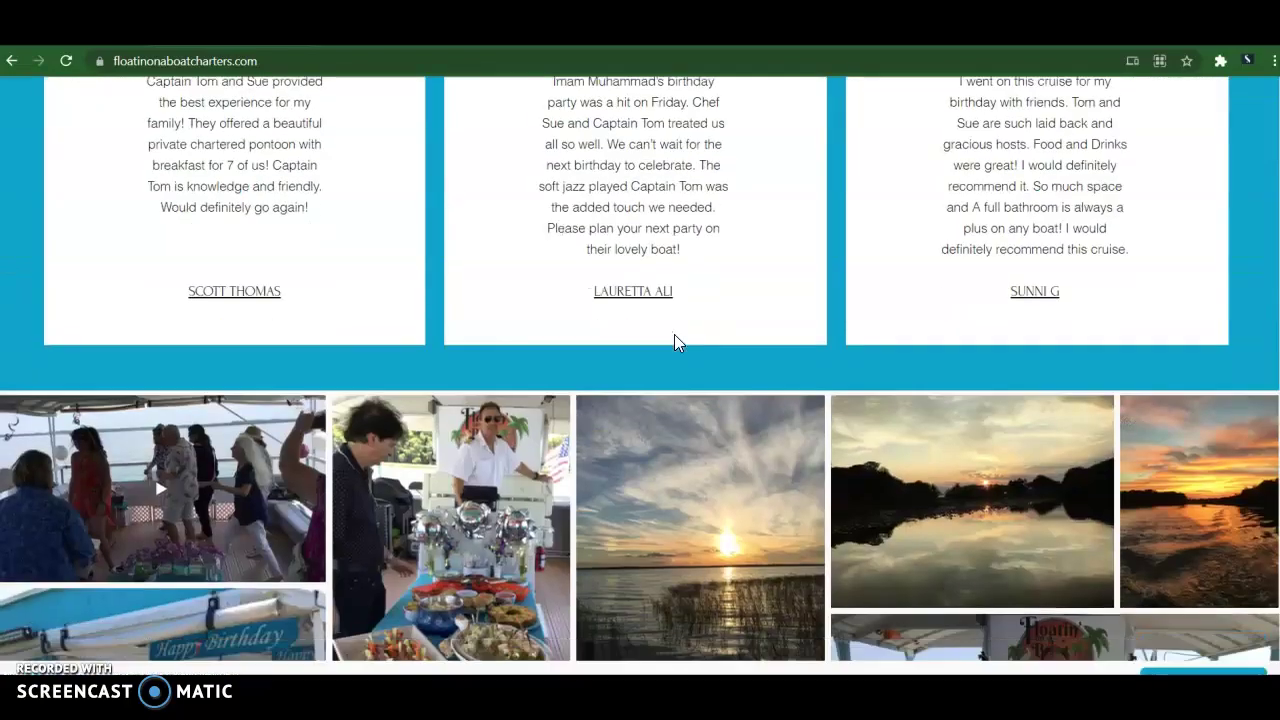
scroll(674, 343, "down", 2)
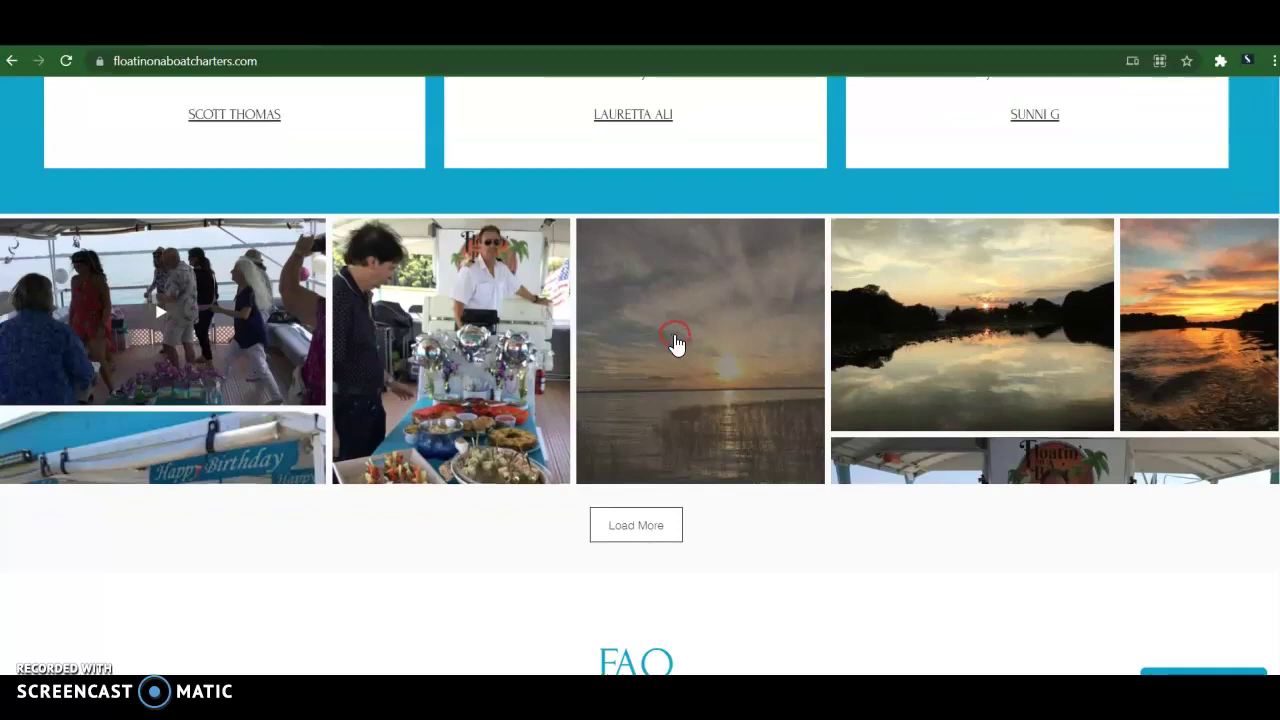
scroll(787, 212, "up", 15)
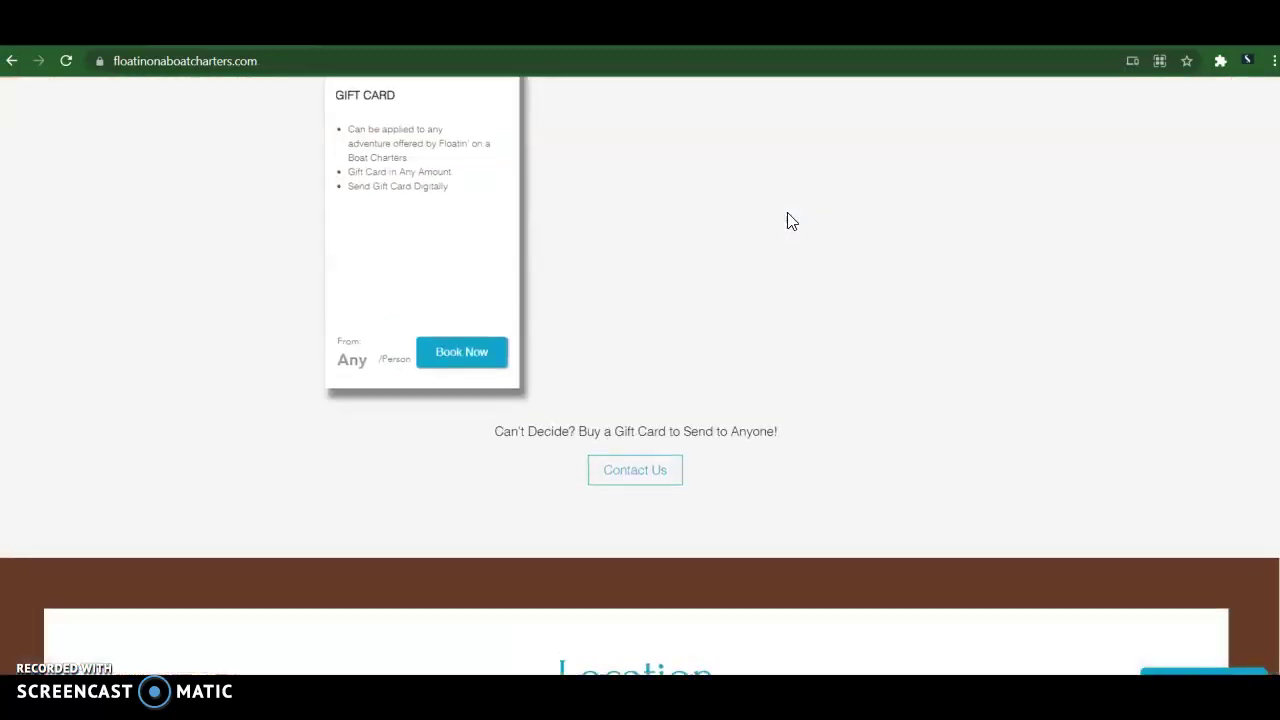
scroll(787, 221, "up", 12)
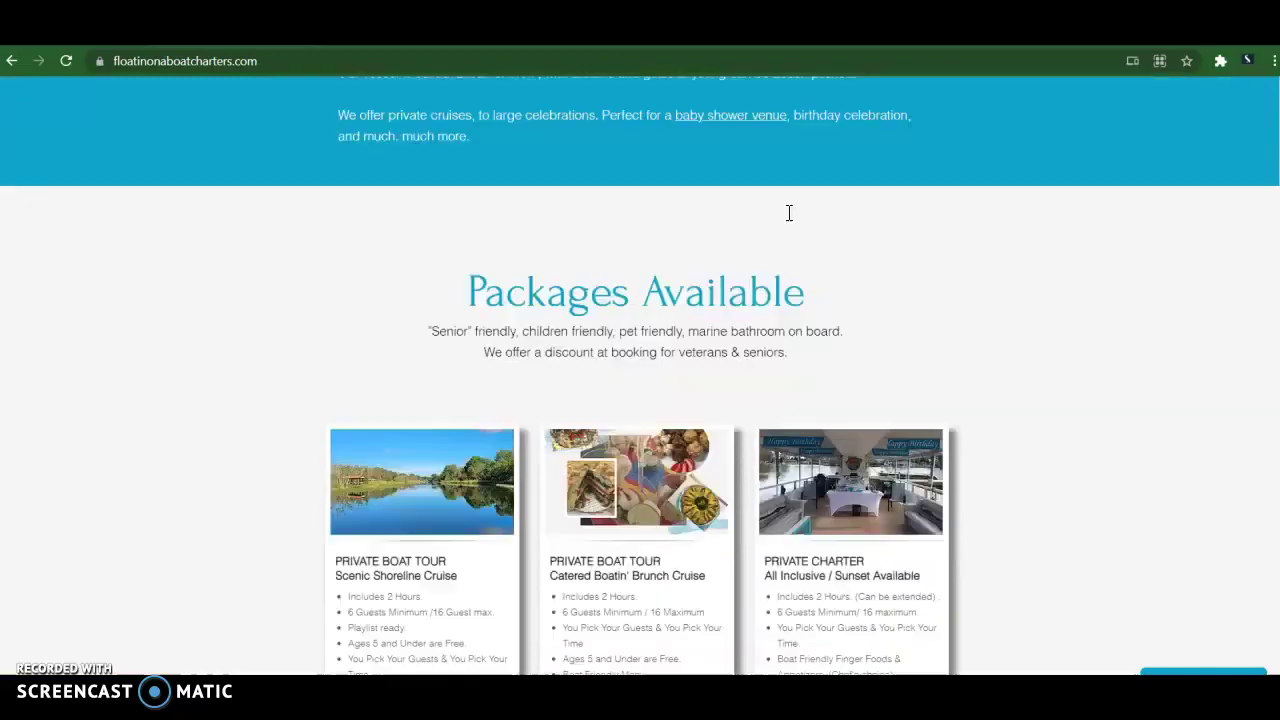
scroll(787, 212, "up", 3)
scroll(770, 205, "down", 3)
scroll(740, 190, "up", 4)
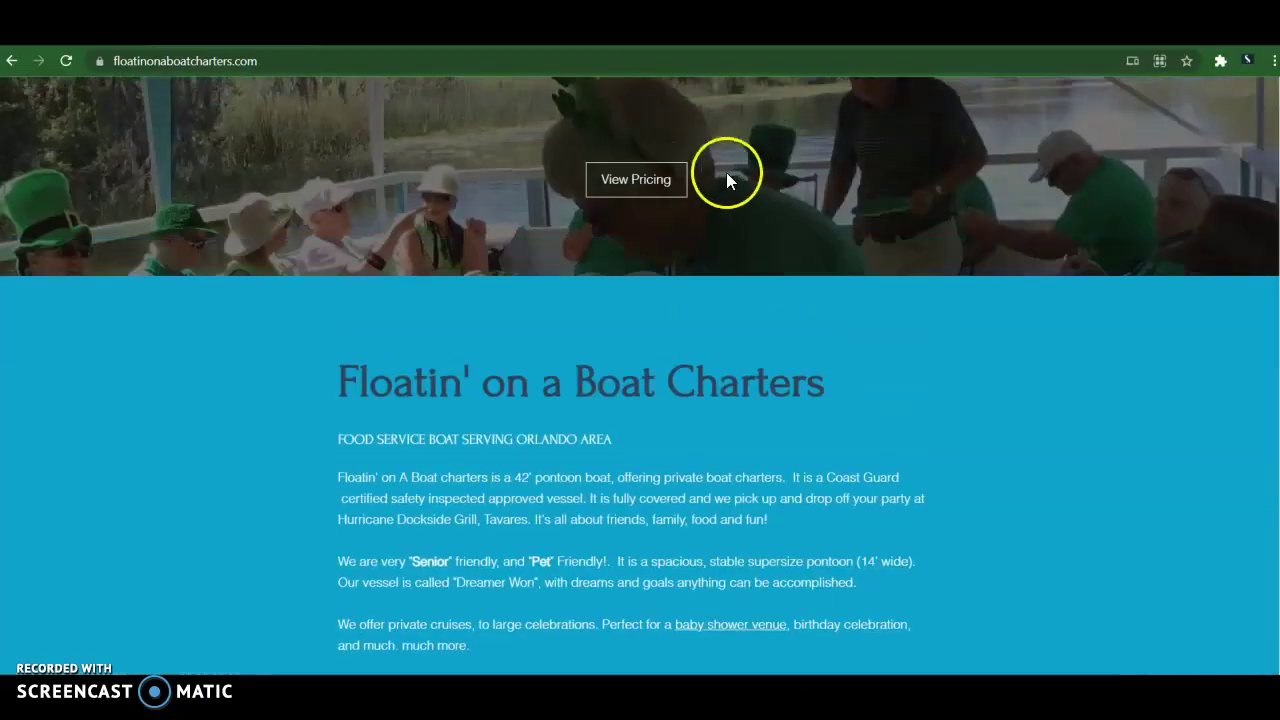
- Check the file name and file type of the Scenic Shoreline Cruise package image through the browser's image-saving option
scroll(530, 468, "down", 6)
right_click(368, 397)
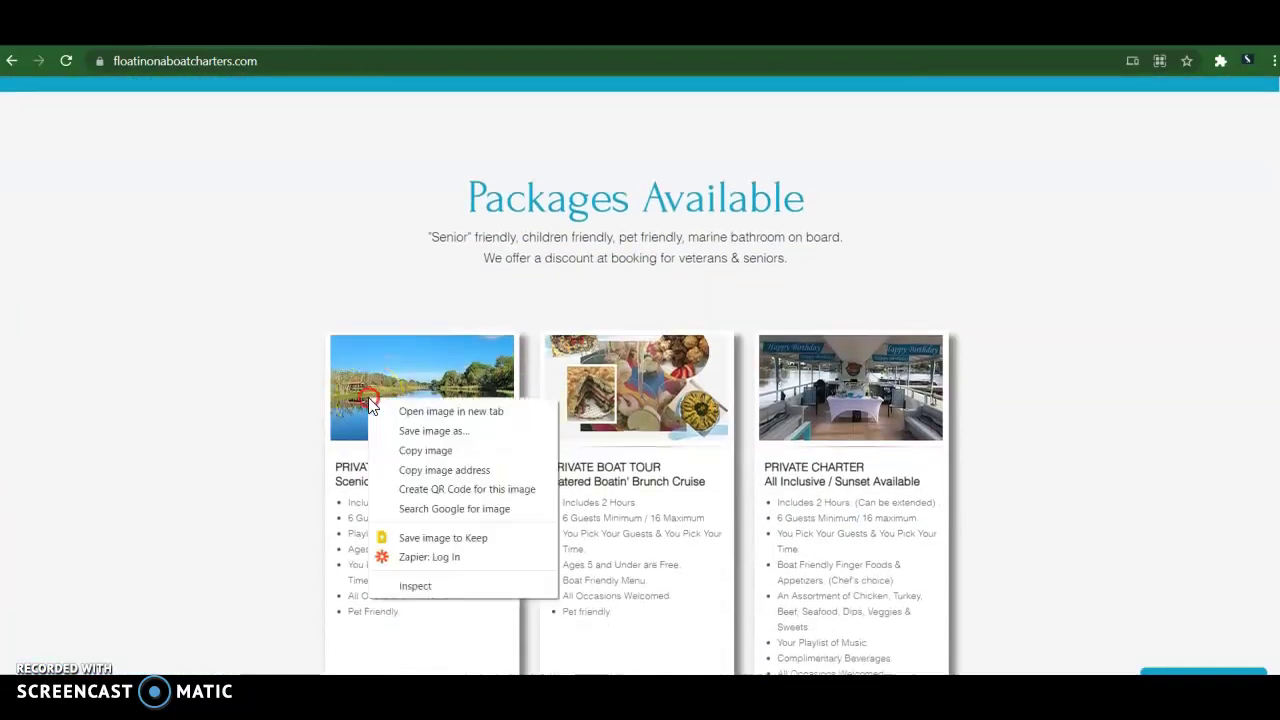
left_click(389, 430)
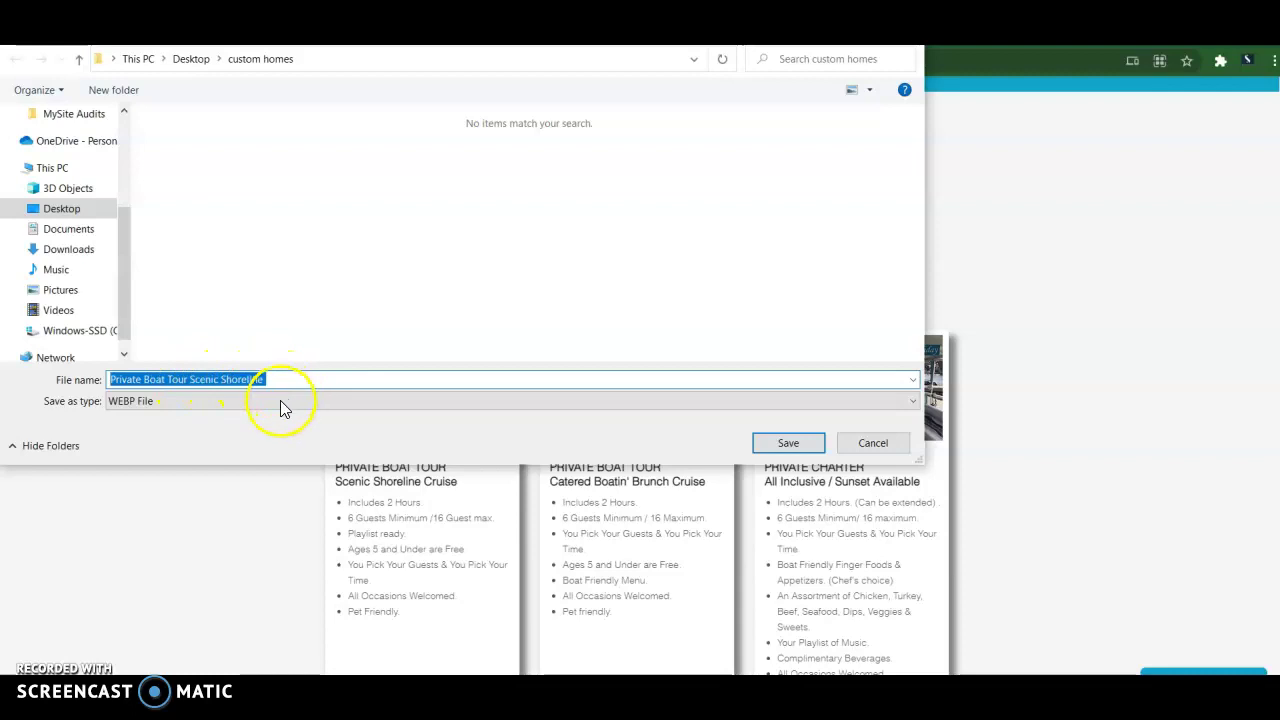
key("Return")
- Select all content on the homepage, examine the highlighted text down to the FAQ and Let Us Serve You sections, and clear the selection
scroll(157, 510, "down", 4)
scroll(157, 510, "up", 6)
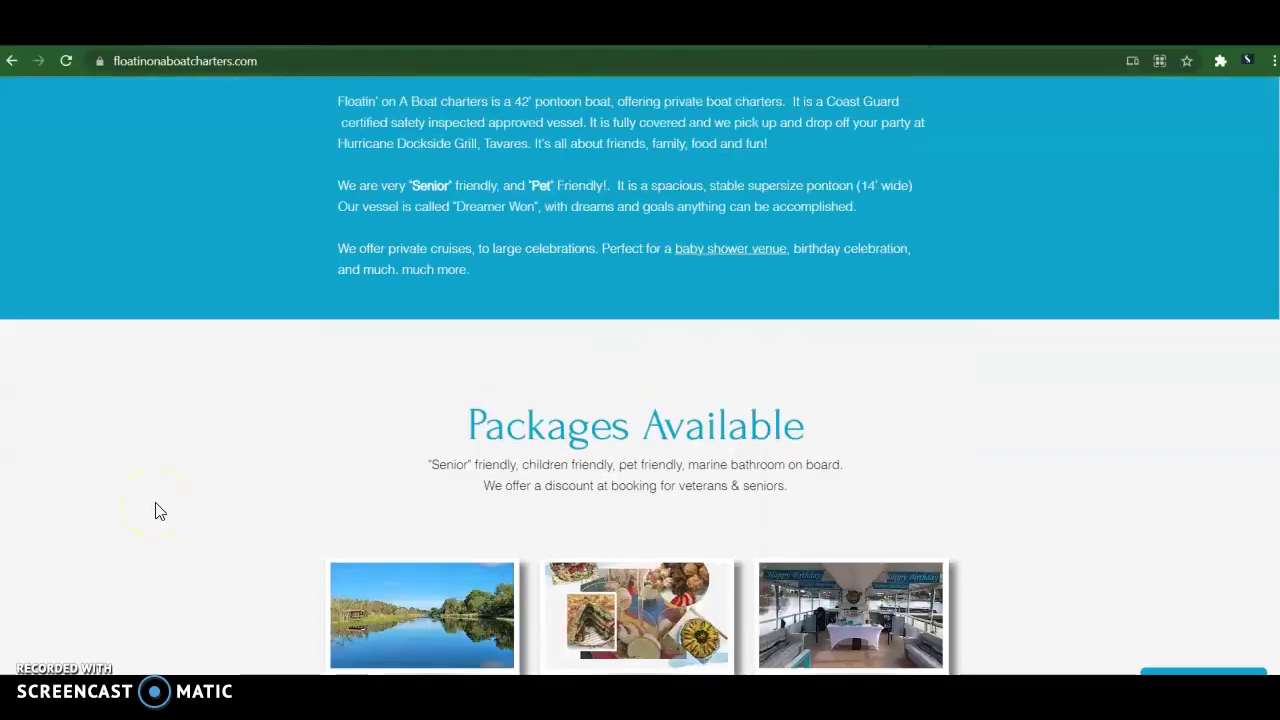
left_click(437, 431)
key("ctrl+a")
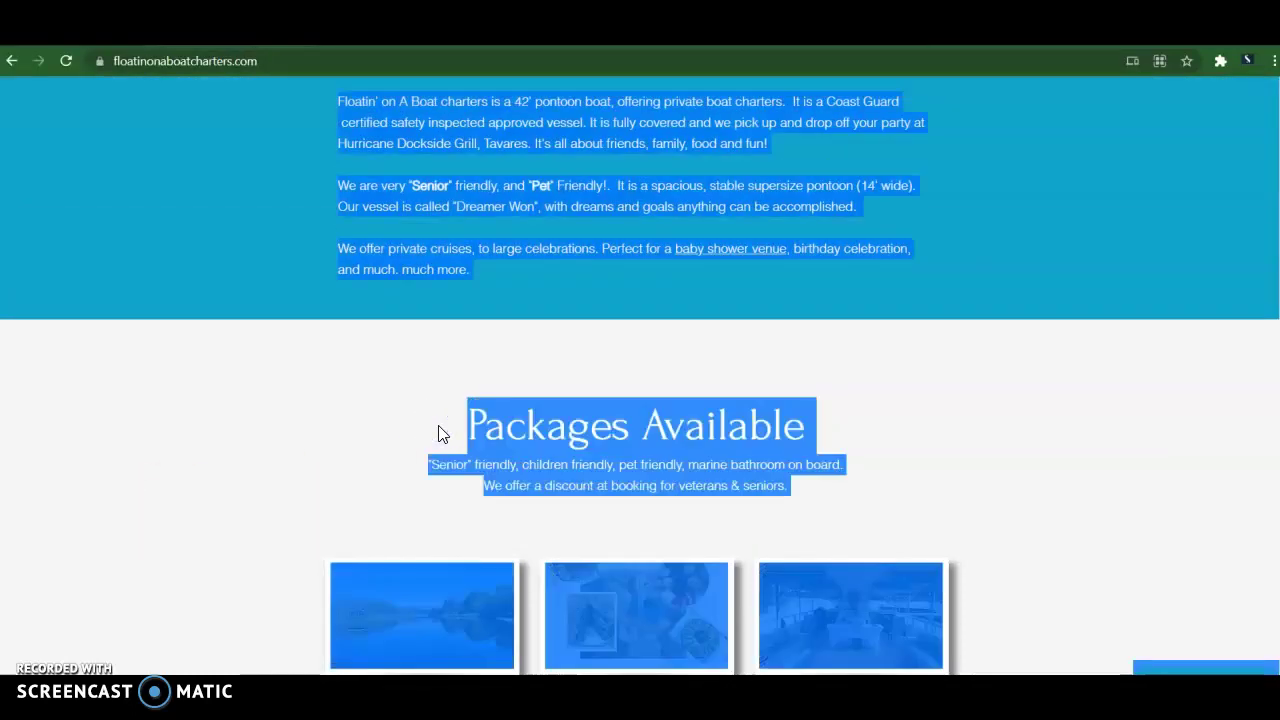
scroll(438, 428, "up", 3)
scroll(438, 430, "down", 20)
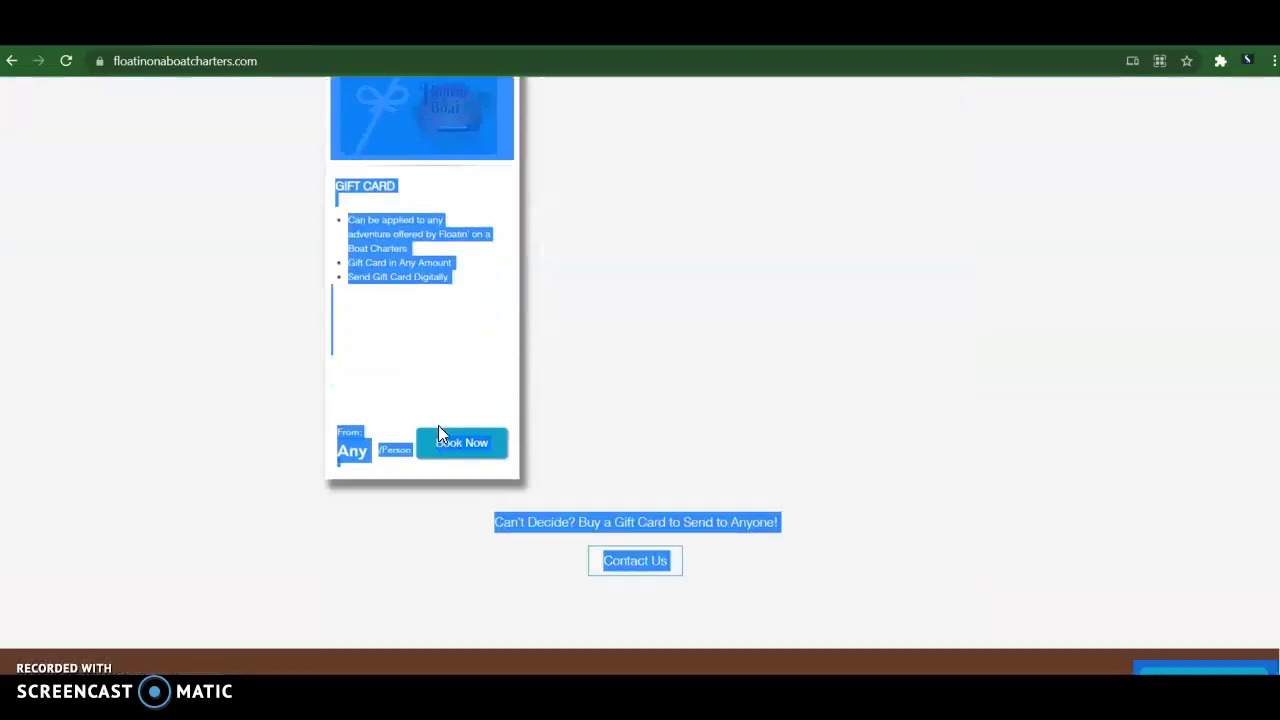
scroll(438, 426, "up", 5)
scroll(438, 426, "down", 15)
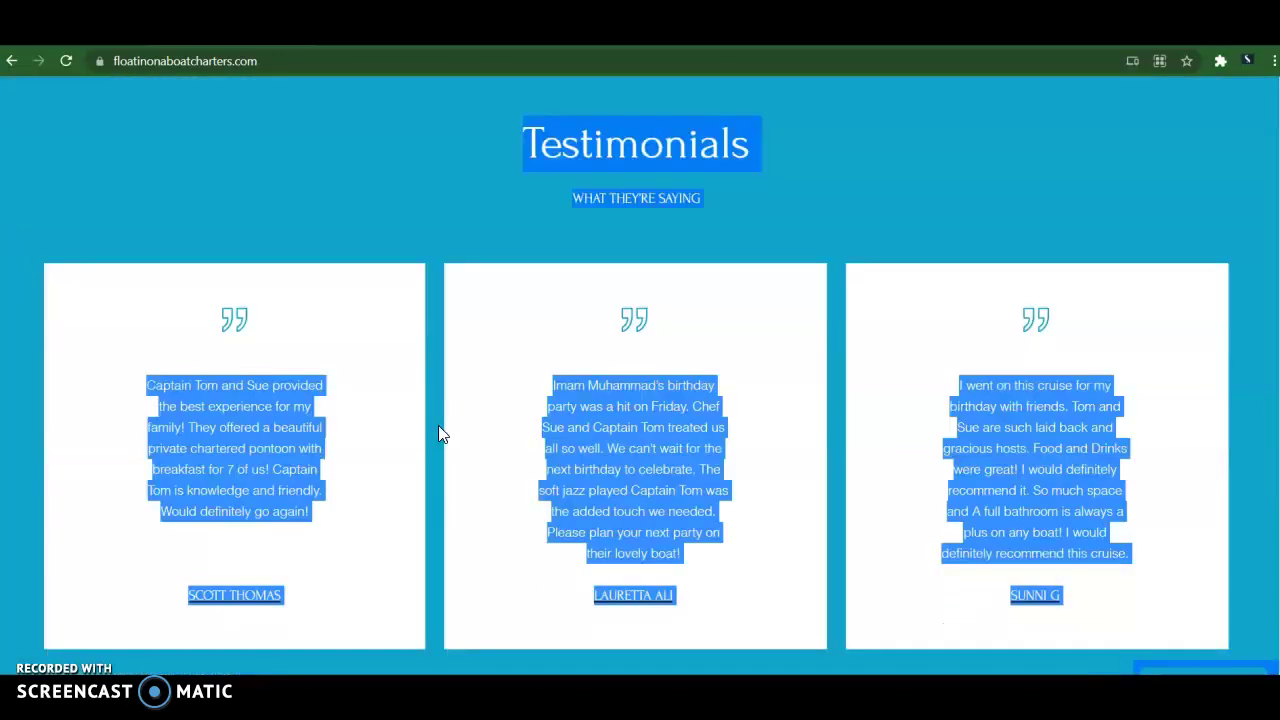
scroll(440, 433, "down", 15)
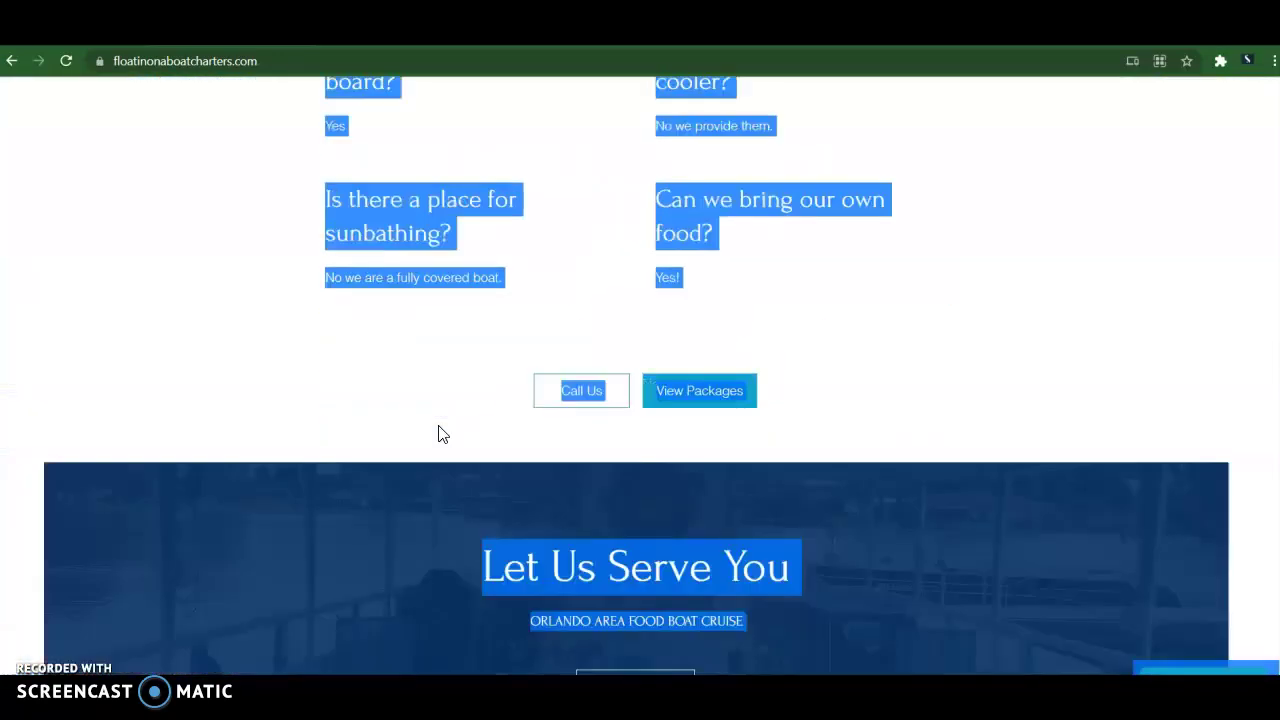
scroll(440, 433, "up", 20)
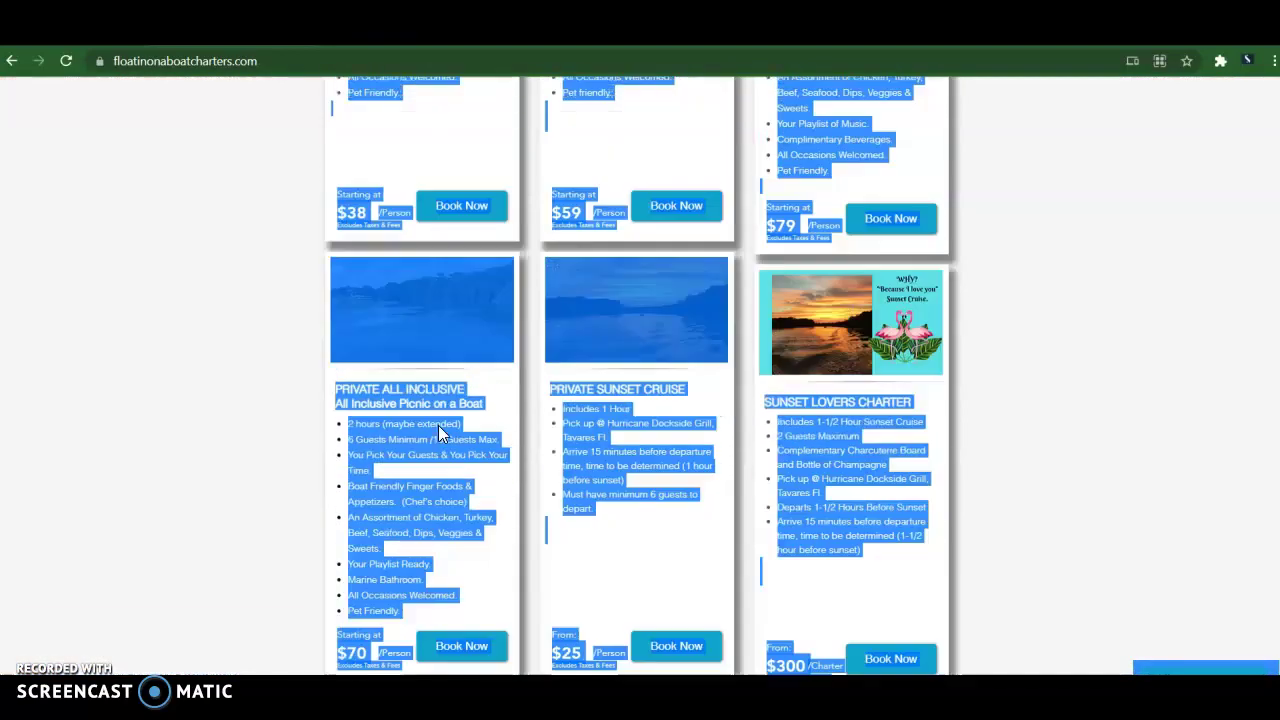
scroll(438, 428, "up", 8)
left_click(438, 428)
scroll(438, 428, "down", 3)
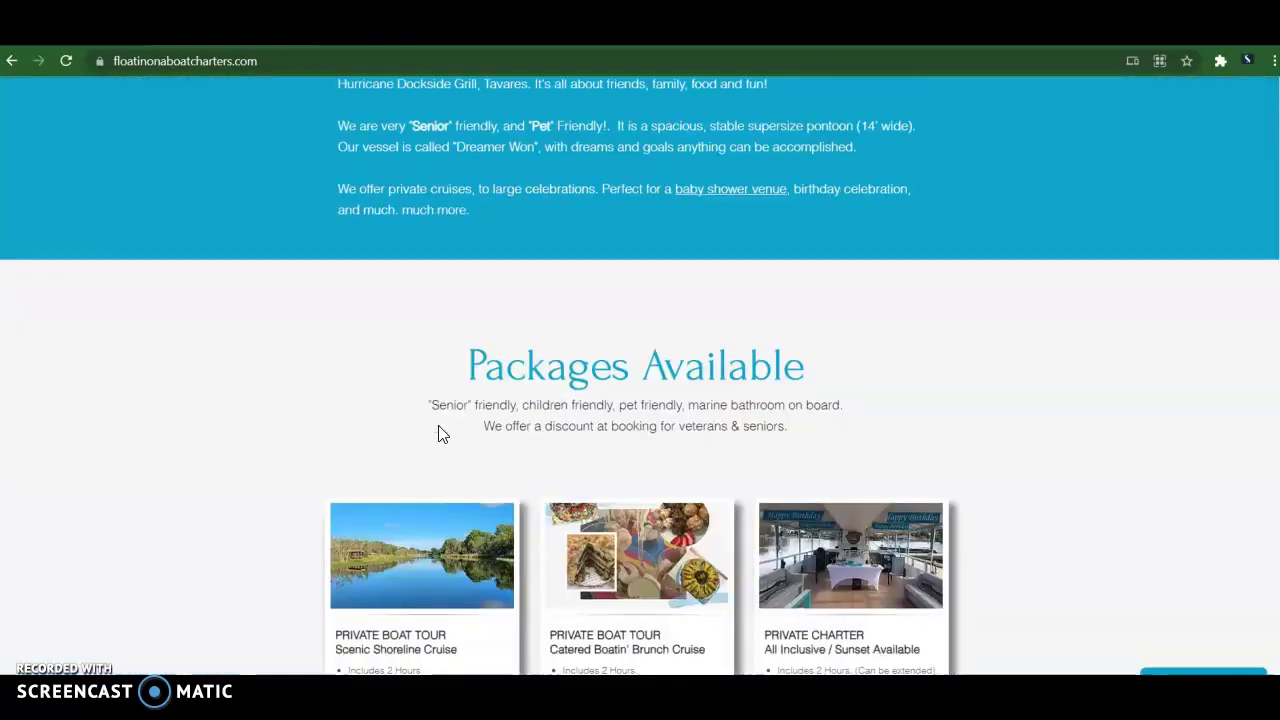
scroll(440, 433, "up", 3)
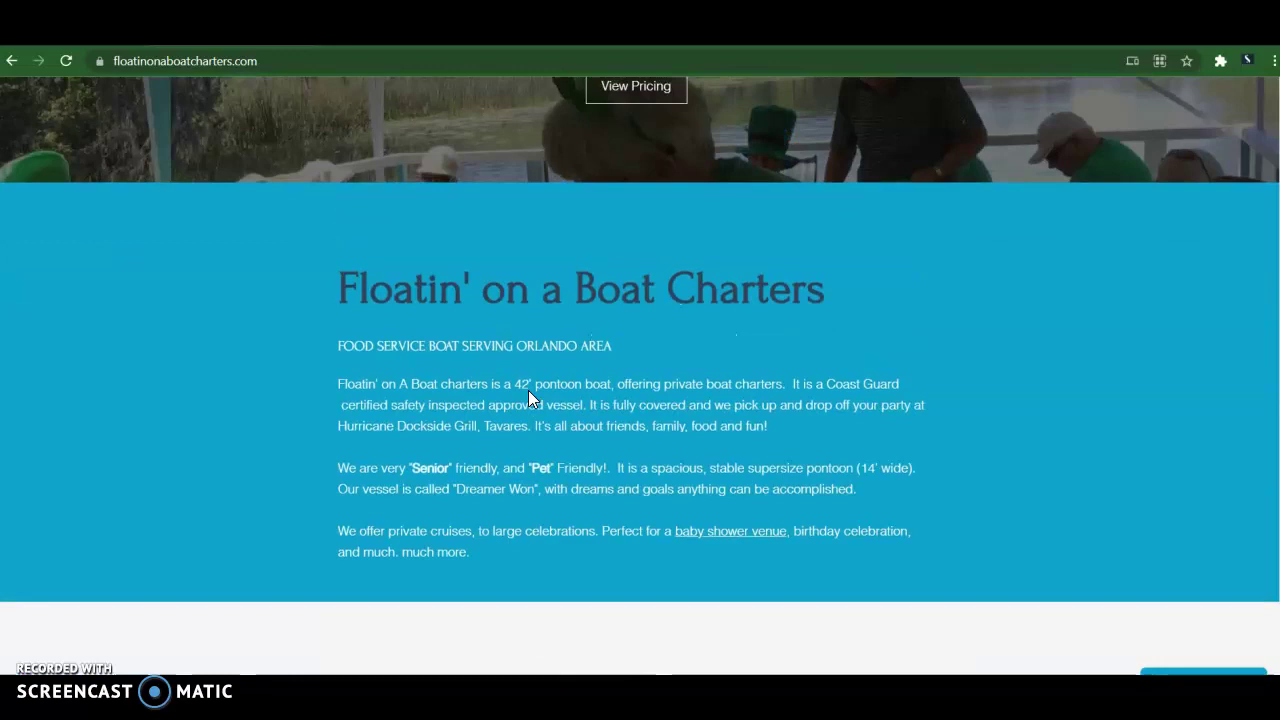
scroll(529, 397, "up", 6)
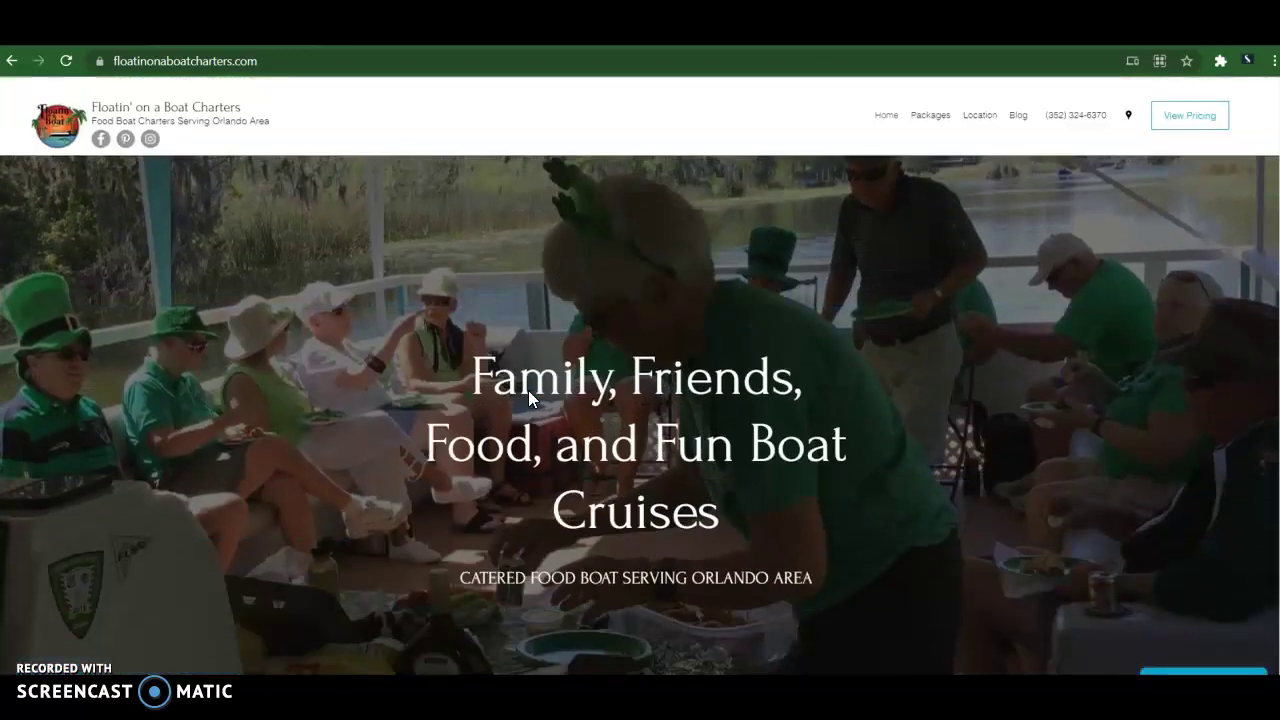
scroll(529, 397, "down", 4)
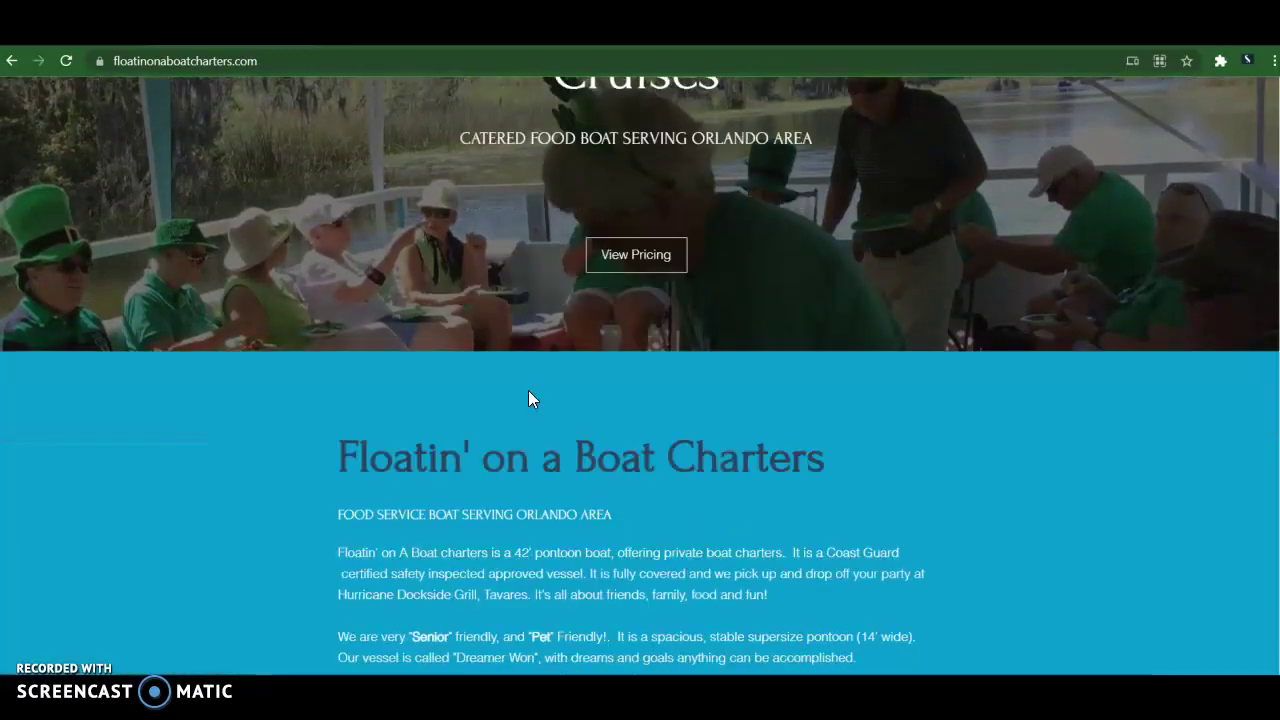
- Examine the homepage's package cards and the Floatin' on a Boat Charters introduction, returning to the hero banner
scroll(529, 393, "down", 8)
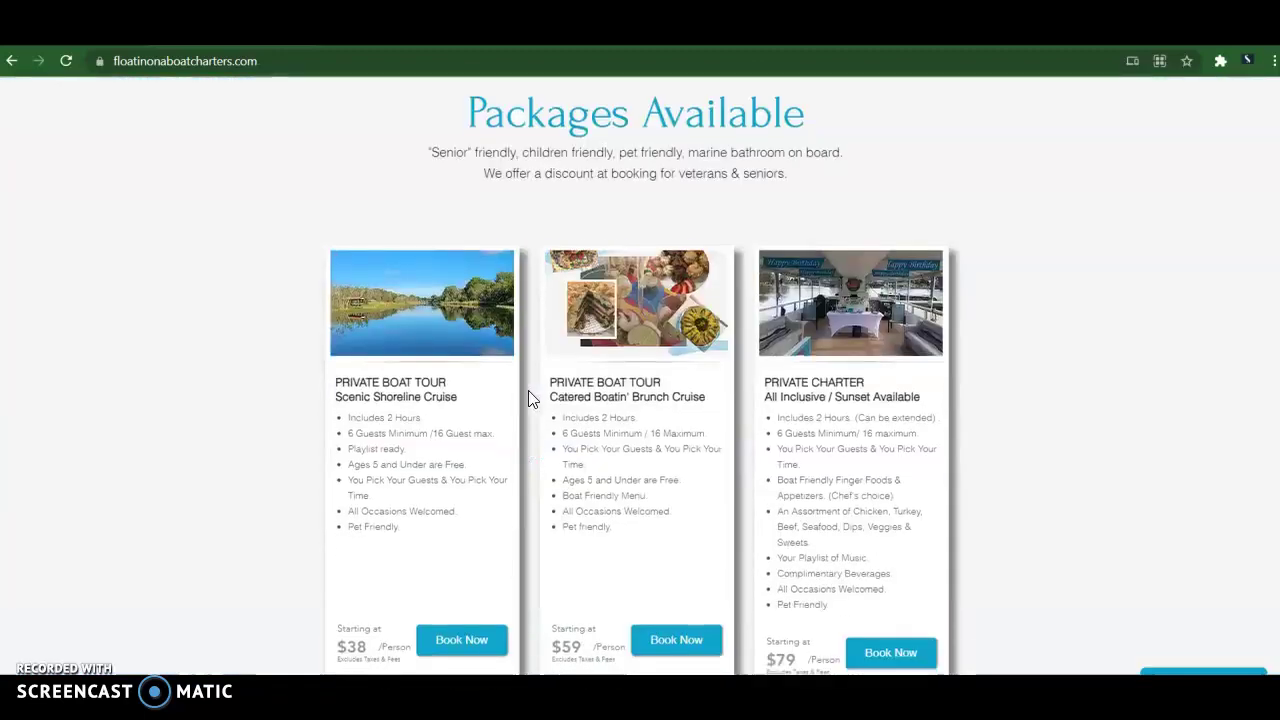
scroll(528, 397, "down", 3)
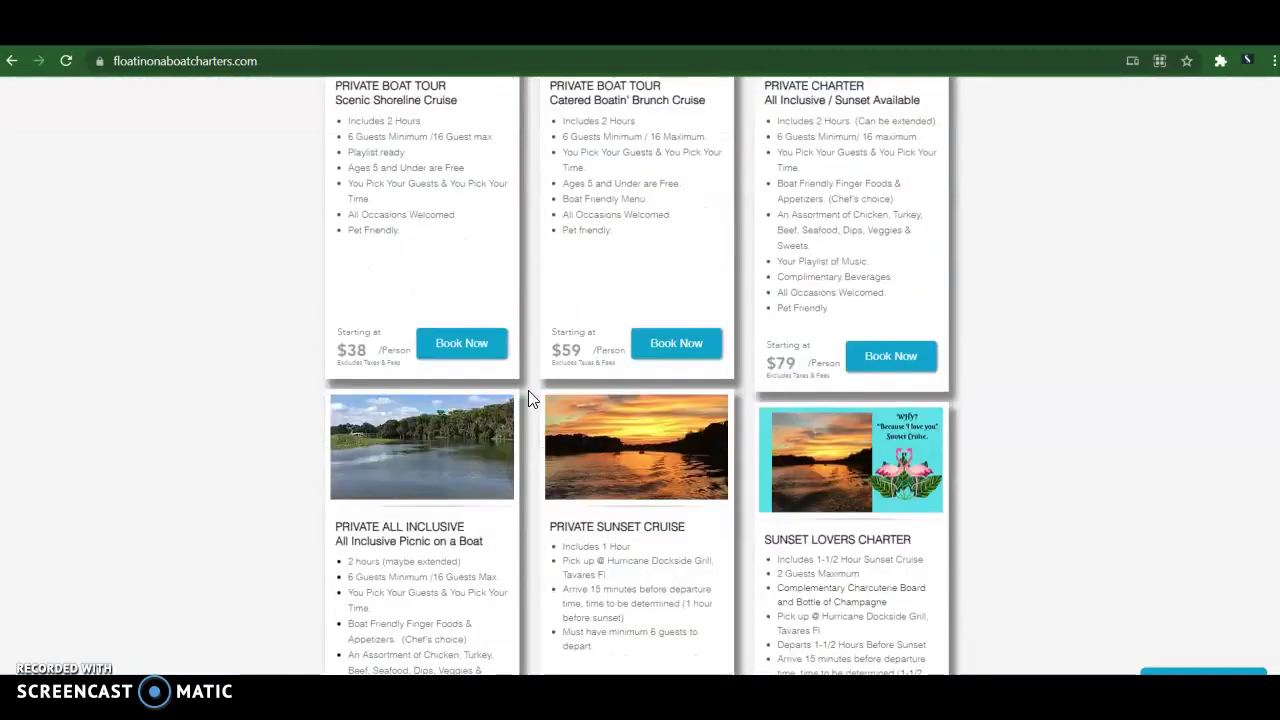
scroll(528, 397, "up", 3)
scroll(528, 397, "up", 5)
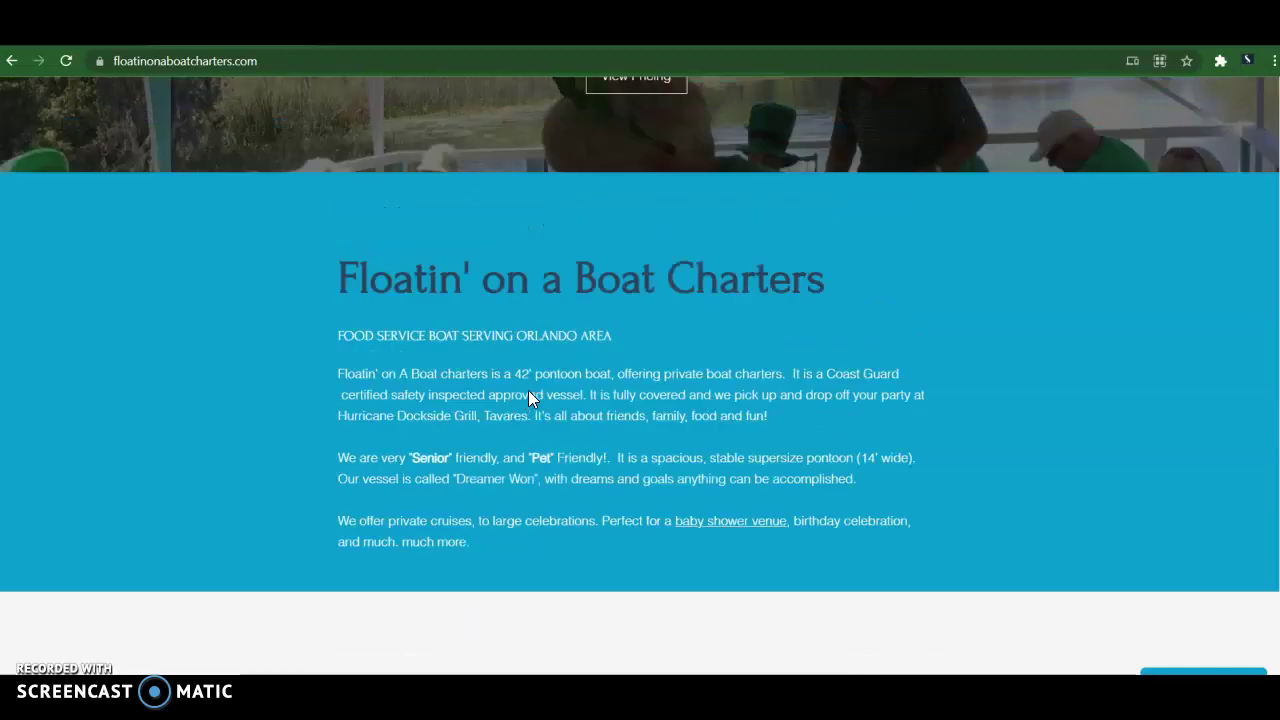
scroll(530, 397, "down", 2)
scroll(530, 399, "up", 6)
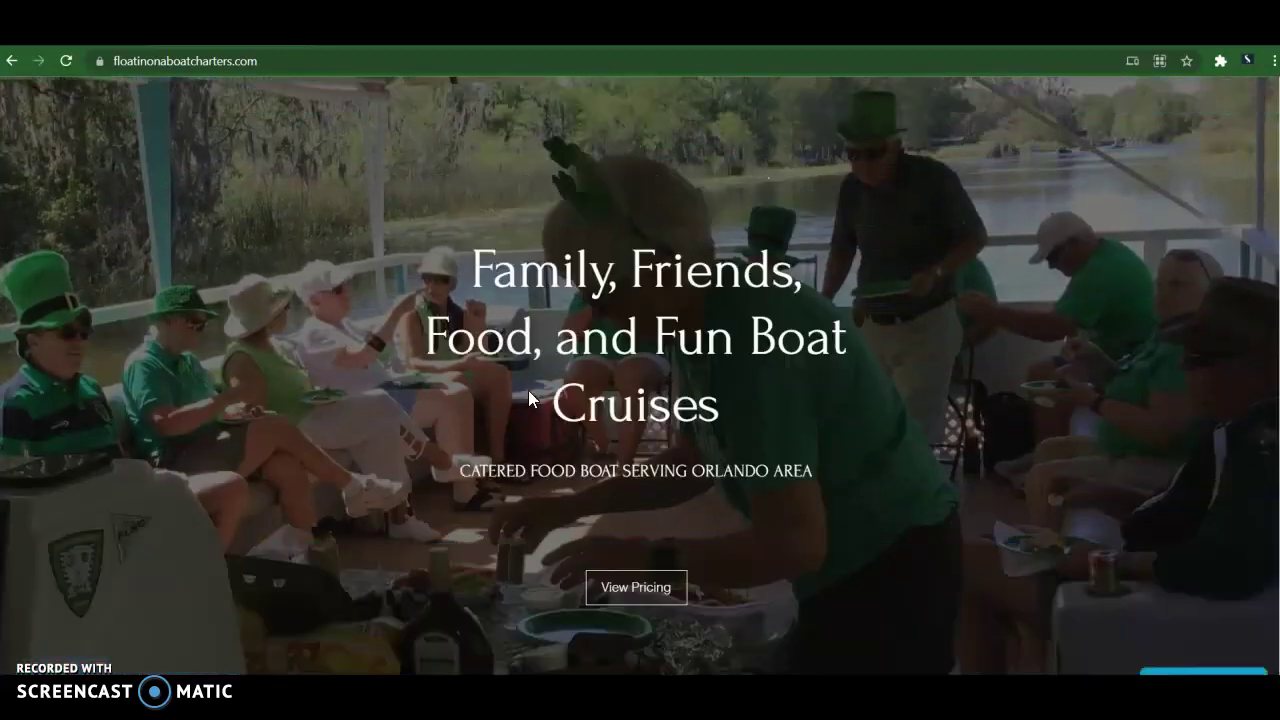
- Review the homepage from the package cards through the gift card, map and Testimonials heading, and return to the hero banner
scroll(530, 399, "down", 10)
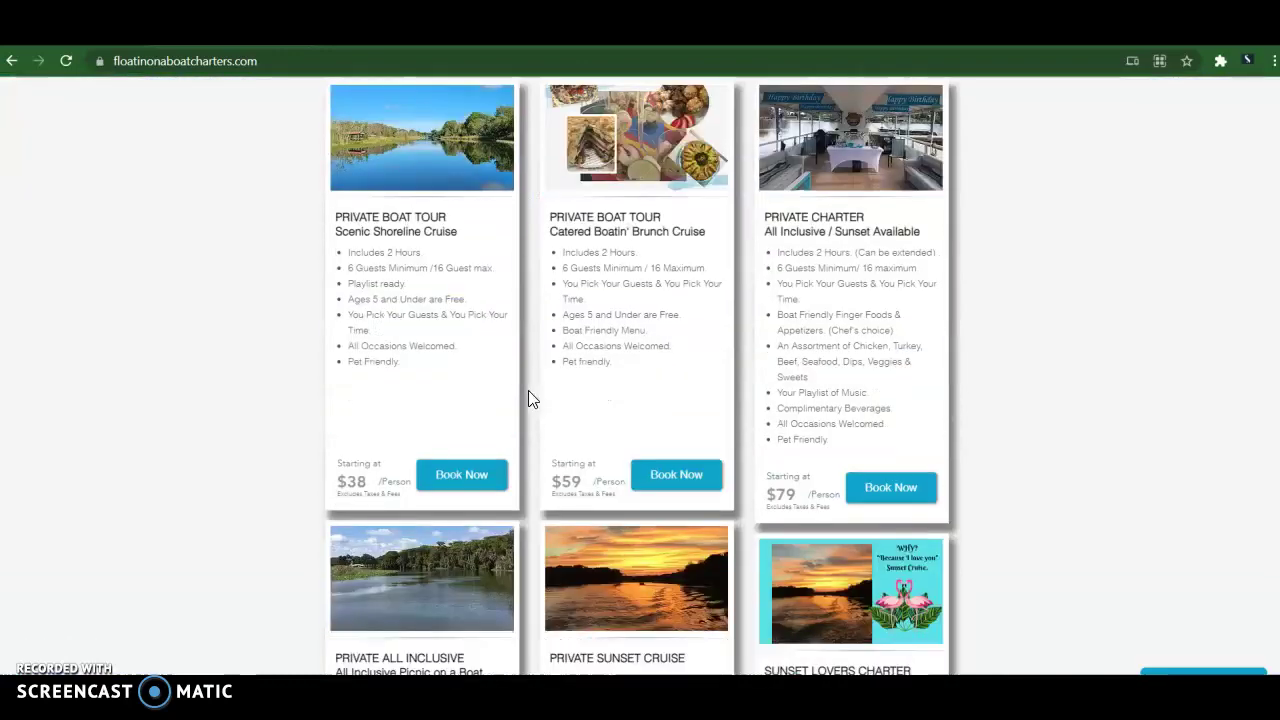
scroll(530, 397, "down", 6)
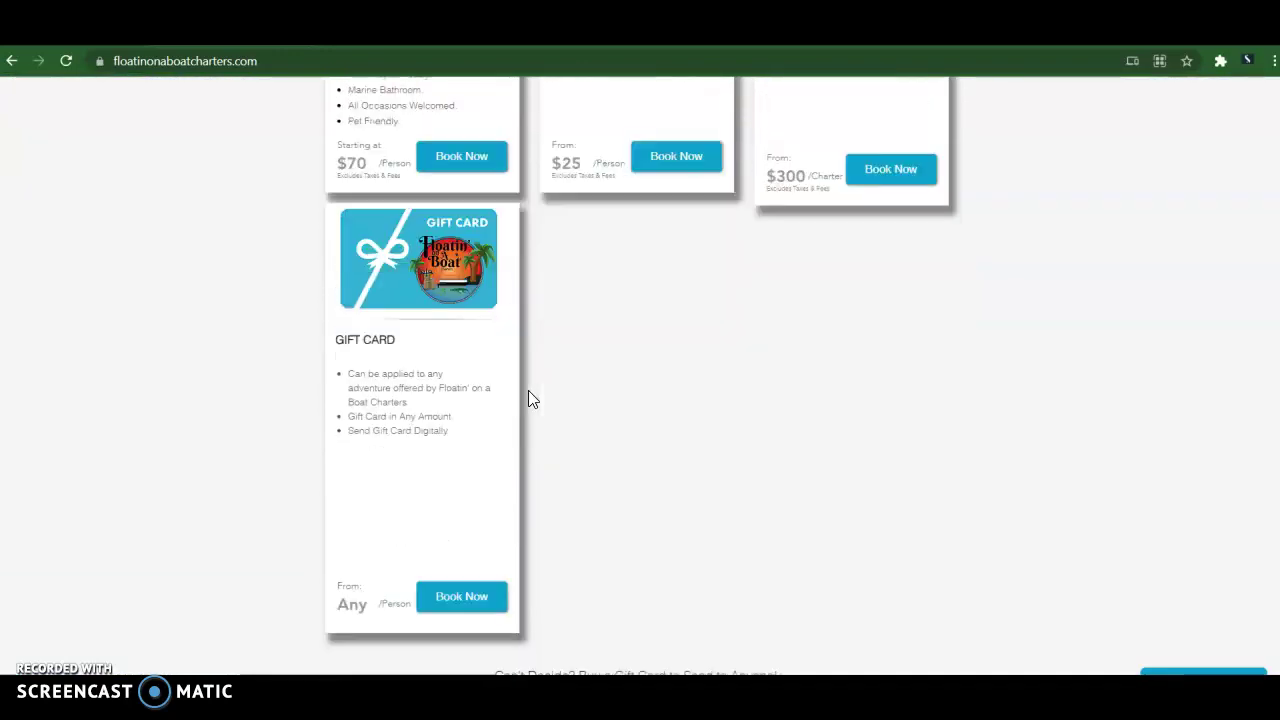
scroll(530, 397, "down", 8)
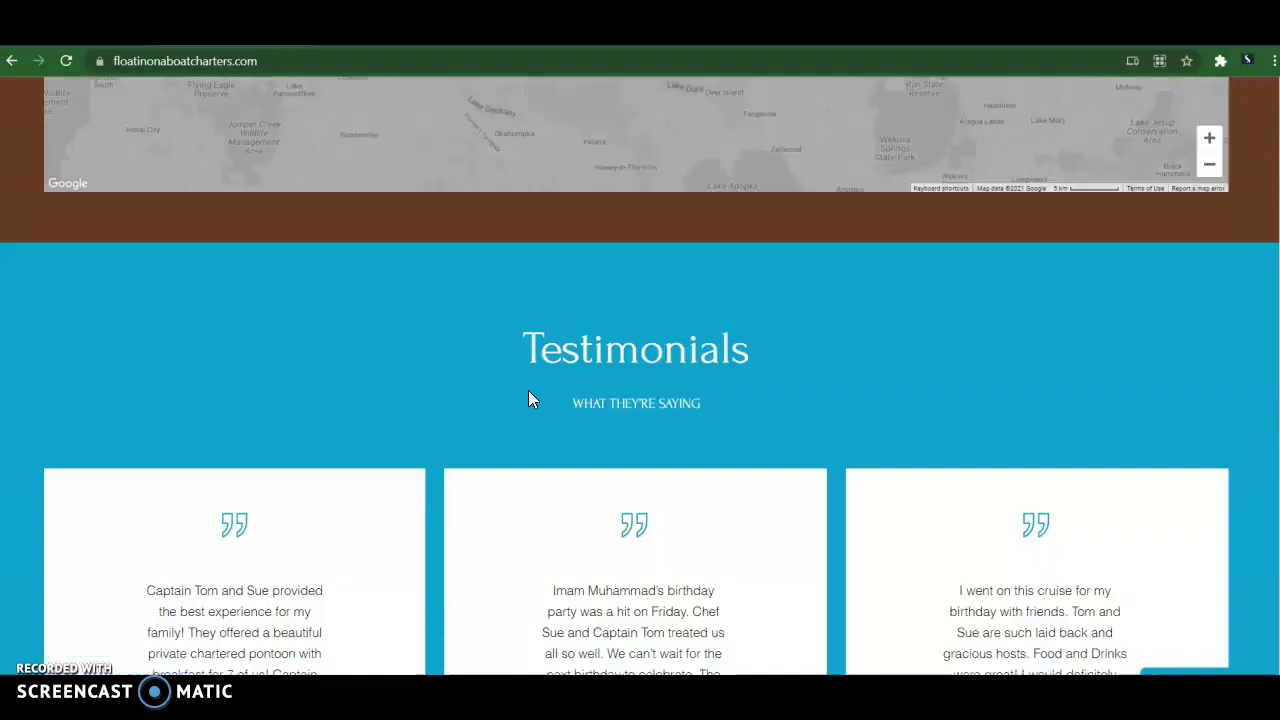
scroll(531, 398, "up", 3)
scroll(888, 271, "down", 2)
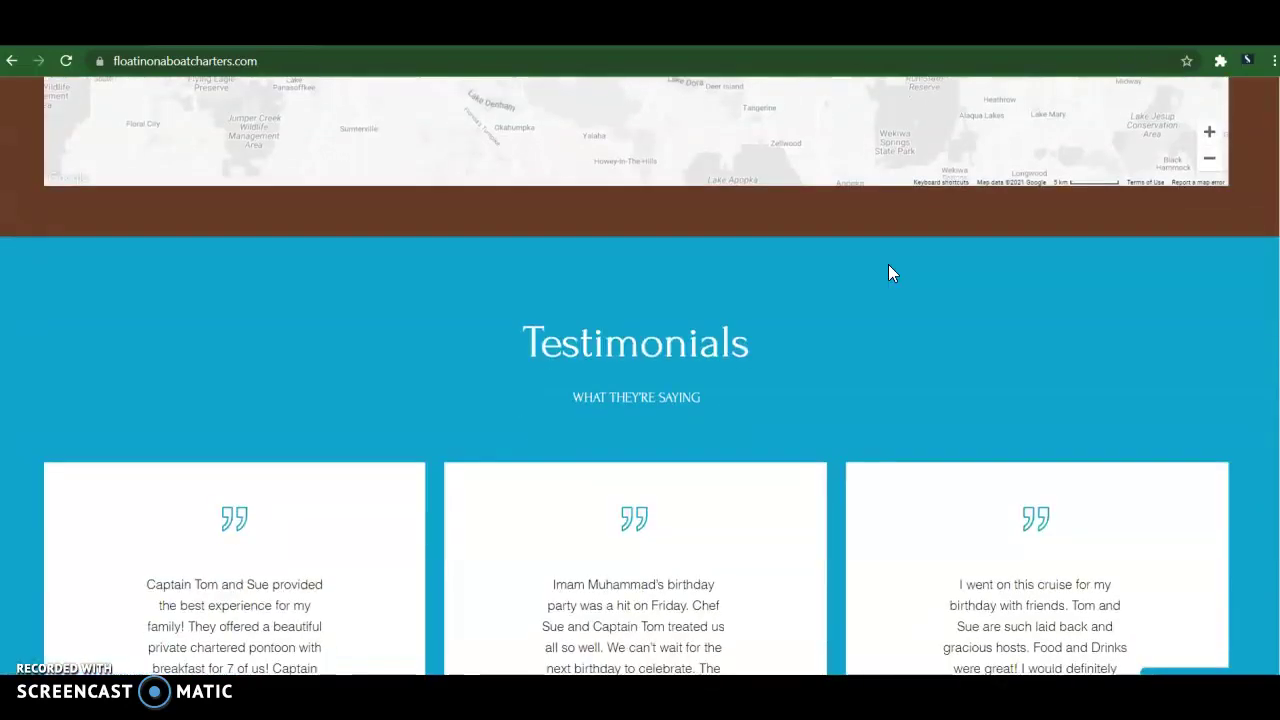
scroll(892, 273, "up", 5)
scroll(890, 272, "up", 8)
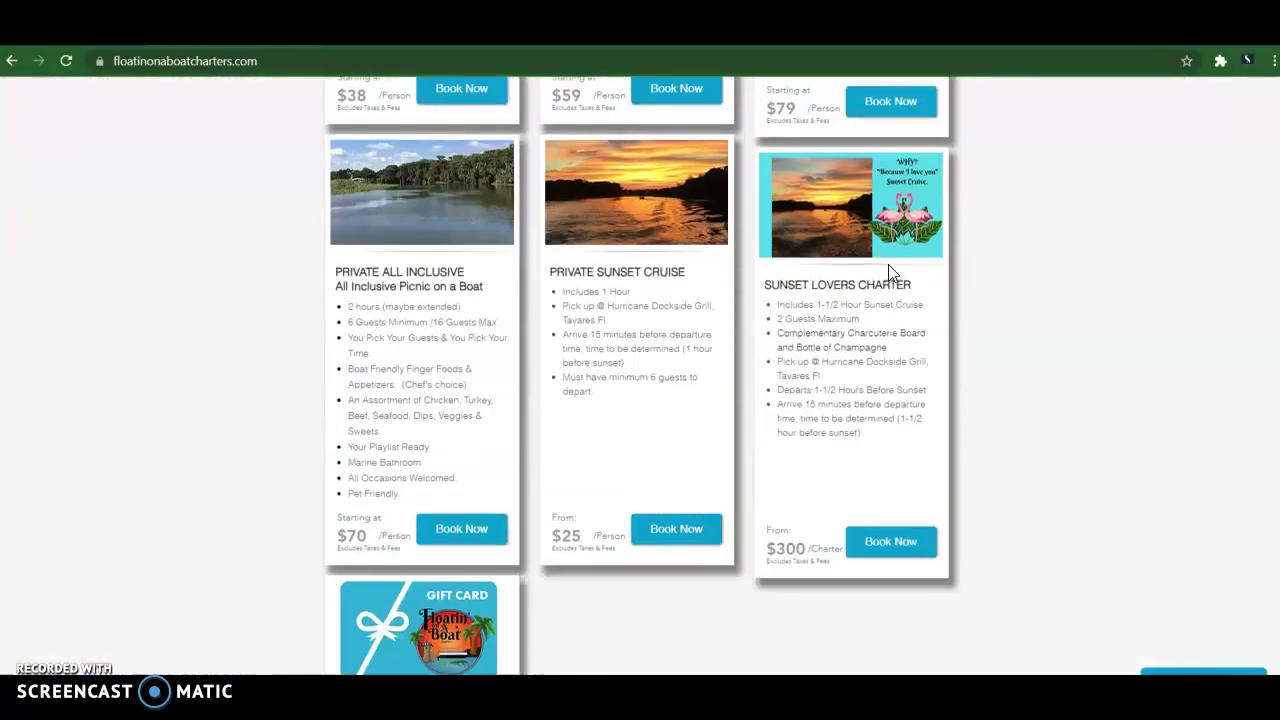
scroll(888, 270, "up", 10)
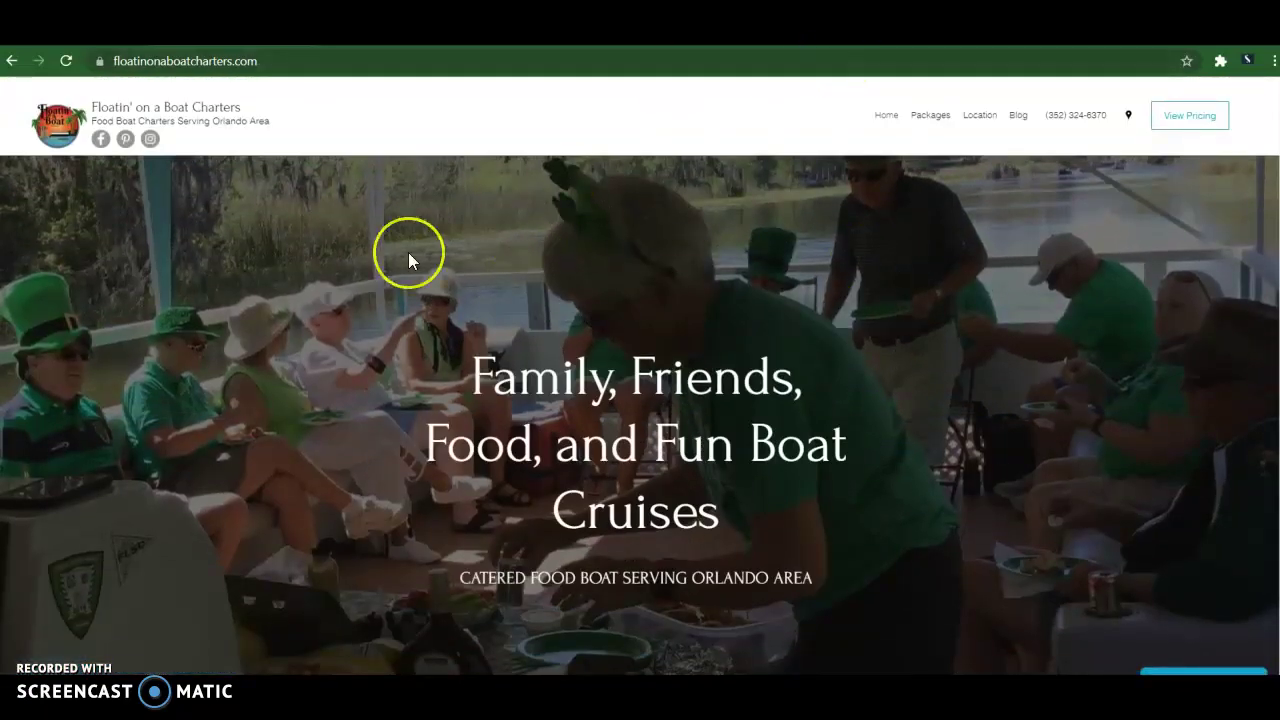
scroll(409, 254, "down", 3)
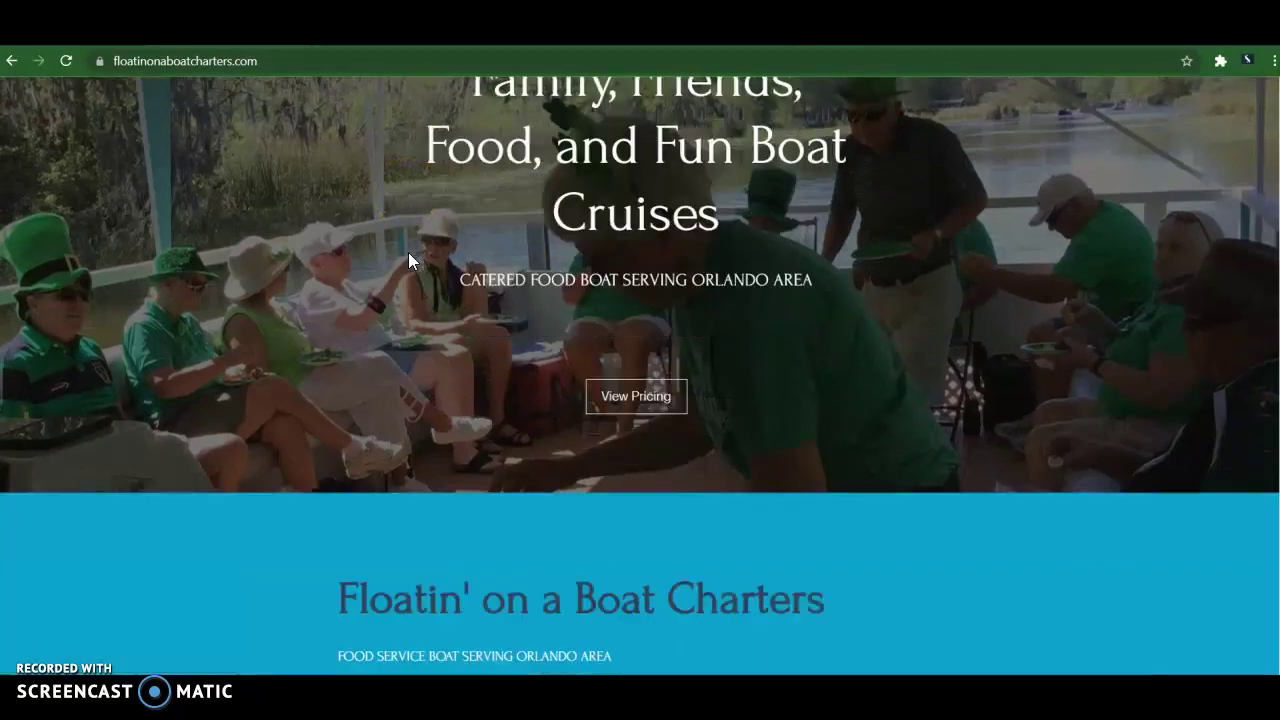
- Switch to the Google results for "sunset cruise orlando" and run the same search again
key("alt+Left")
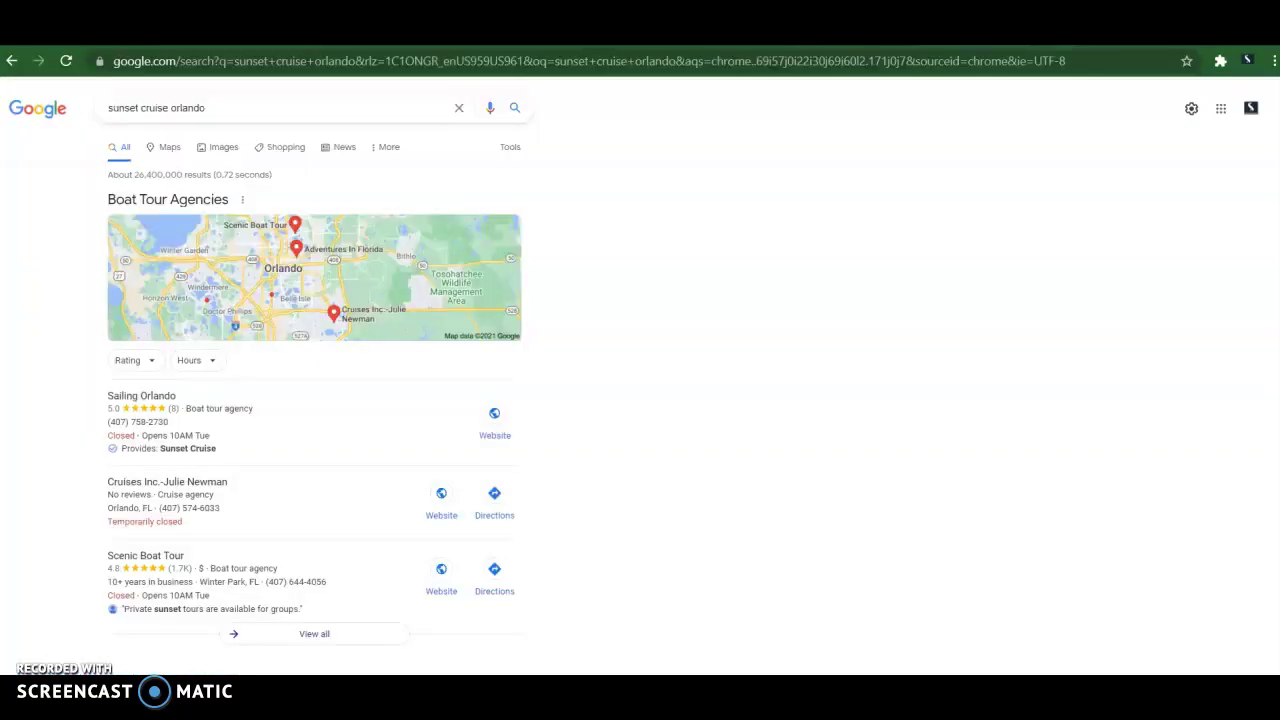
left_click(114, 108)
left_click_drag(108, 108, 131, 108)
left_click(237, 106)
left_click(650, 187)
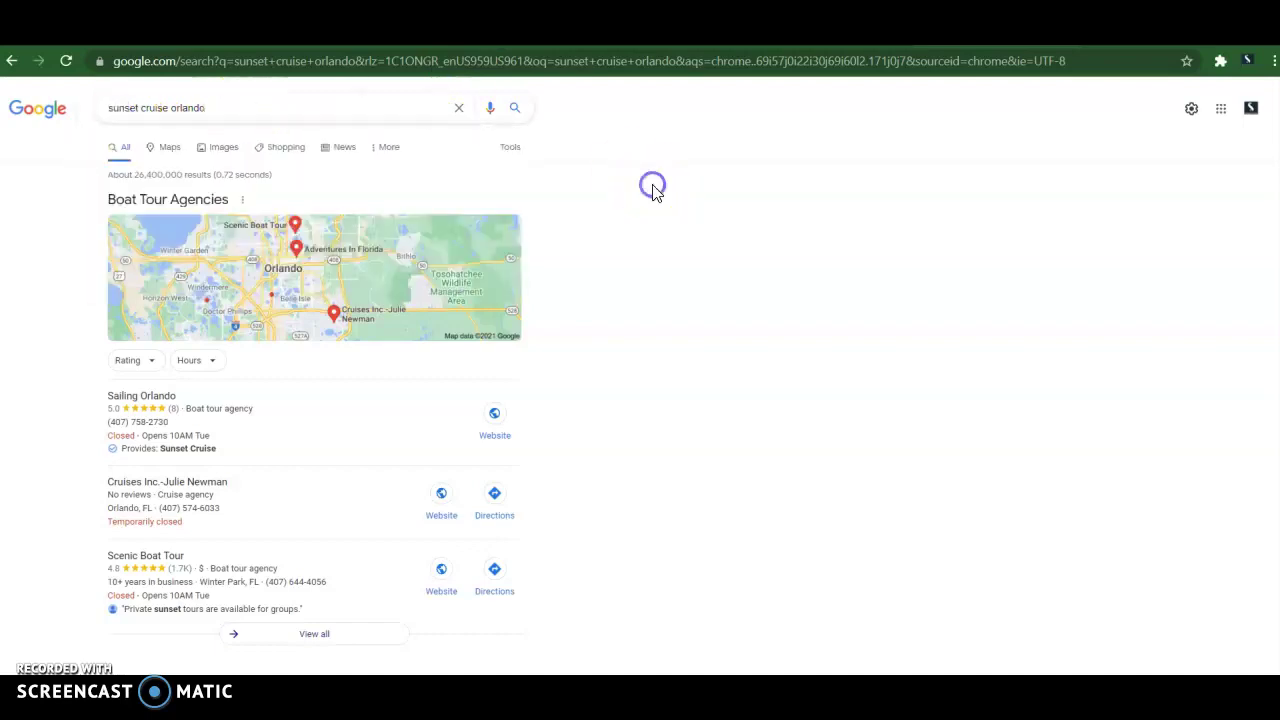
left_click(527, 117)
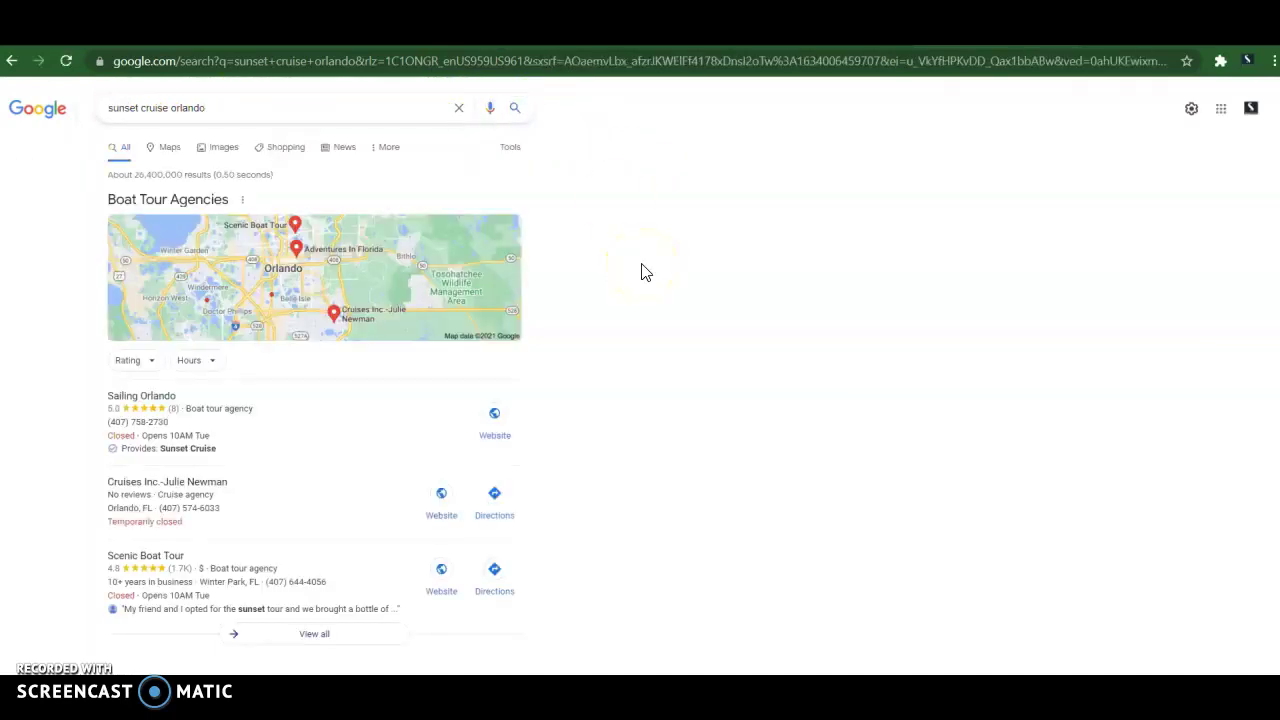
- Examine the Google map listings and organic results for "sunset cruise orlando" and switch to Ahrefs Keywords Explorer
scroll(645, 273, "down", 3)
scroll(640, 271, "up", 3)
scroll(269, 517, "down", 4)
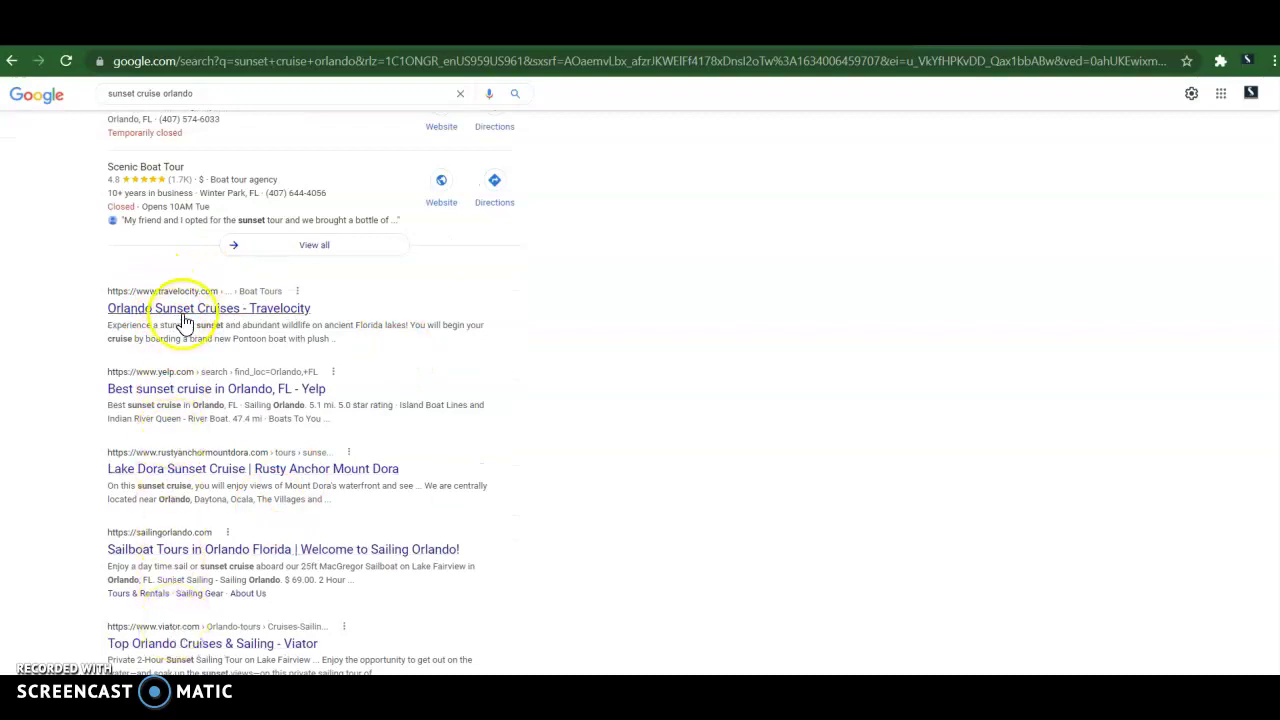
scroll(529, 463, "down", 3)
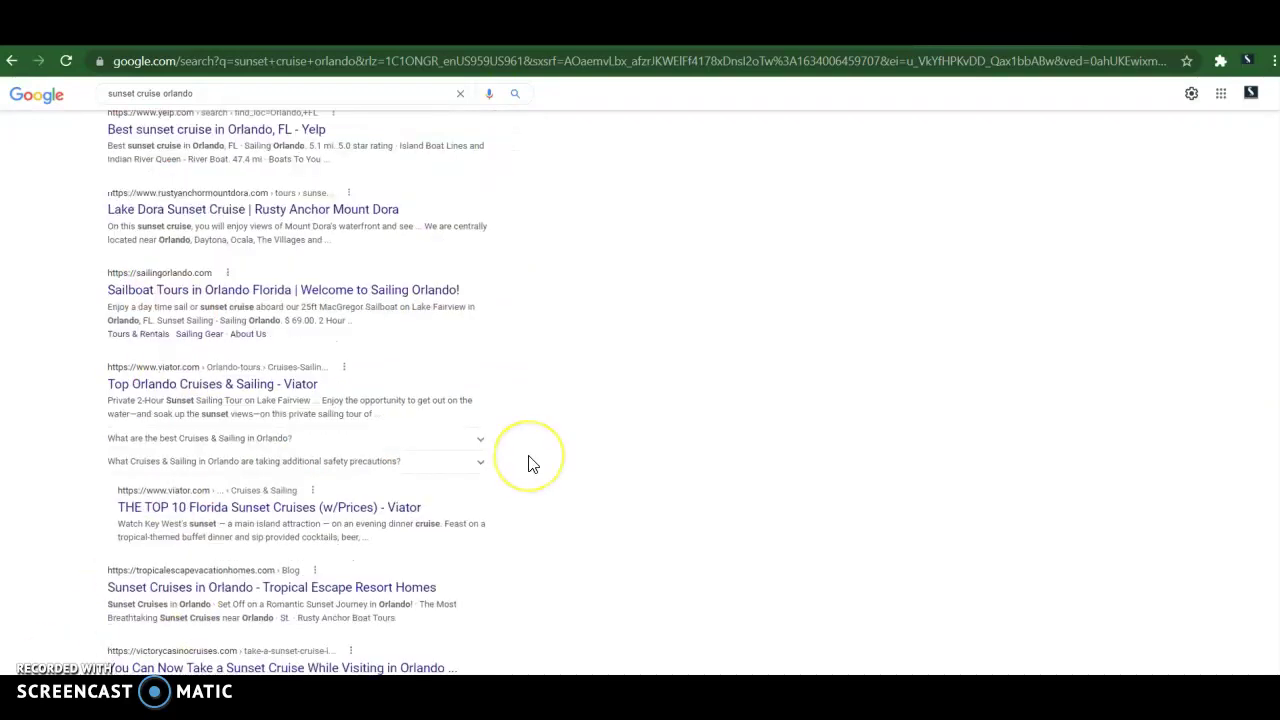
scroll(529, 463, "down", 2)
scroll(529, 463, "up", 8)
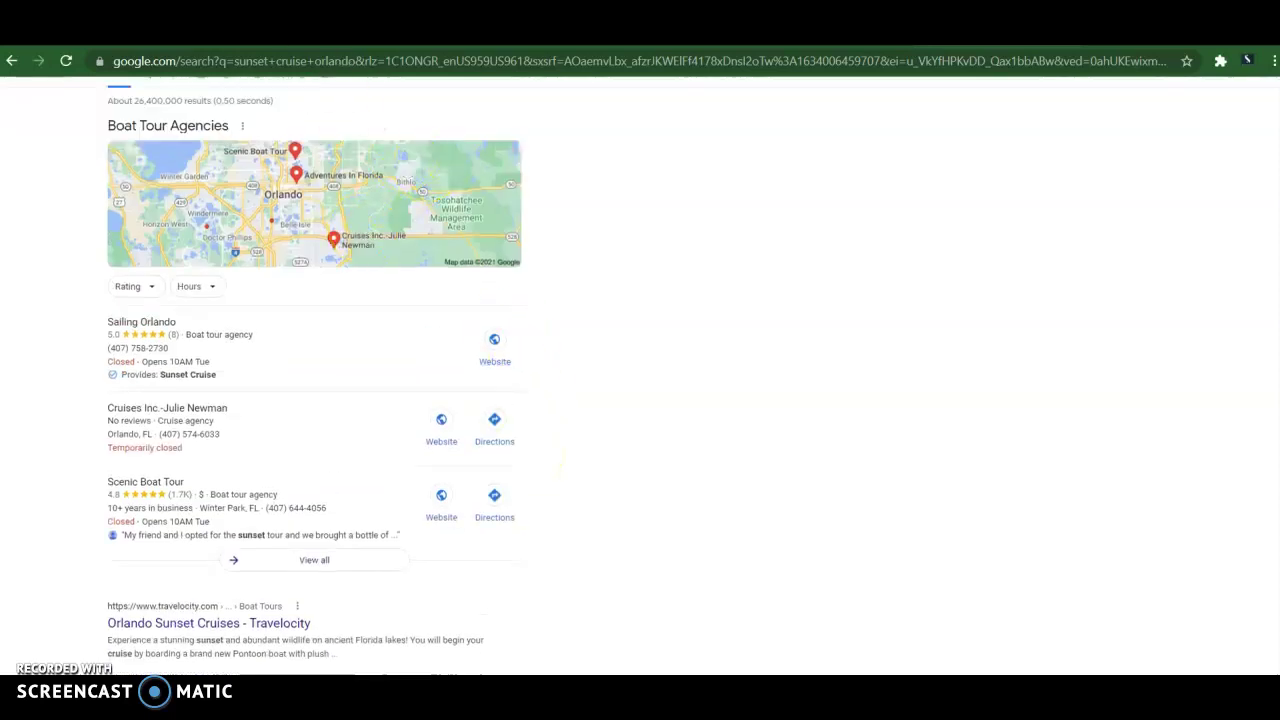
scroll(509, 151, "up", 1)
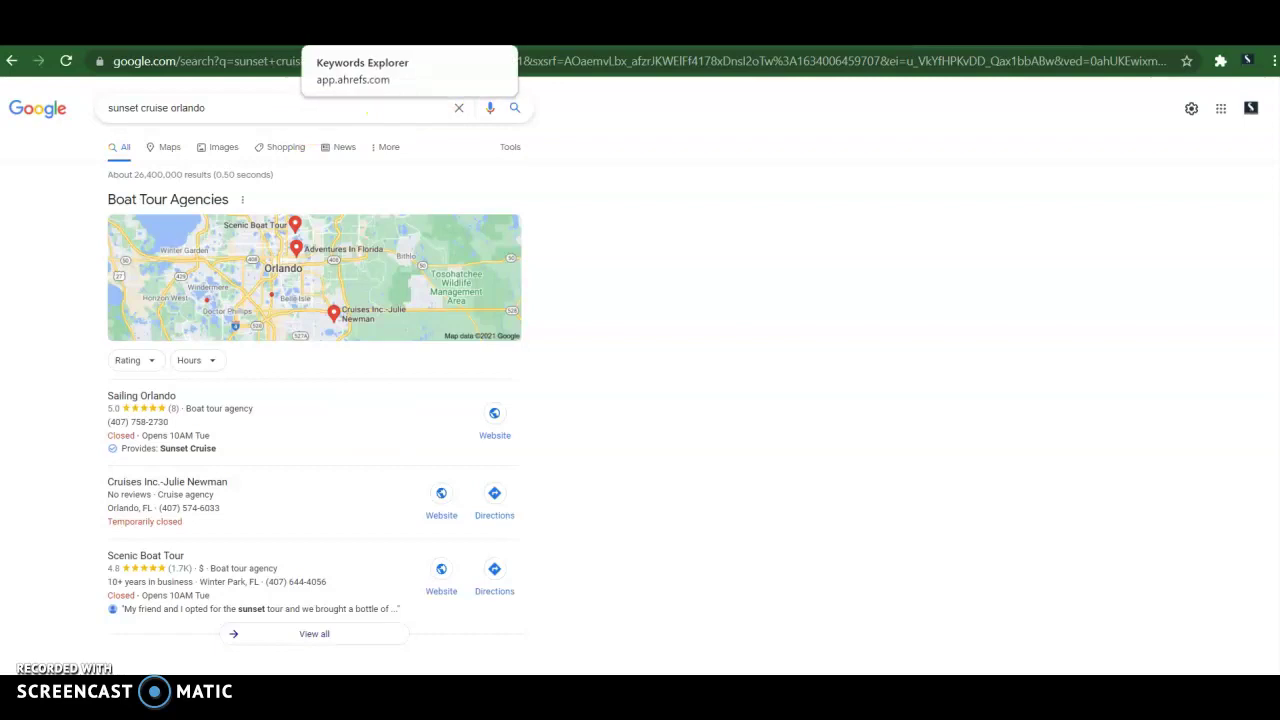
left_click(360, 25)
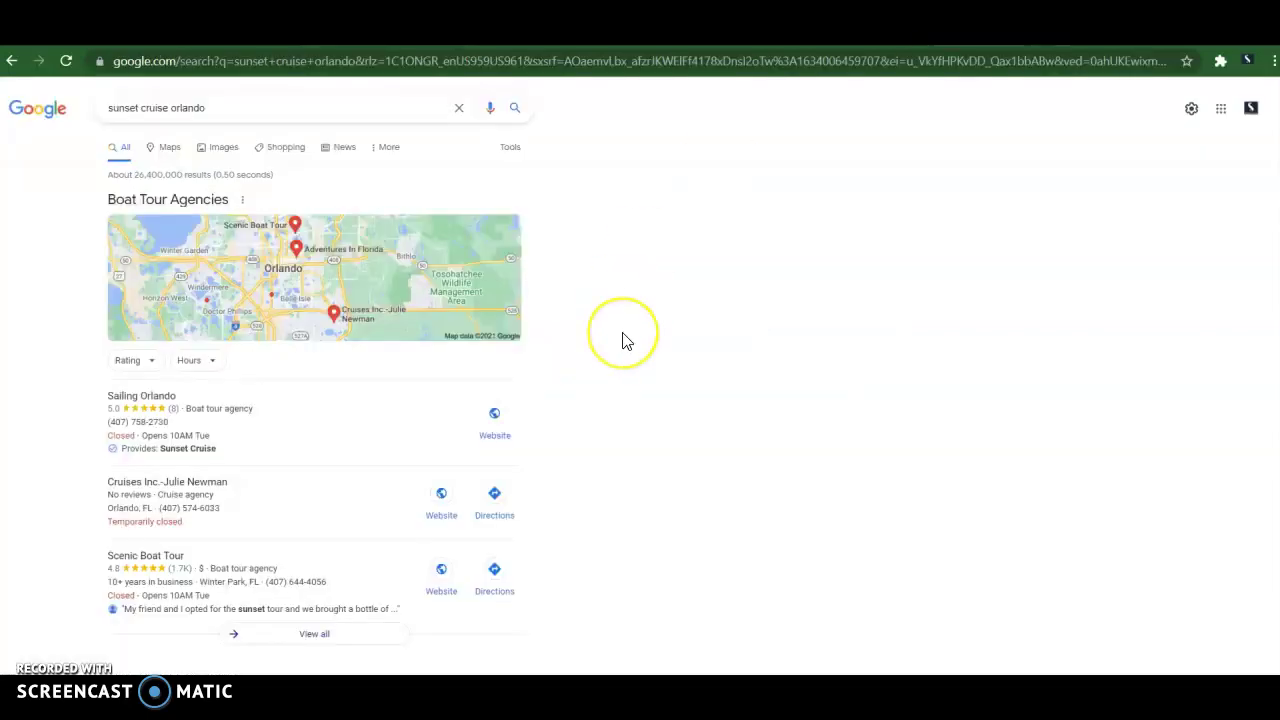
- Return to the Google results and examine how the Travelocity, Yelp, Rusty Anchor, Sailing Orlando and Viator listings rank
scroll(623, 340, "down", 3)
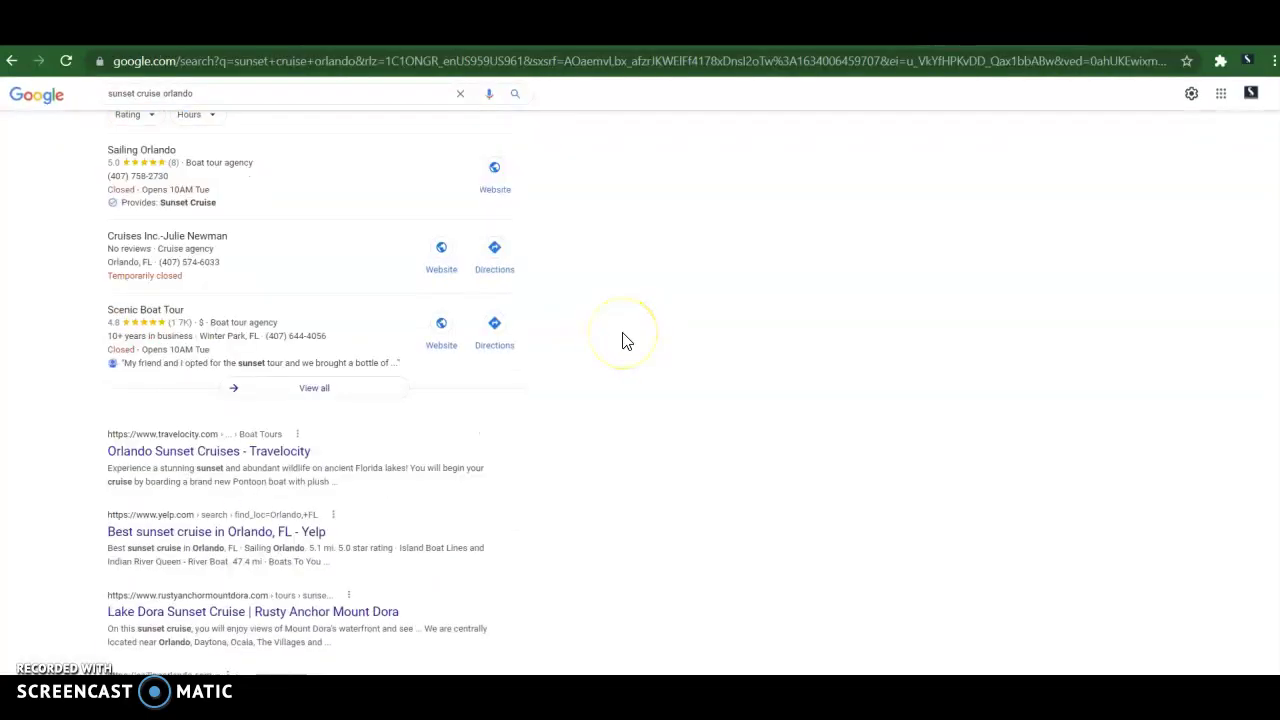
scroll(623, 342, "down", 7)
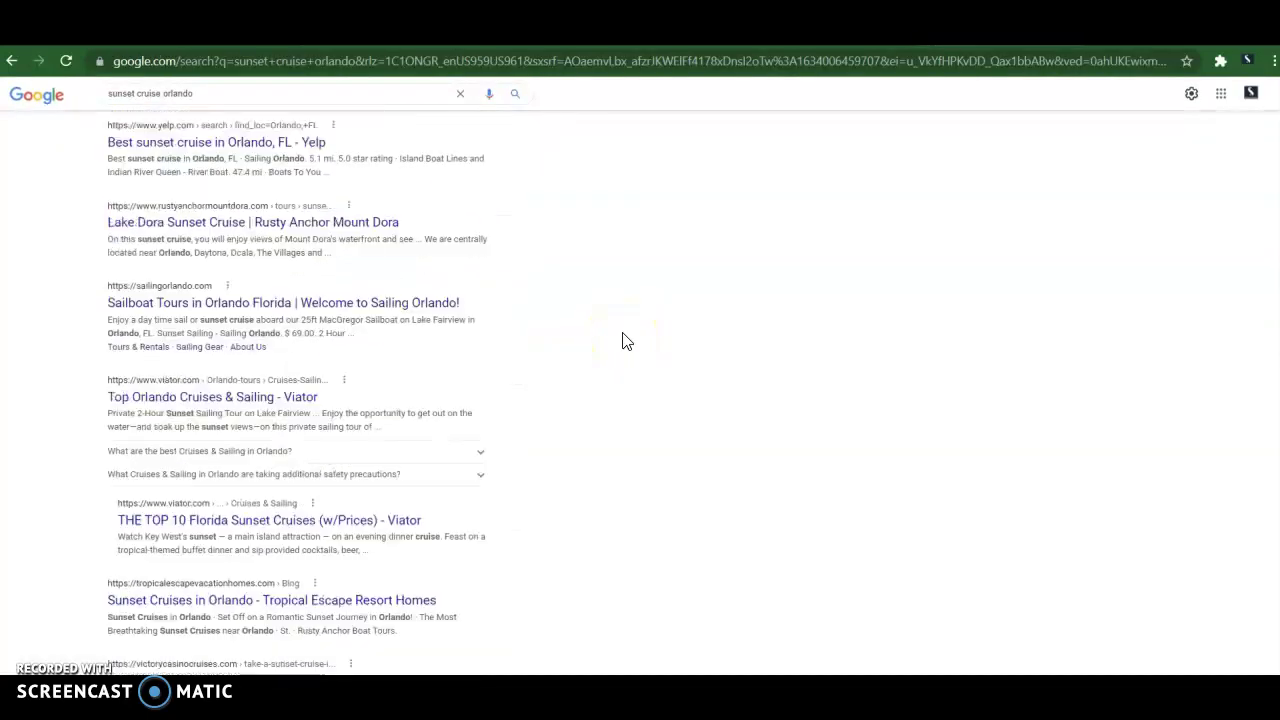
scroll(623, 342, "up", 4)
scroll(623, 342, "down", 4)
scroll(623, 342, "down", 1)
scroll(623, 342, "up", 4)
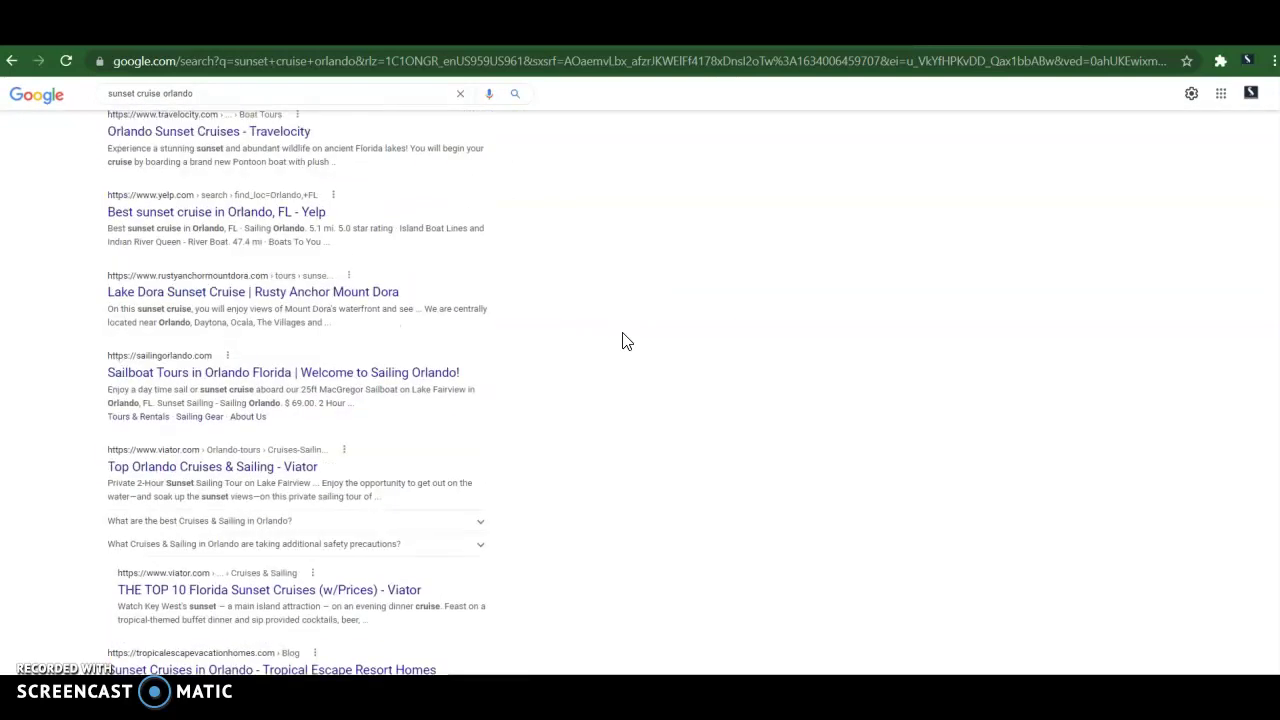
scroll(623, 342, "up", 3)
scroll(623, 342, "up", 3)
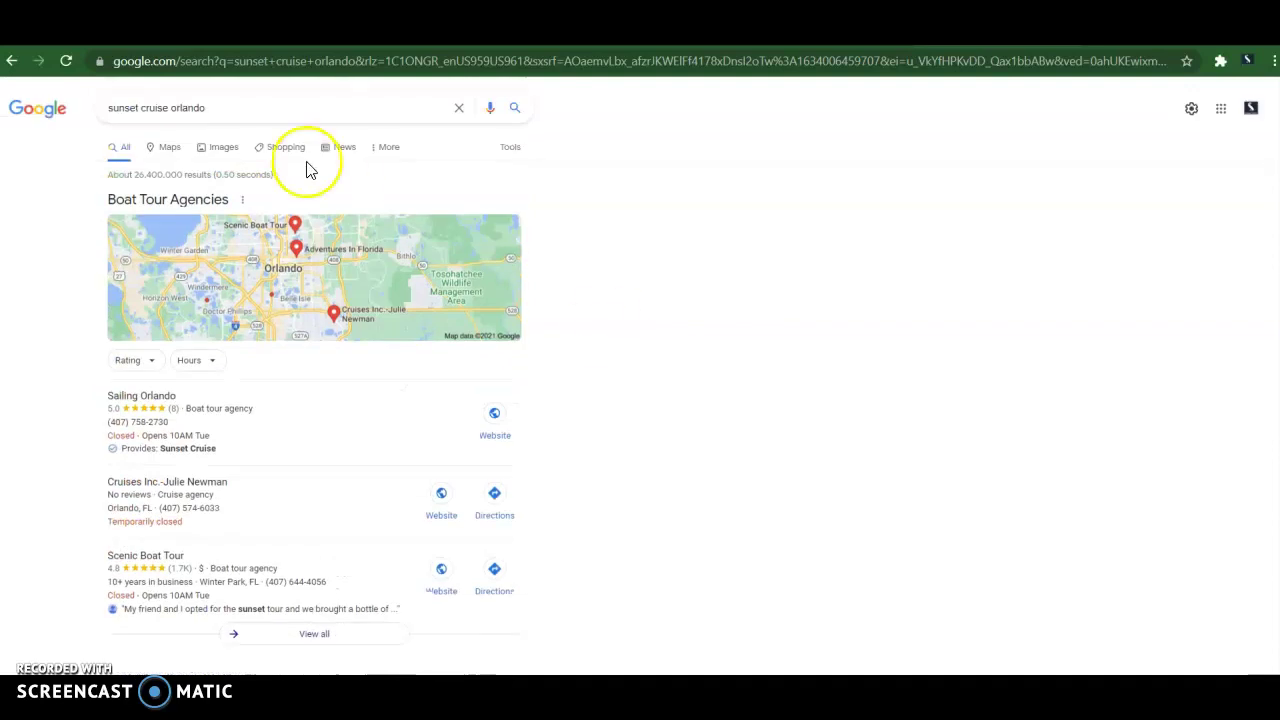
scroll(92, 368, "down", 3)
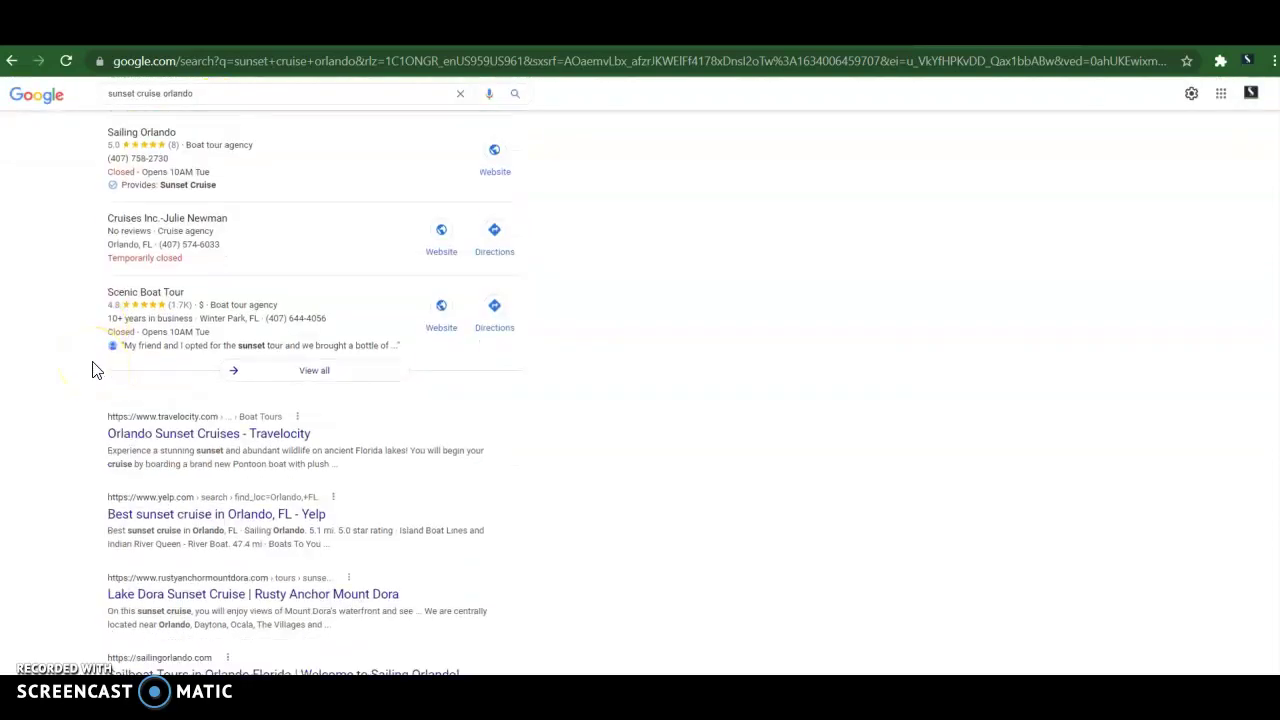
scroll(92, 368, "down", 1)
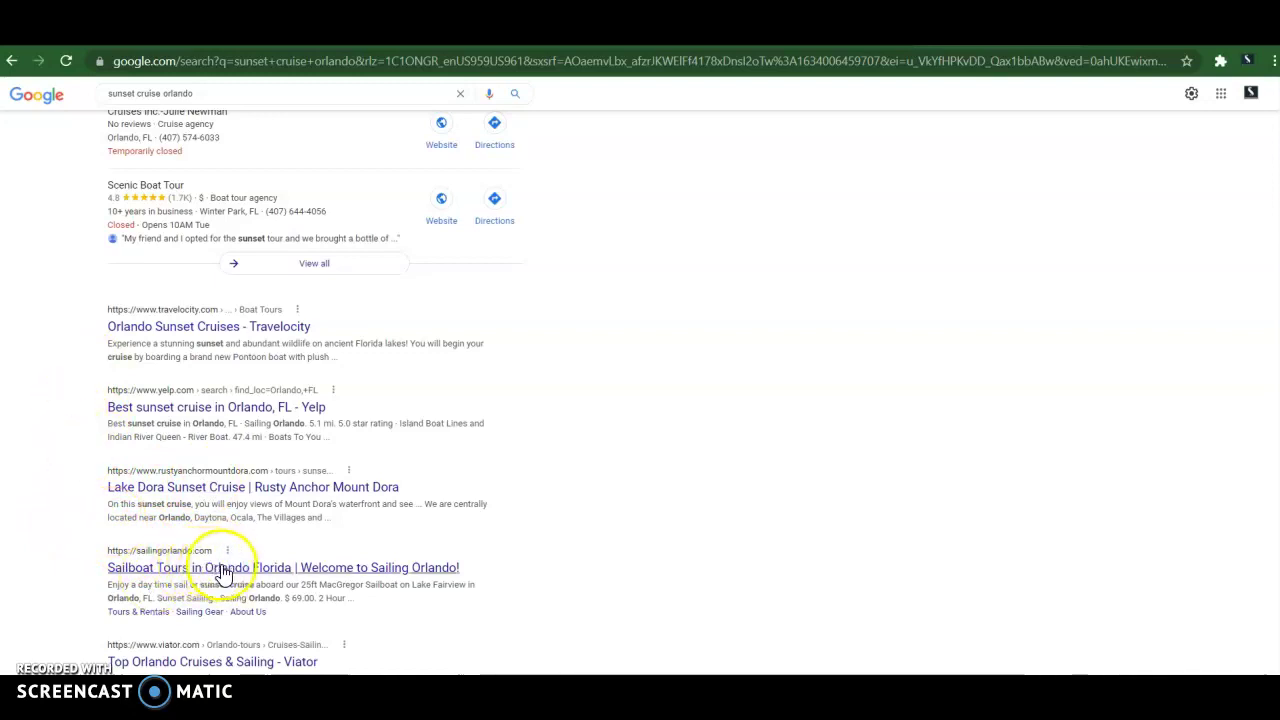
scroll(205, 570, "down", 2)
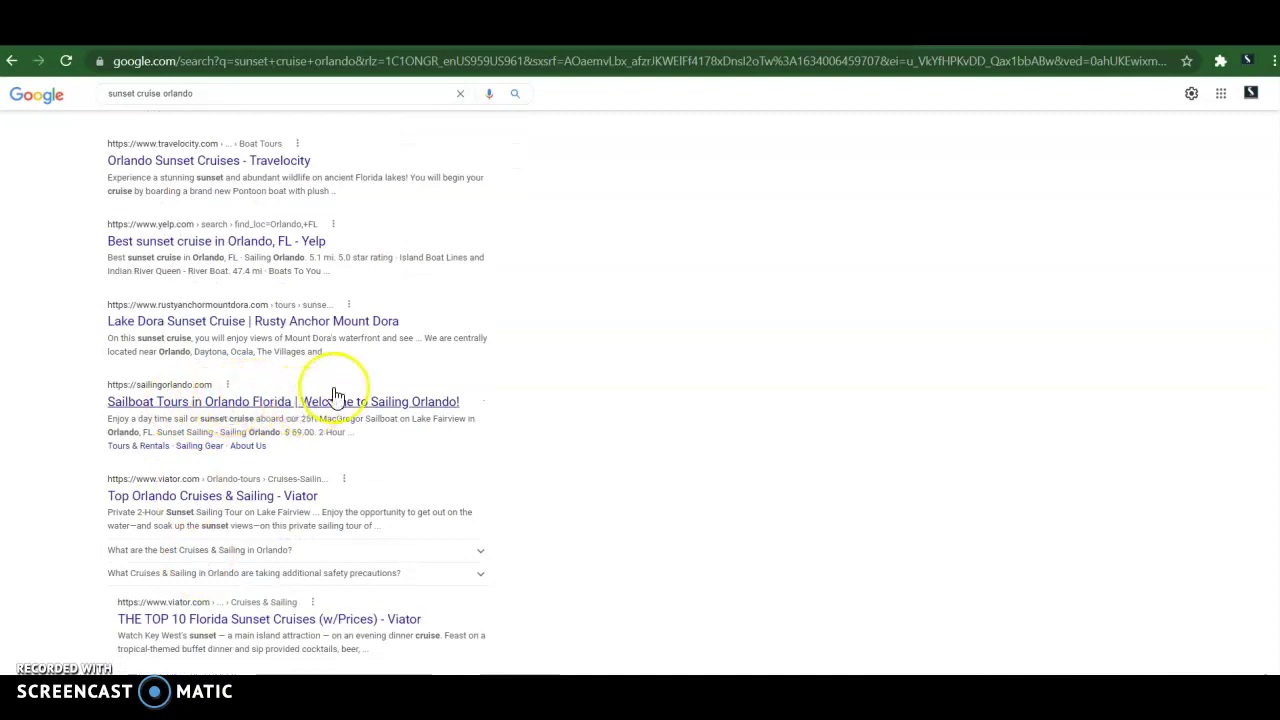
- In Ahrefs, open the overview for "sunset cruise orlando", view its traffic share by domains and highlight the traffic figure for sailingorlando.com
left_click(340, 25)
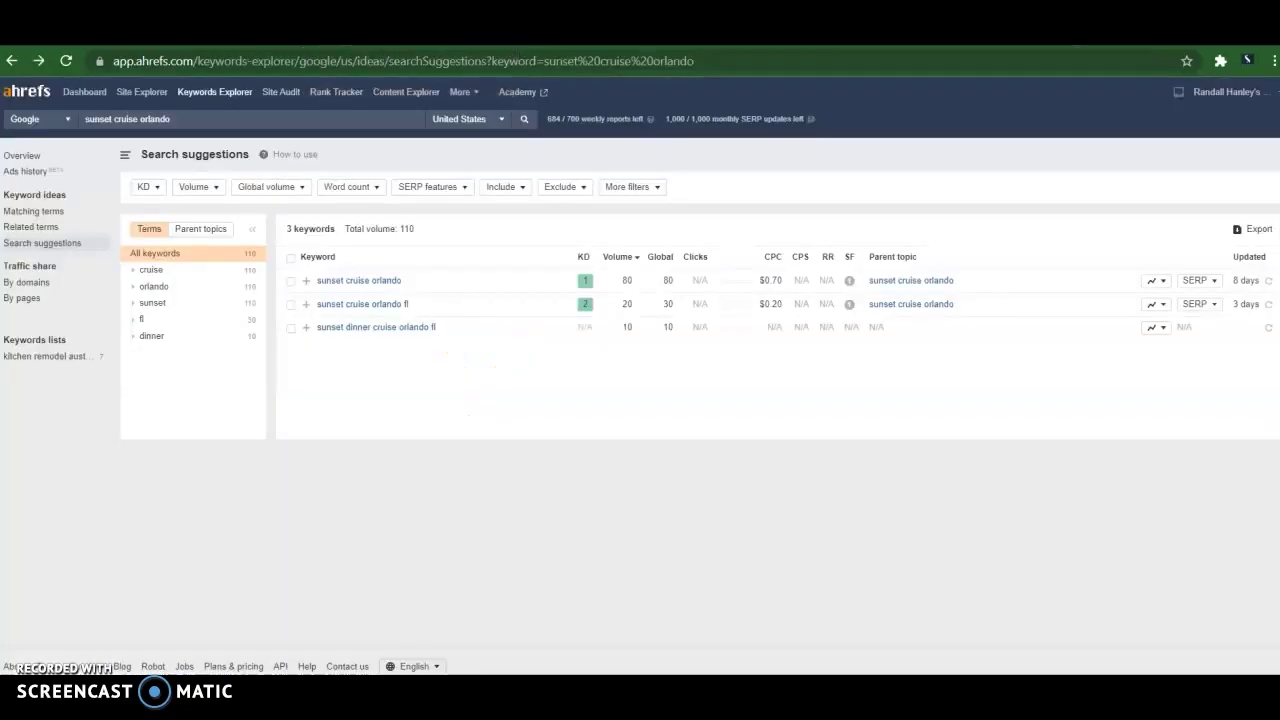
left_click(381, 286)
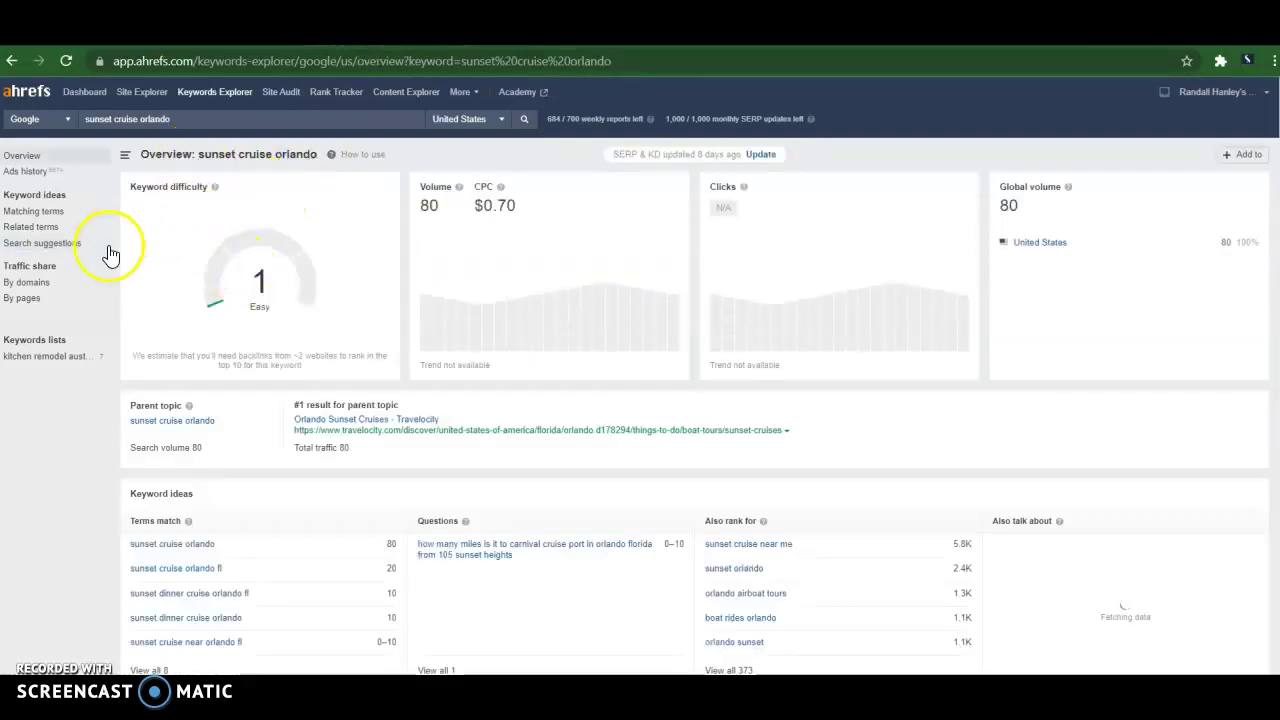
left_click(38, 284)
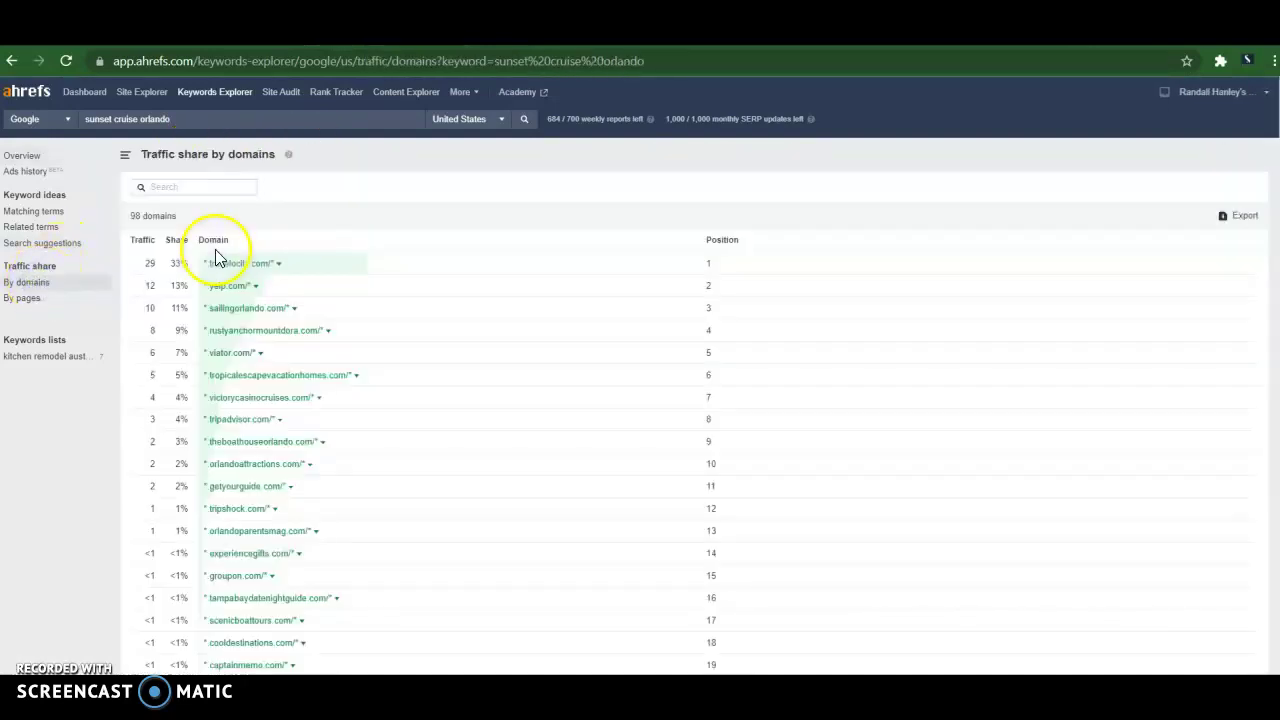
double_click(150, 308)
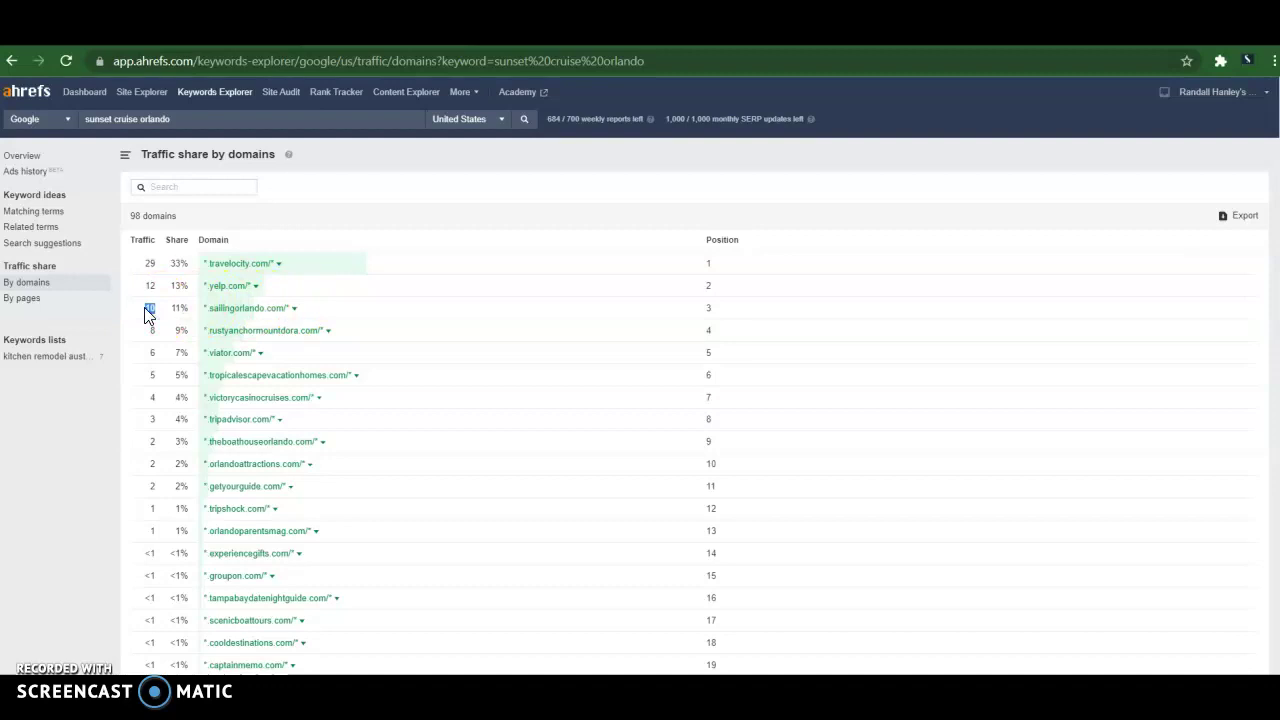
- Compare the Google organic listings with the Ahrefs traffic share by domains, and switch back to the Floatin' on a Boat Charters homepage
key("ctrl+Tab")
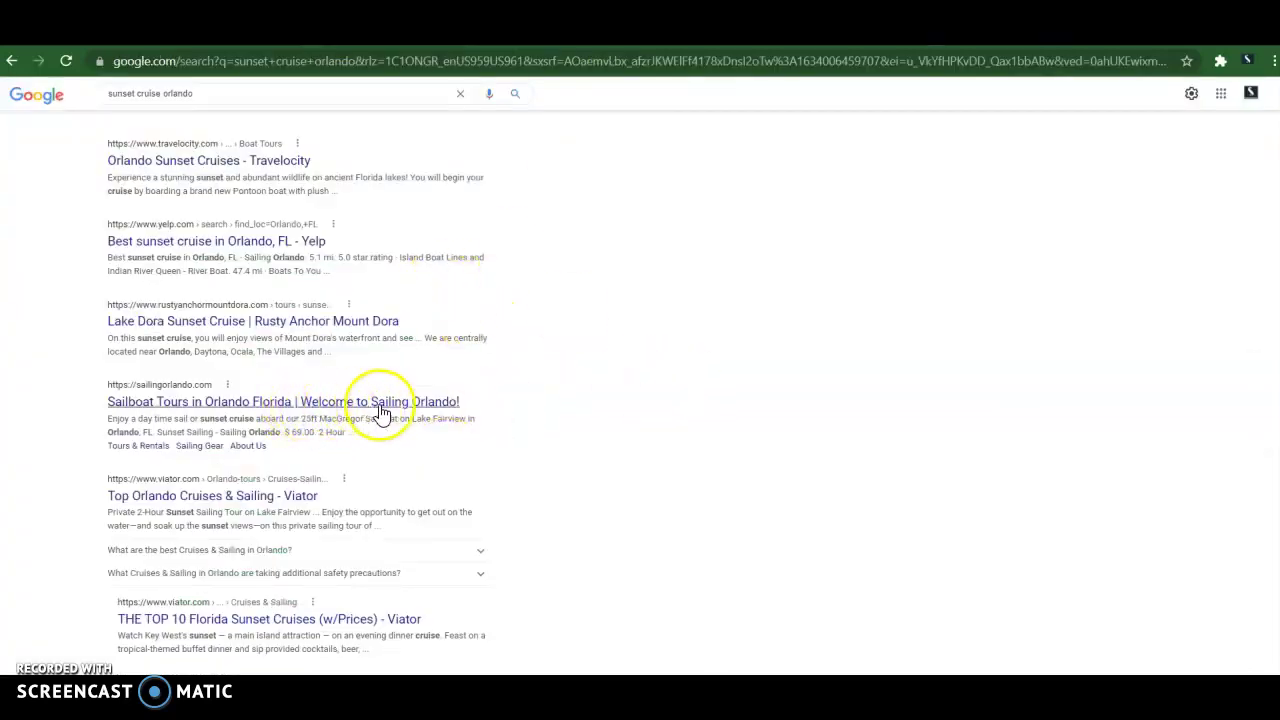
scroll(553, 393, "up", 1)
scroll(553, 393, "up", 1)
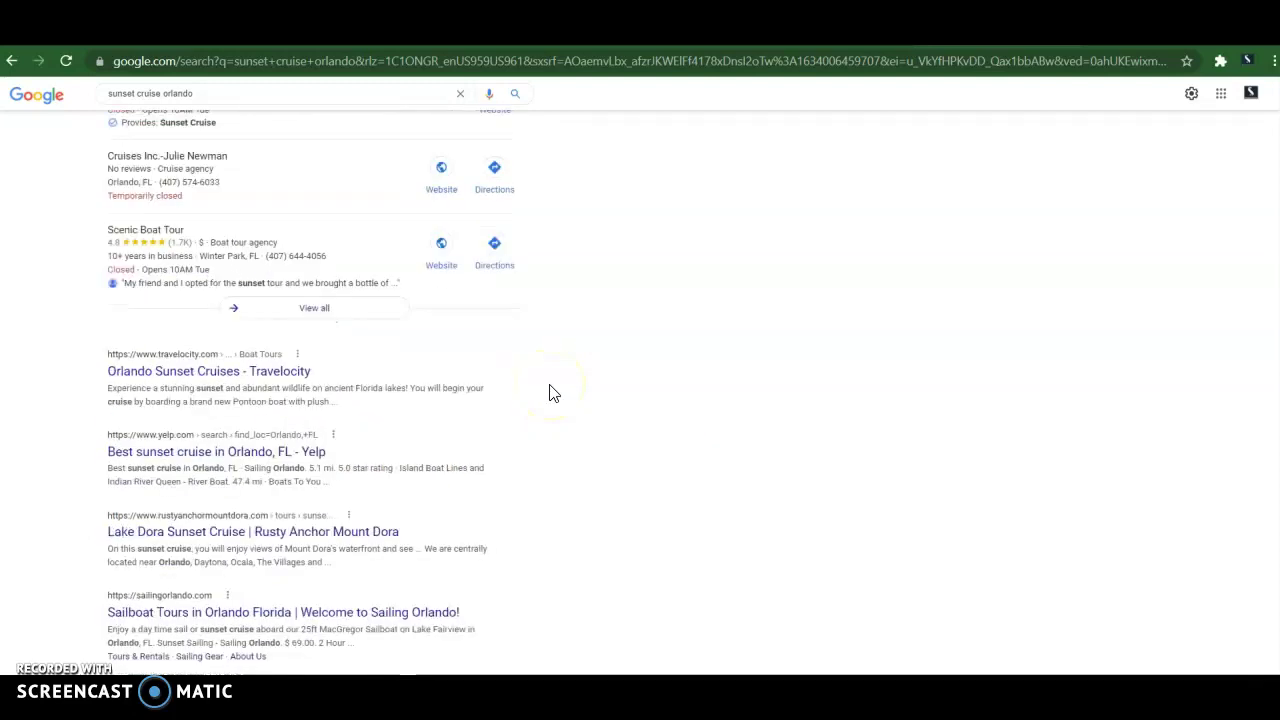
scroll(553, 393, "down", 2)
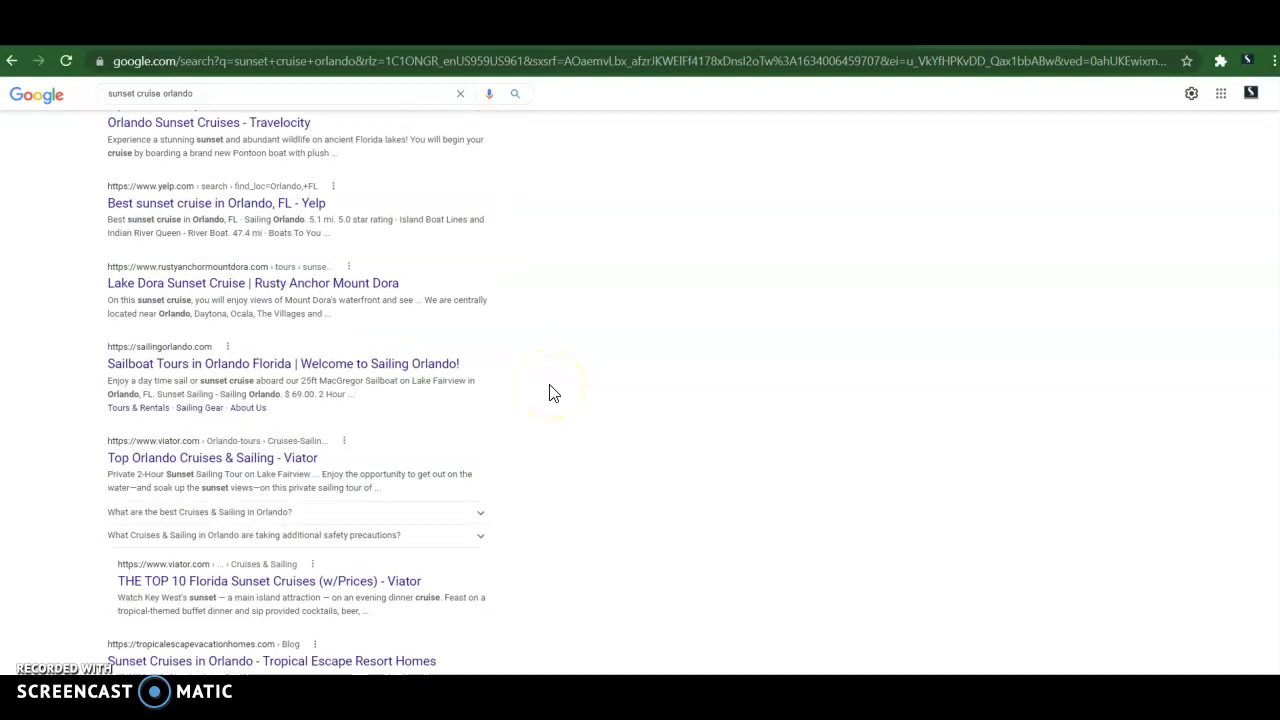
left_click(372, 72)
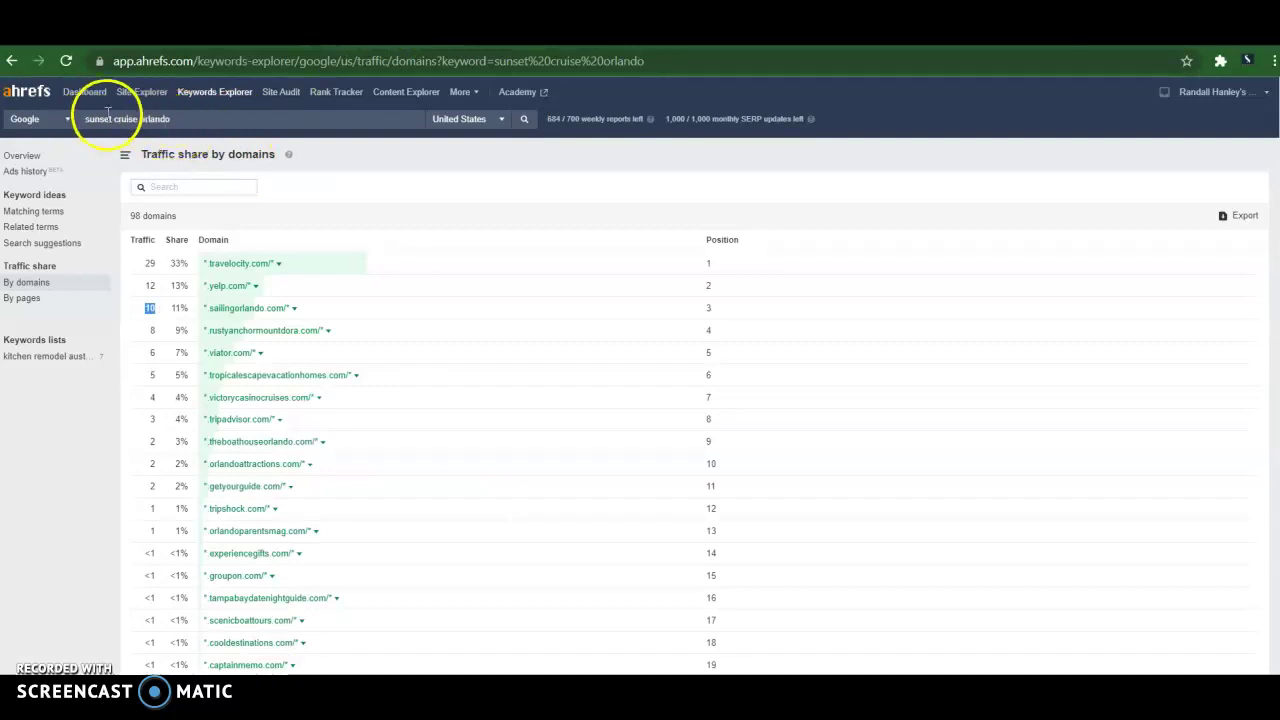
left_click(214, 44)
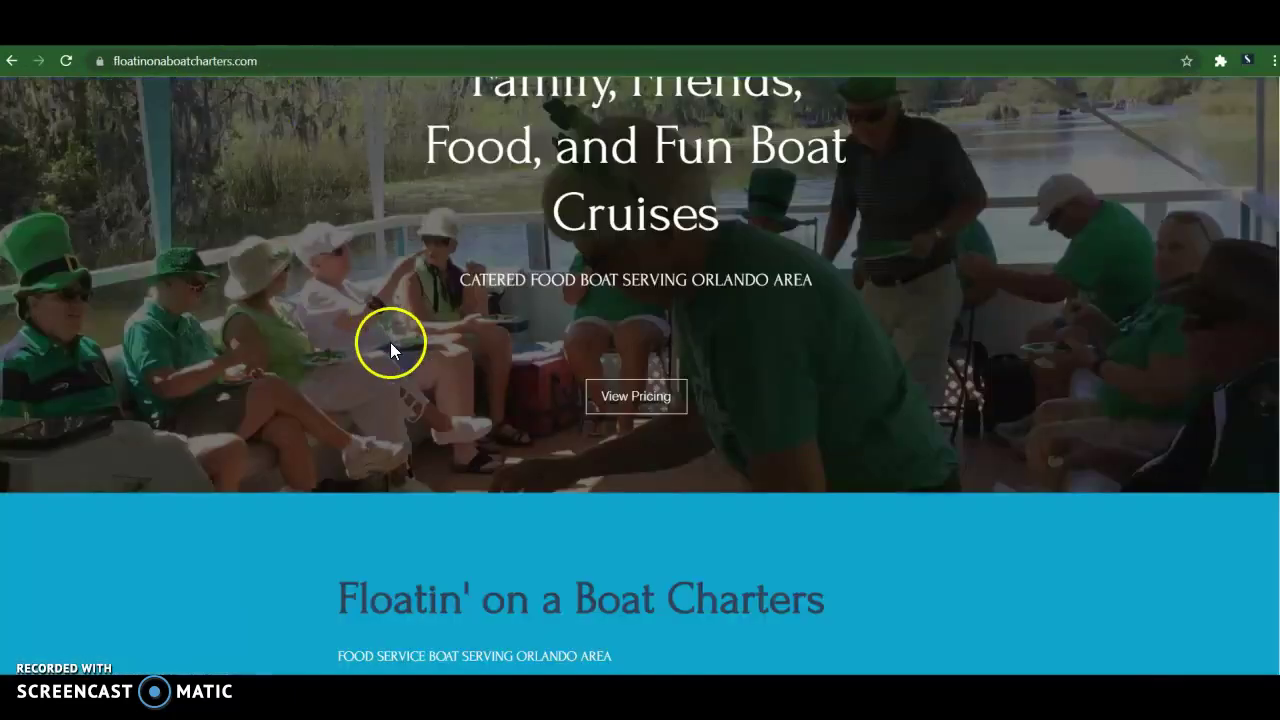
- Review the cruise packages, gift card and location sections of the Floatin' on a Boat Charters homepage and return to its header
scroll(390, 342, "down", 10)
scroll(390, 345, "down", 3)
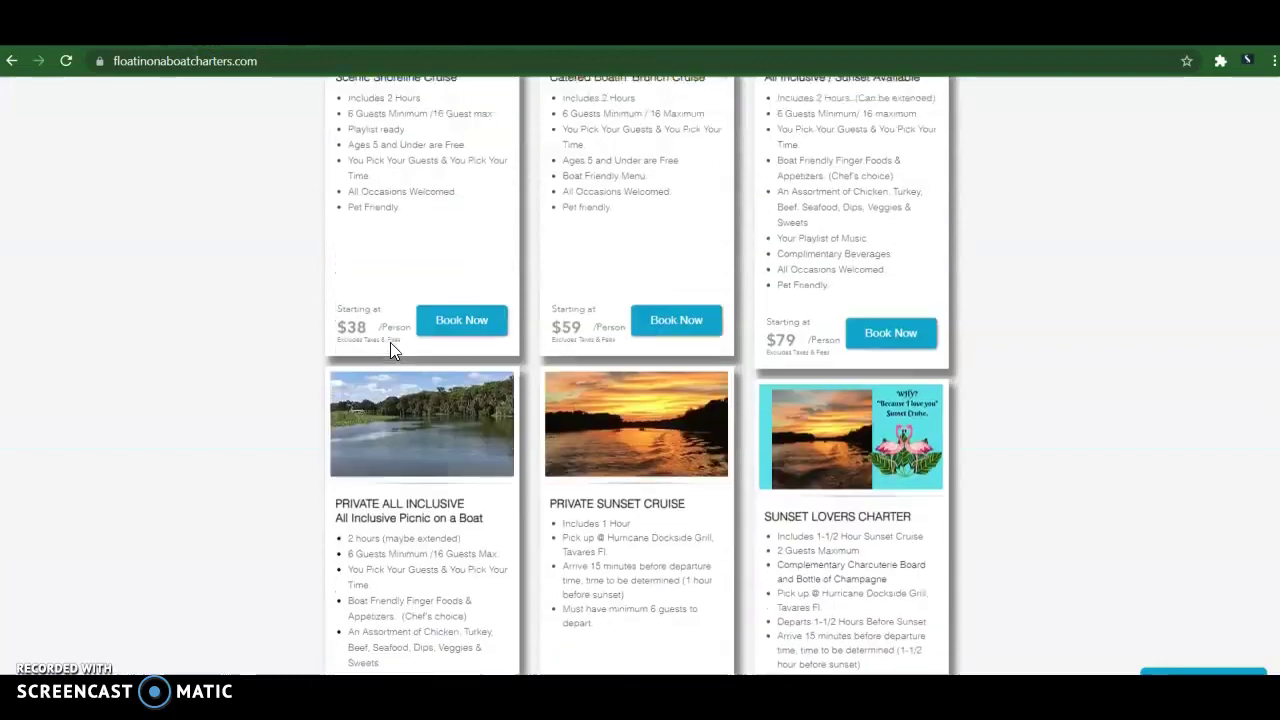
scroll(390, 345, "down", 4)
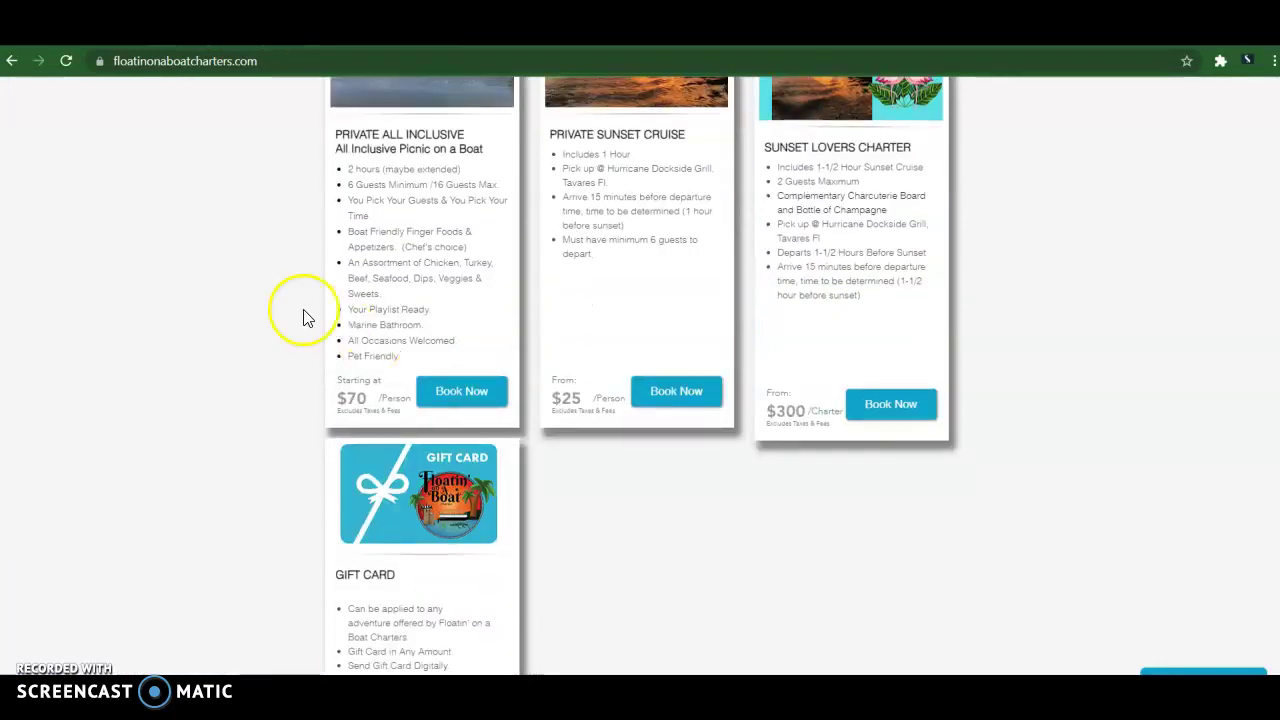
scroll(257, 343, "down", 5)
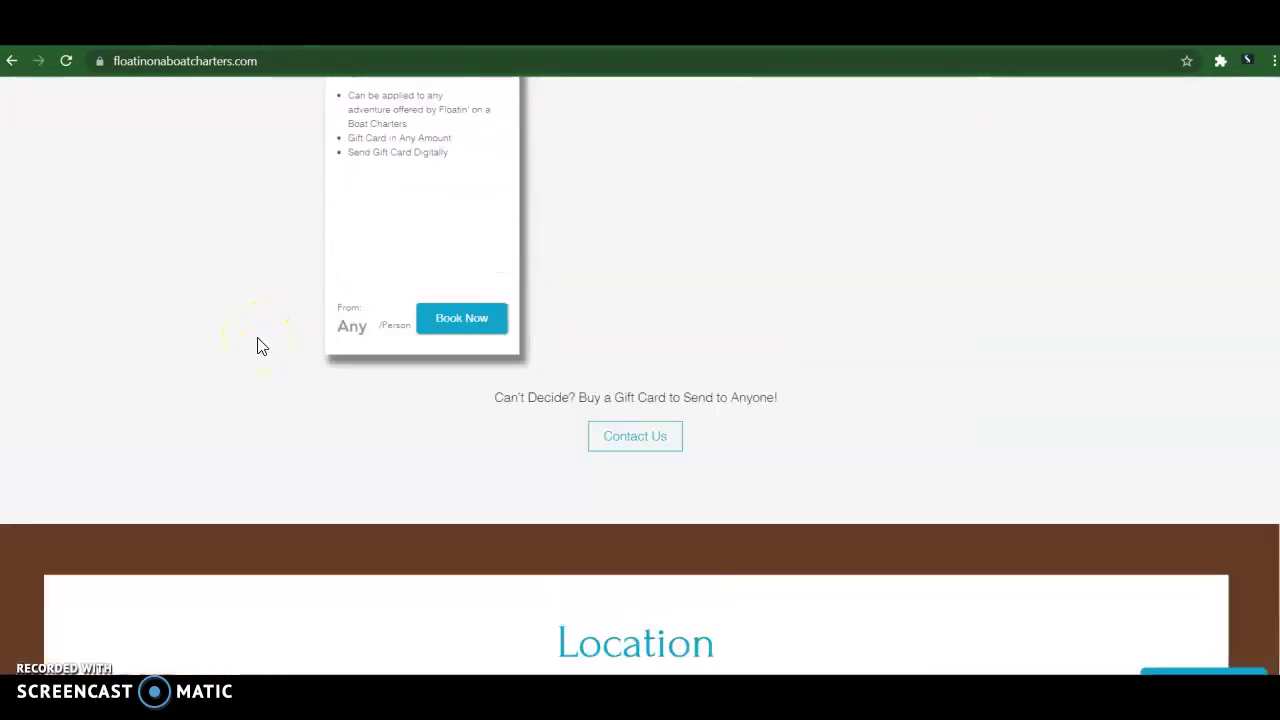
scroll(257, 345, "down", 4)
scroll(257, 345, "up", 15)
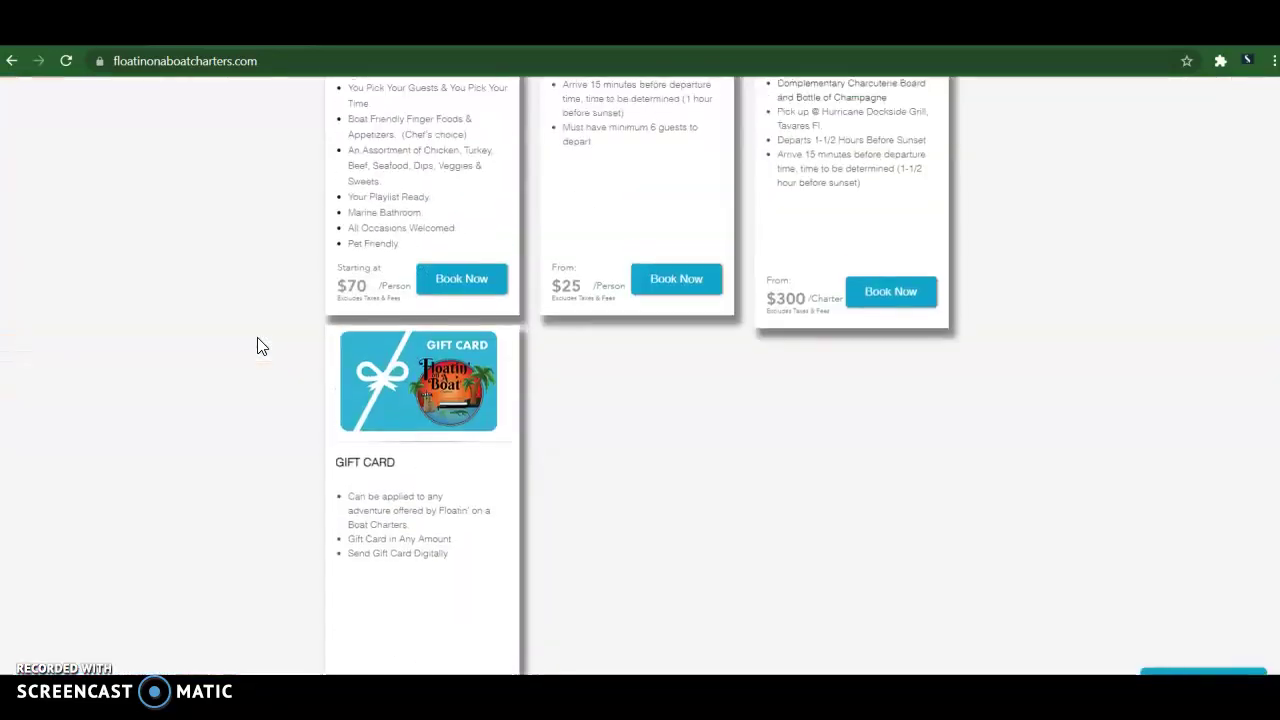
scroll(257, 345, "up", 2)
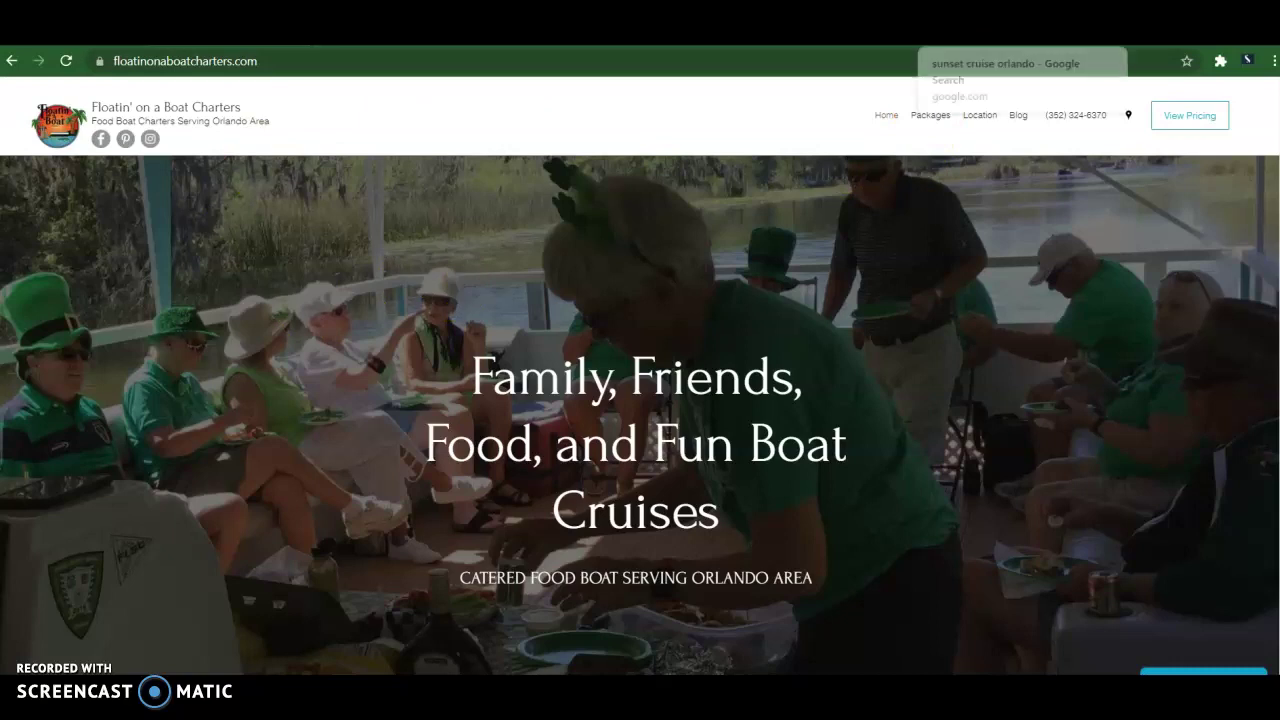
- Switch to the Google results for "sunset cruise orlando" and examine the Boat Tour Agencies map listings
left_click(940, 44)
left_click(557, 365)
scroll(557, 365, "up", 5)
scroll(557, 365, "up", 2)
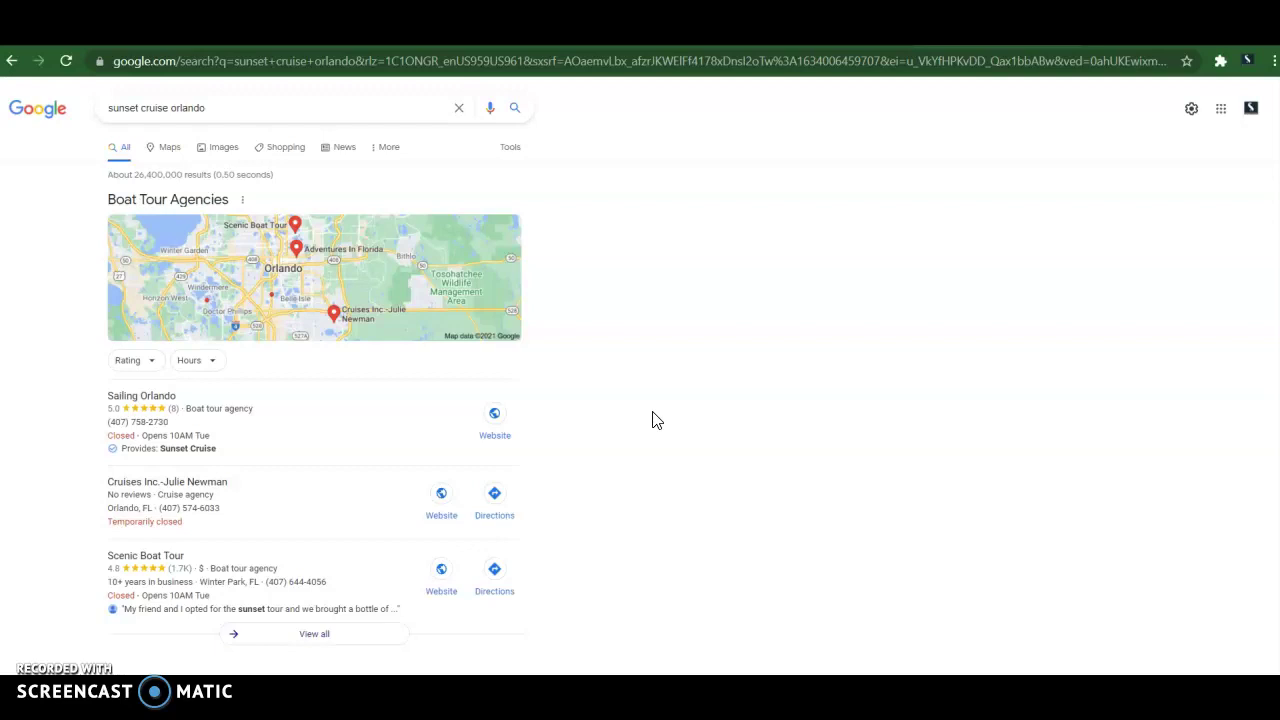
scroll(655, 420, "down", 2)
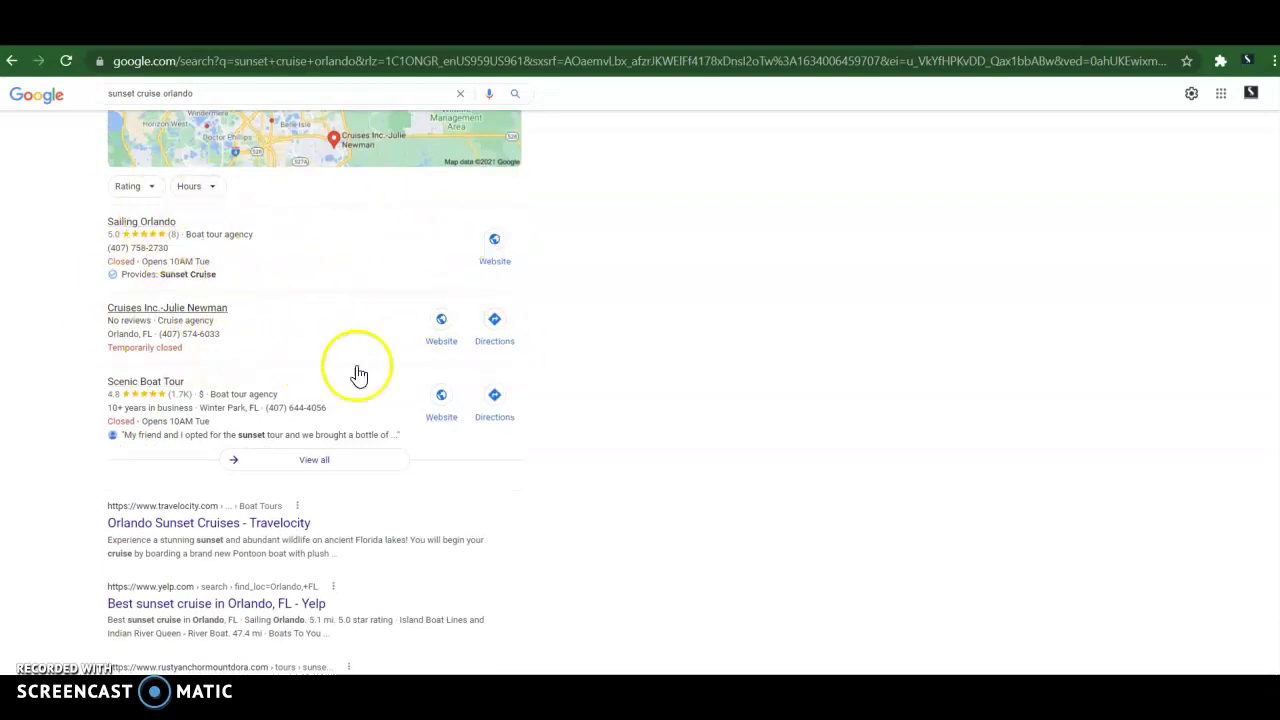
scroll(534, 334, "up", 2)
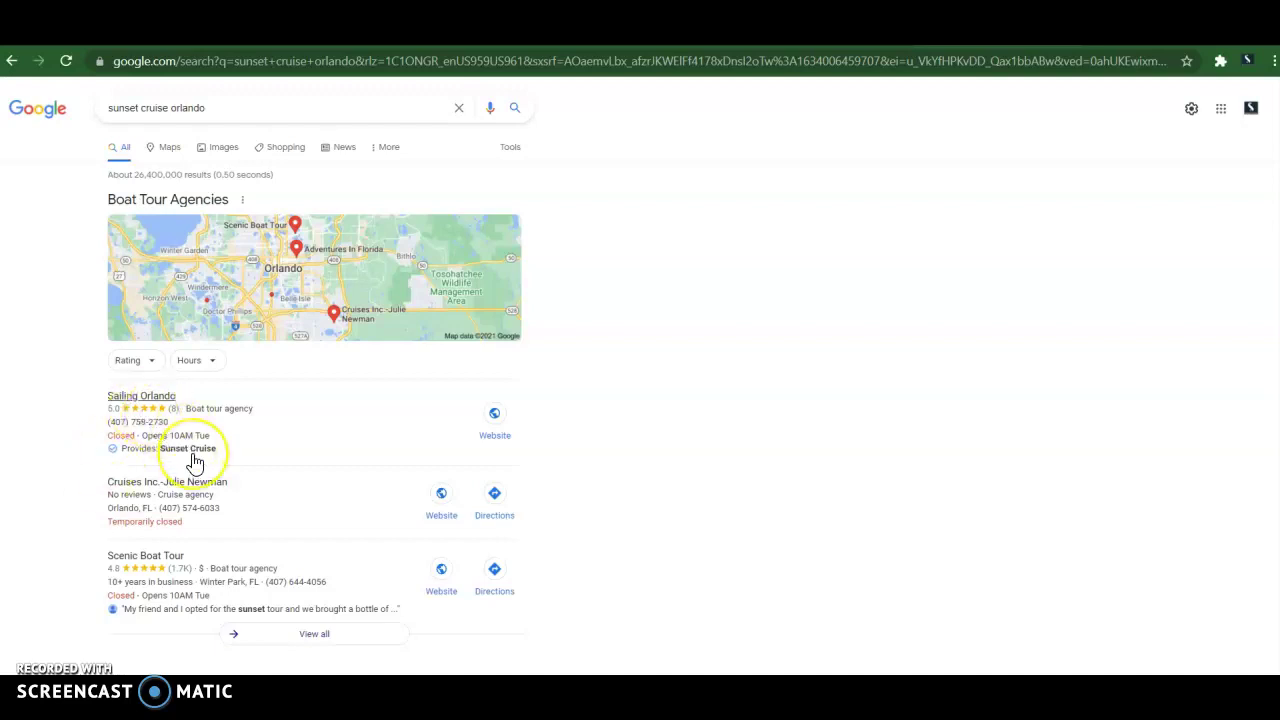
- Compare the organic listings from Travelocity, Yelp, Rusty Anchor, Sailing Orlando and Viator with the map listings above them
scroll(77, 518, "down", 5)
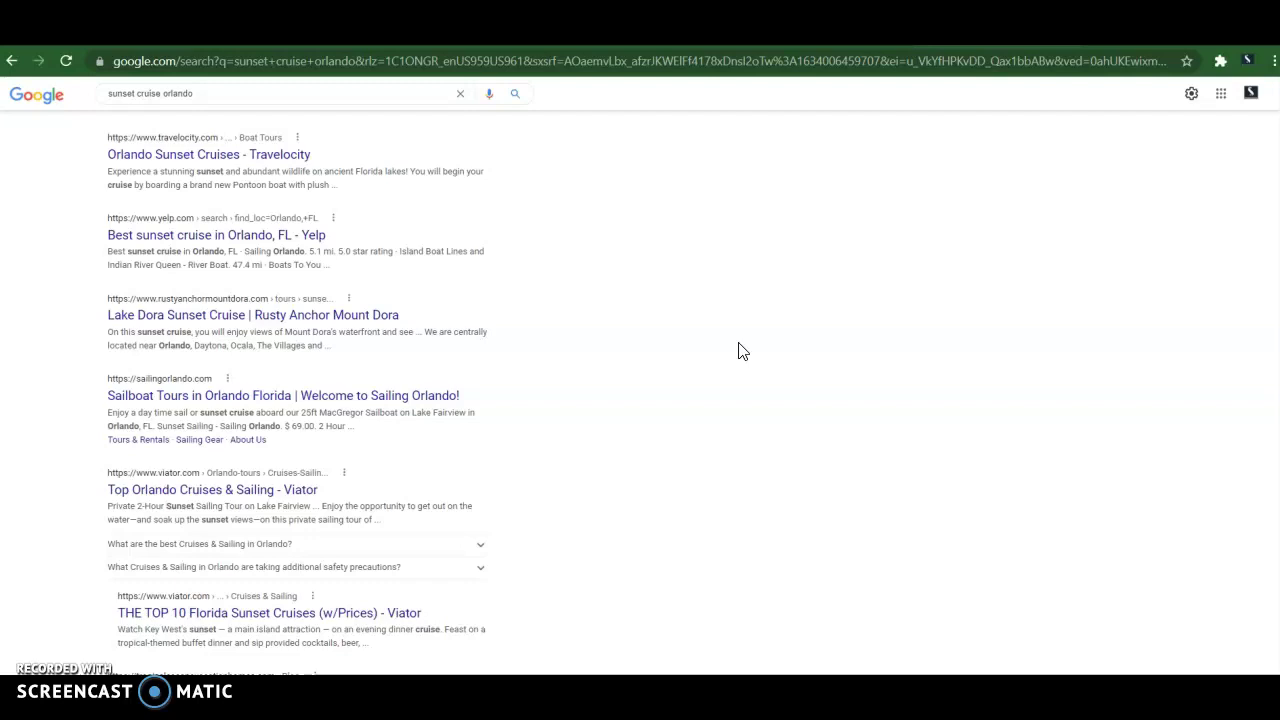
scroll(742, 350, "up", 2)
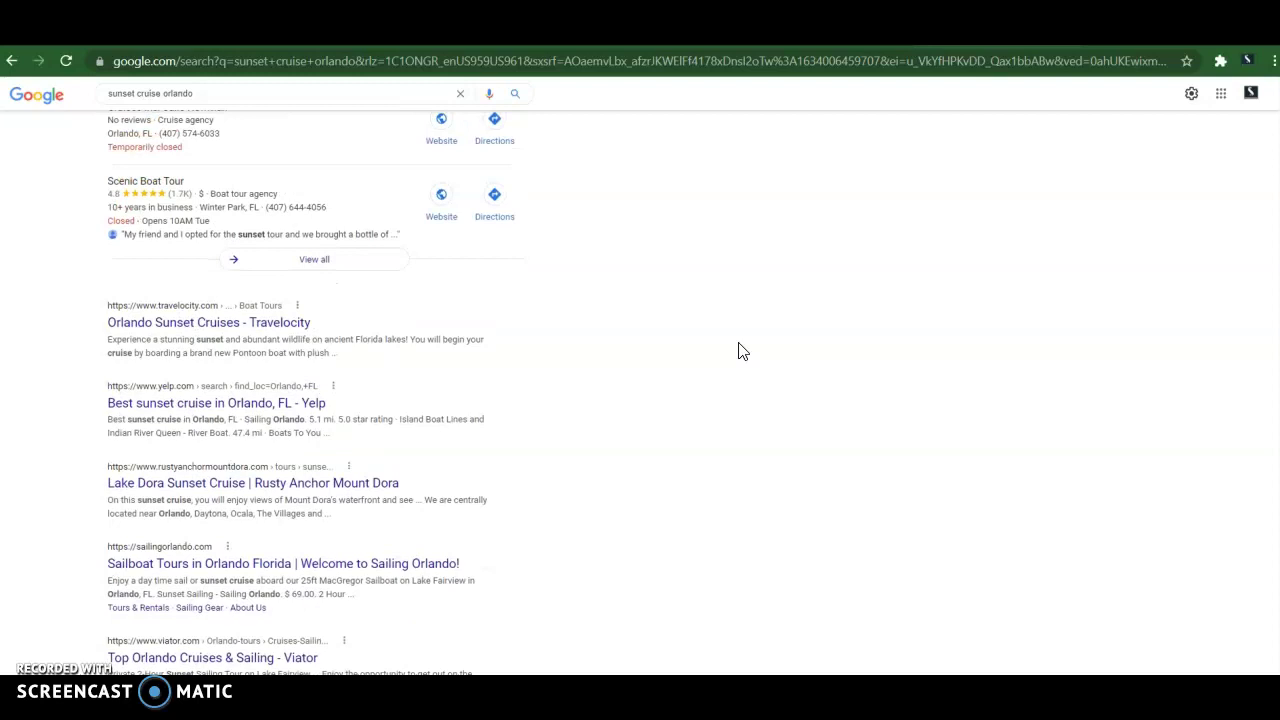
scroll(742, 350, "down", 3)
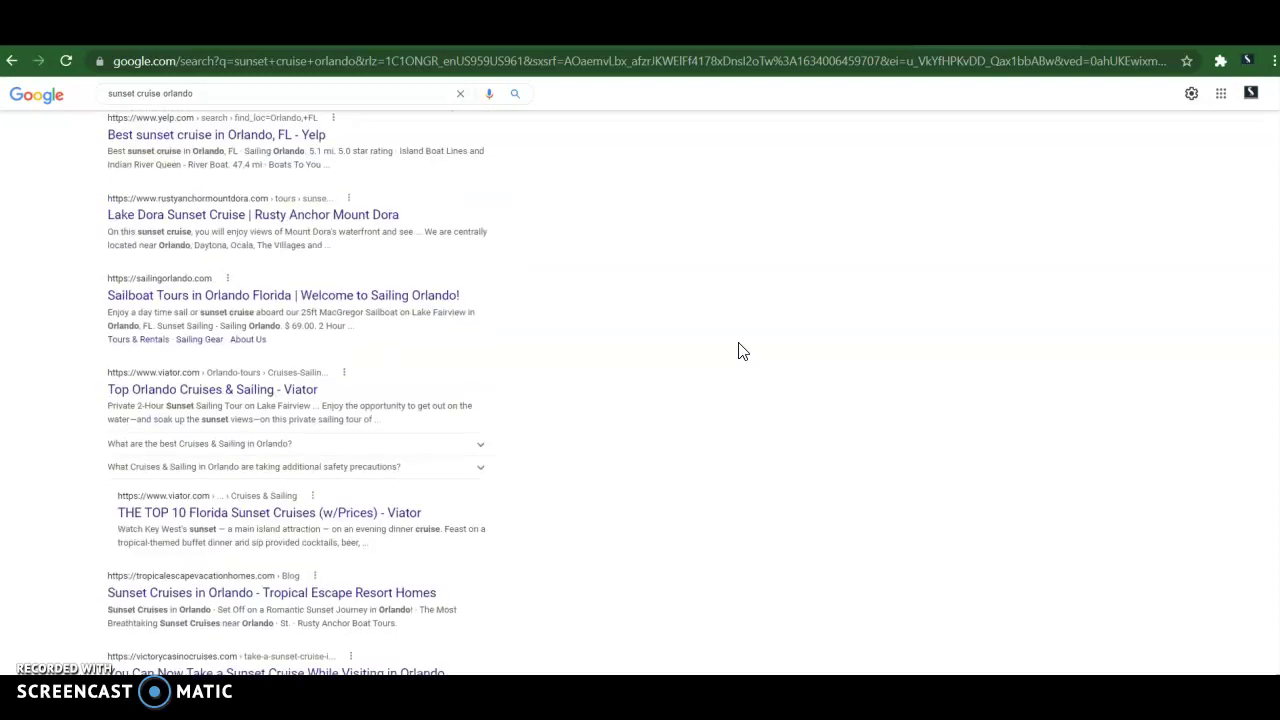
scroll(742, 350, "up", 2)
scroll(742, 350, "up", 2)
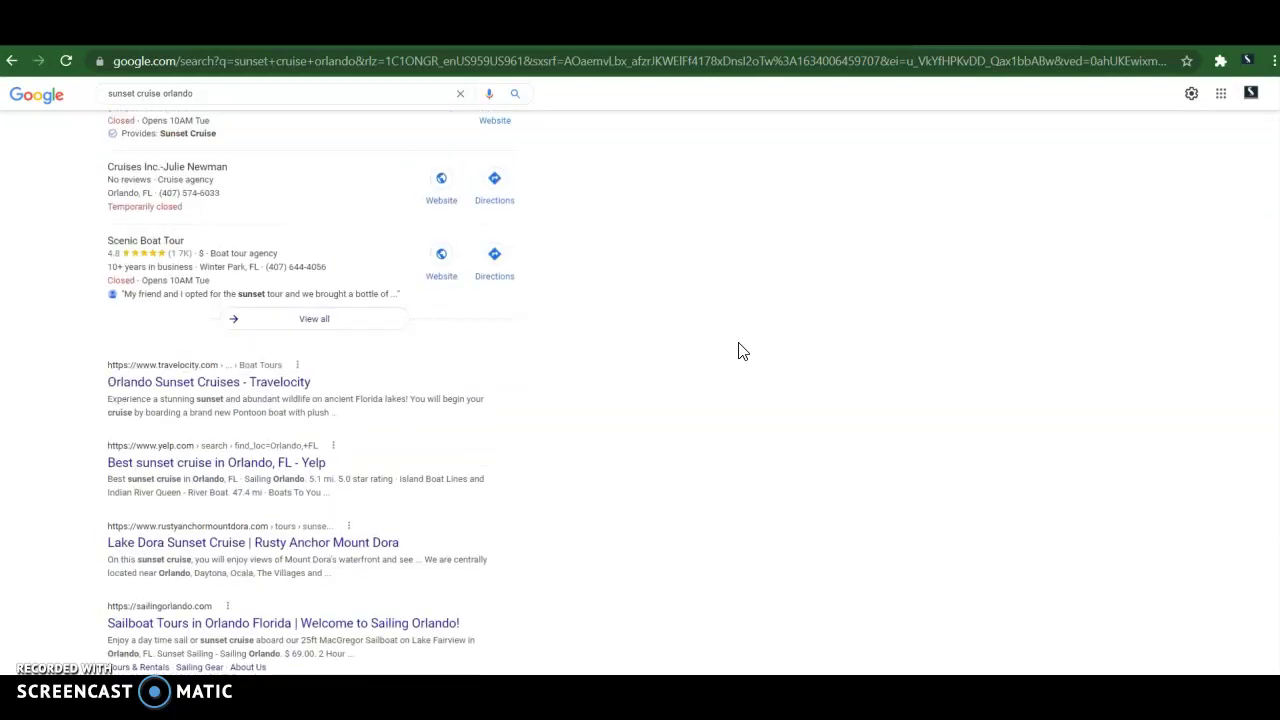
scroll(742, 350, "down", 3)
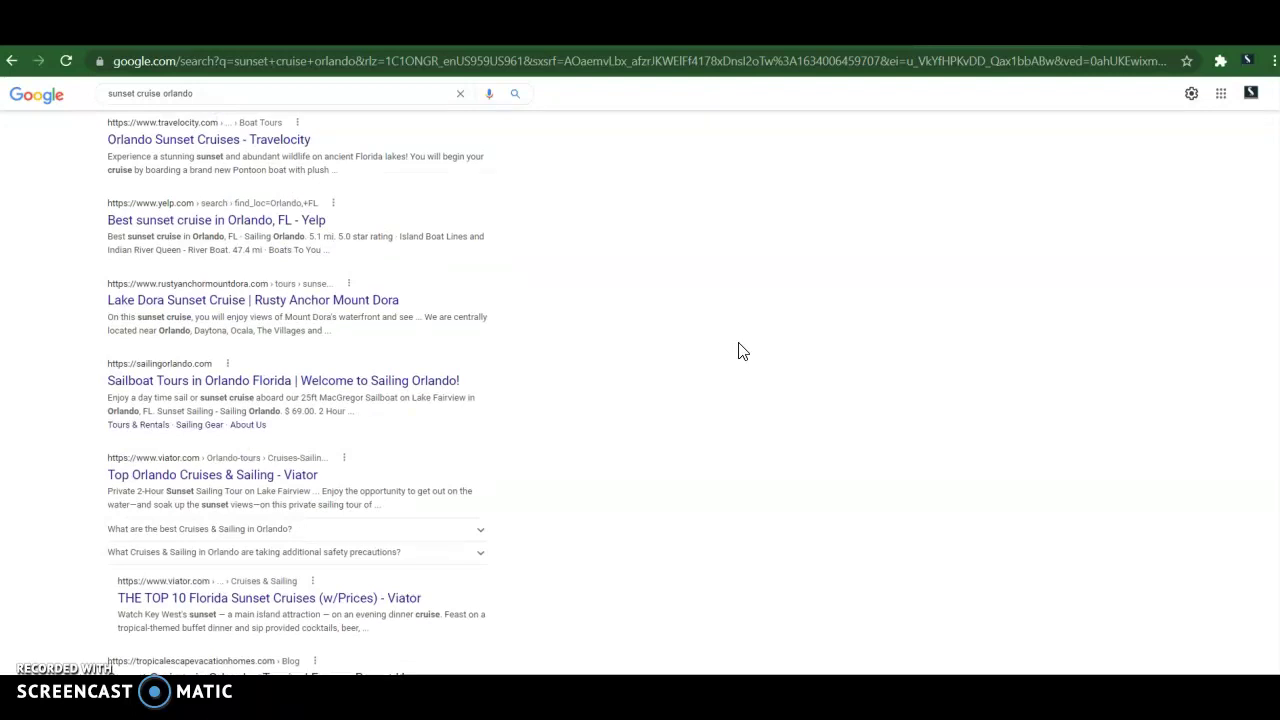
scroll(742, 350, "up", 2)
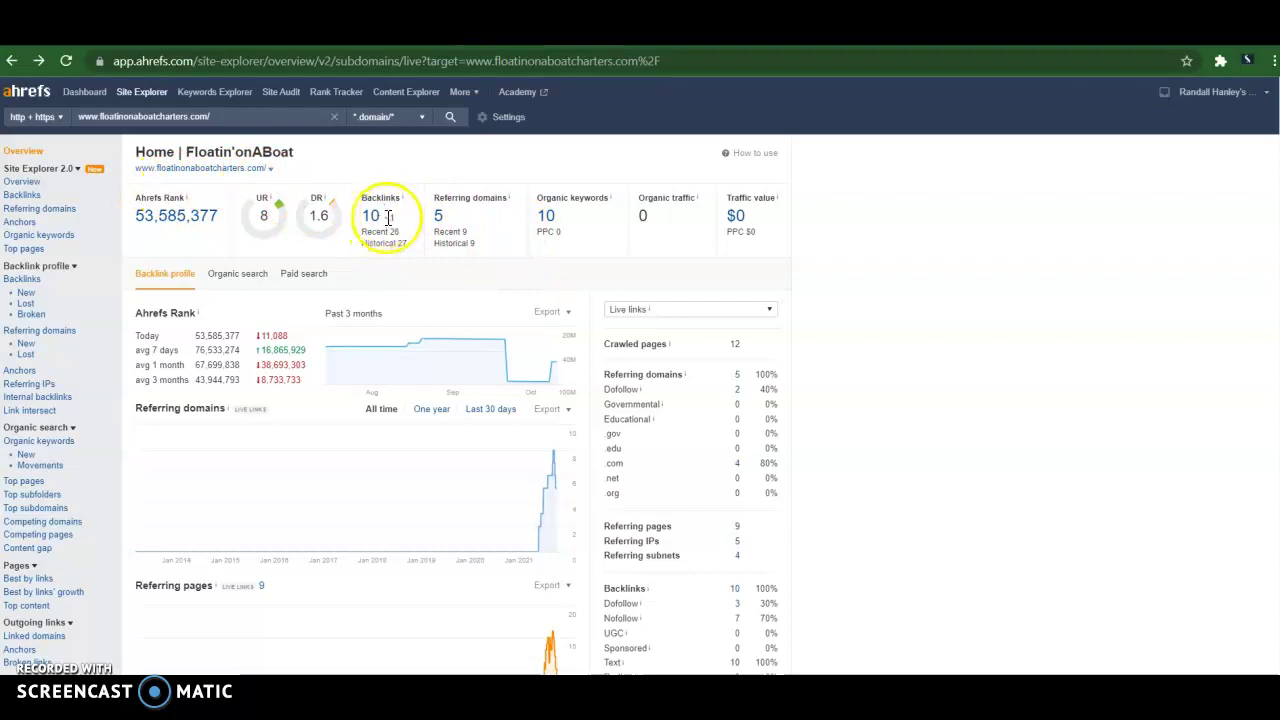
- In Ahrefs Site Explorer, review the organic keywords and the backlinks of floatinonaboatcharters.com
left_click(546, 220)
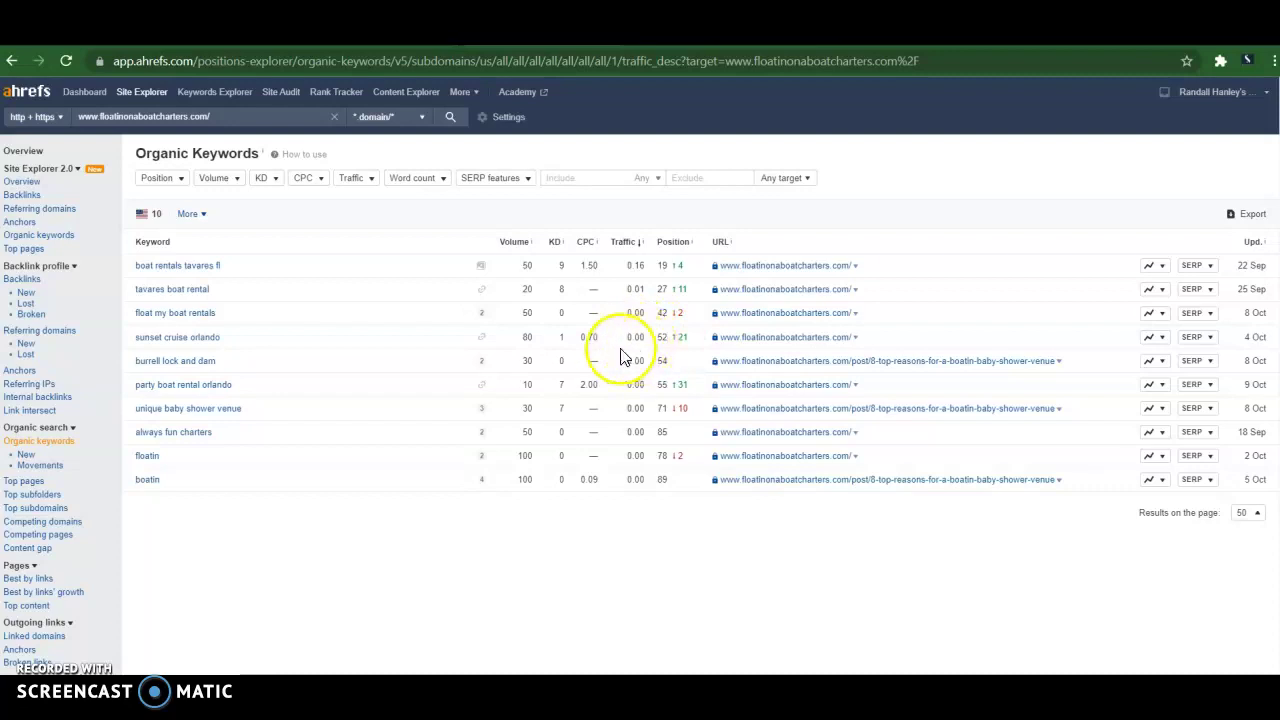
left_click(13, 62)
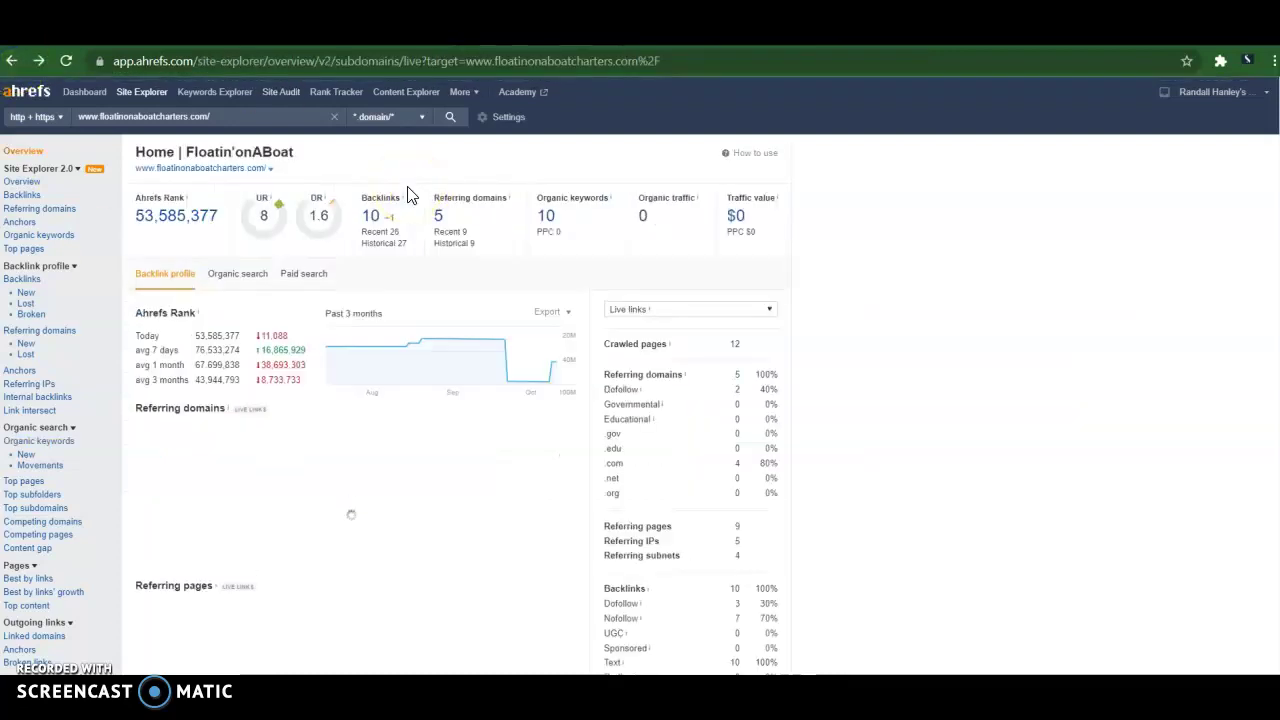
left_click(375, 217)
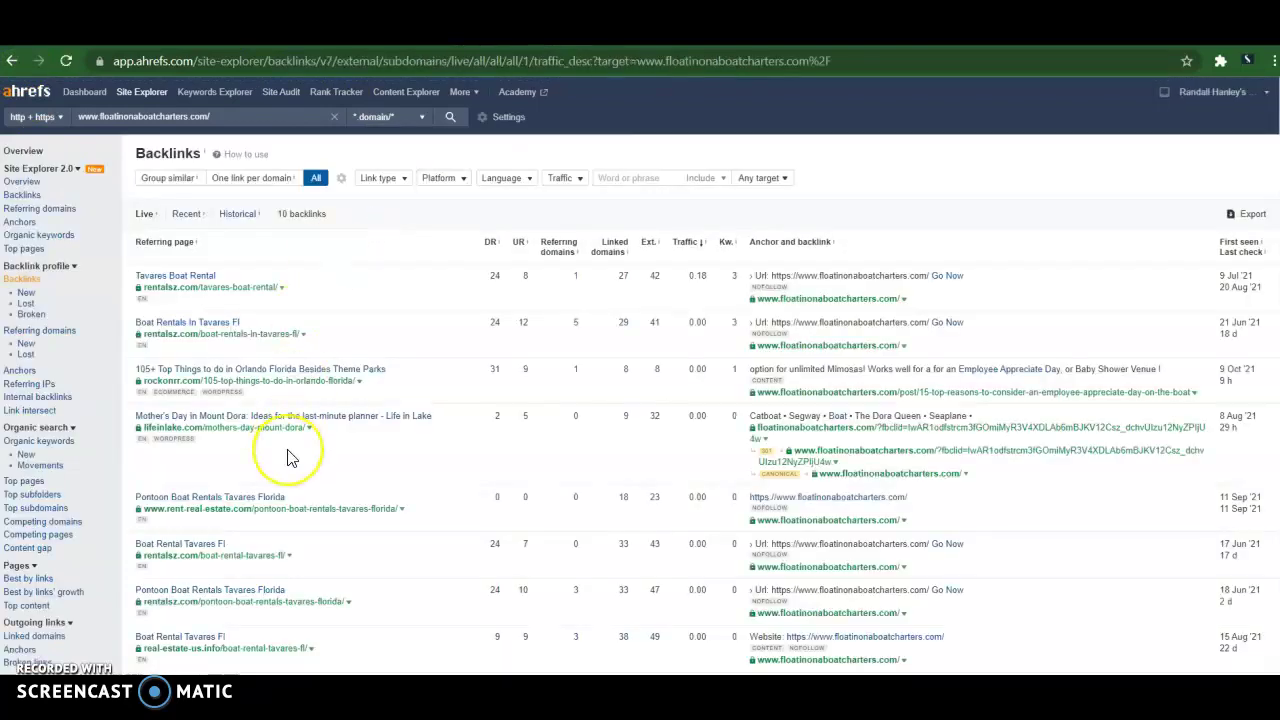
scroll(287, 457, "down", 2)
scroll(287, 457, "up", 2)
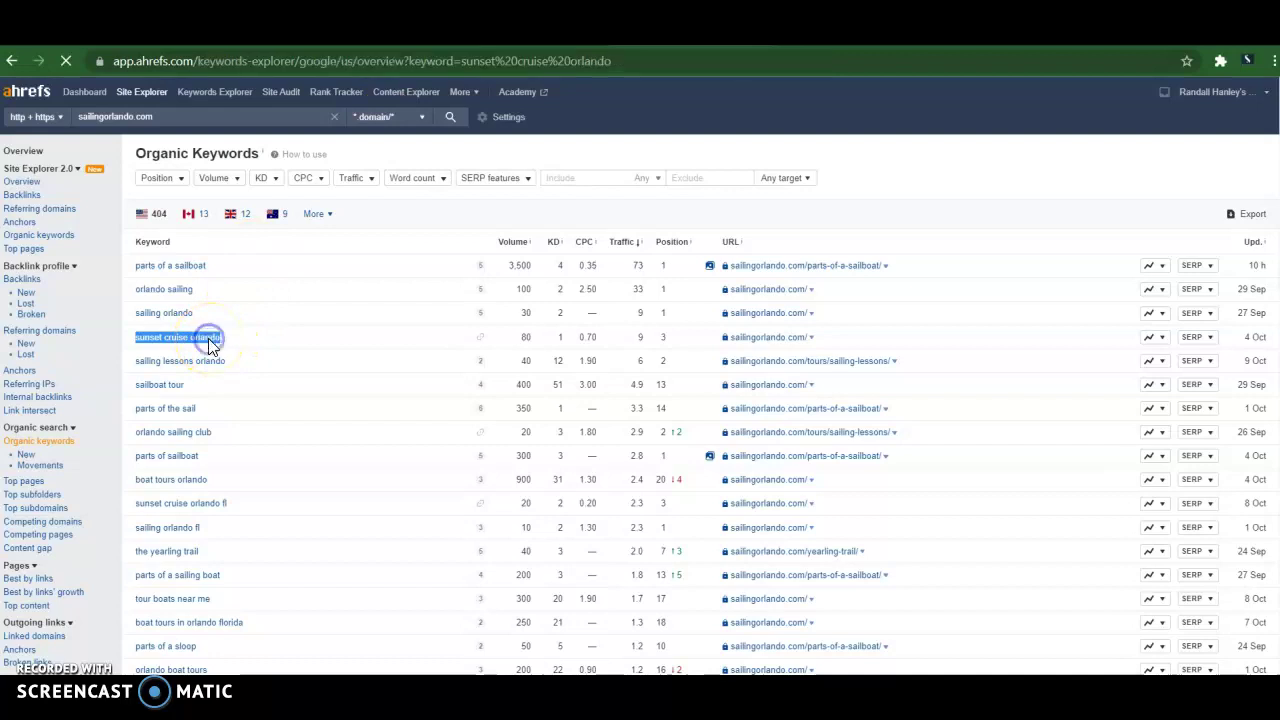
- Open the traffic share by domains for "sunset cruise orlando" and bring up the Site Explorer overview of sailingorlando.com from it
left_click(209, 342)
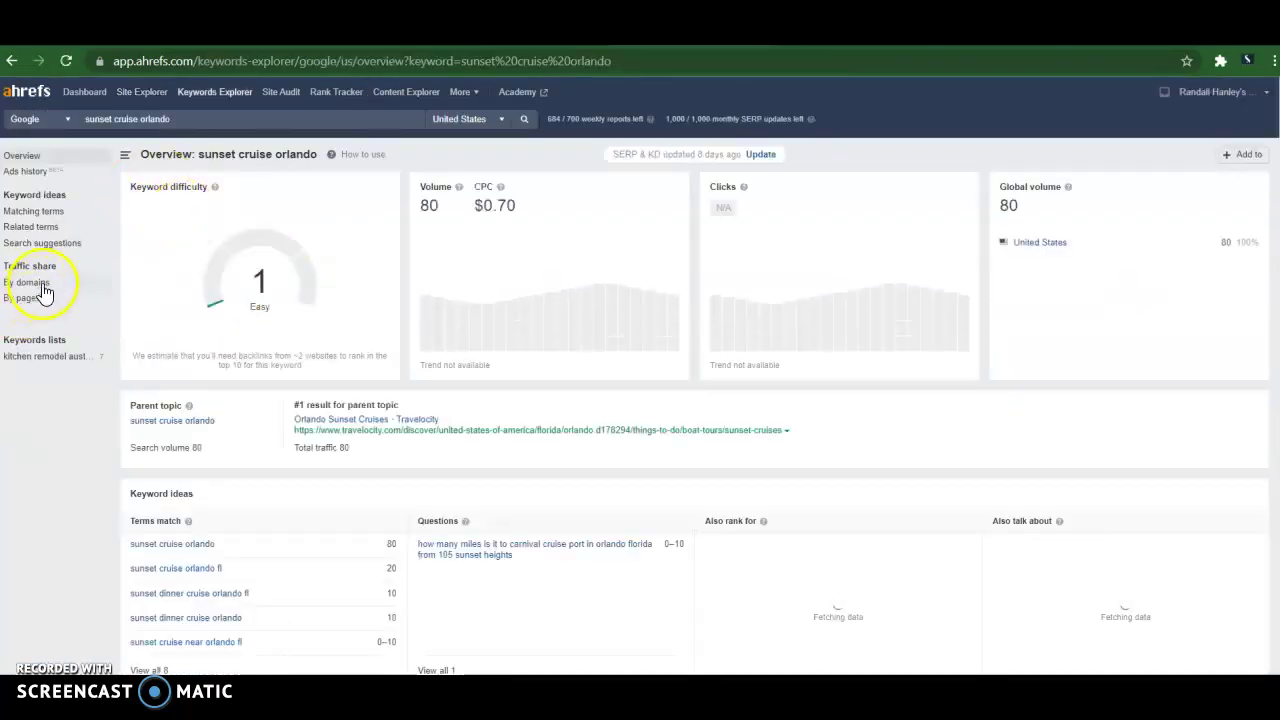
left_click(45, 290)
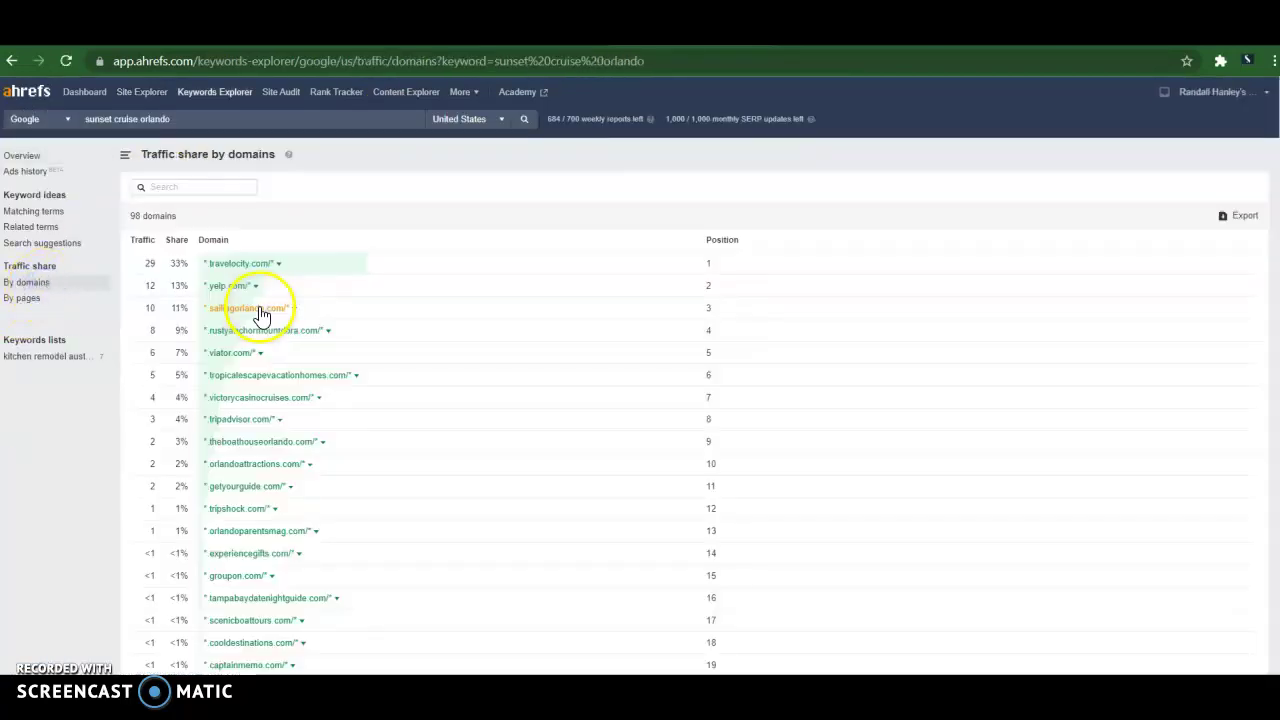
left_click(294, 308)
left_click(340, 215)
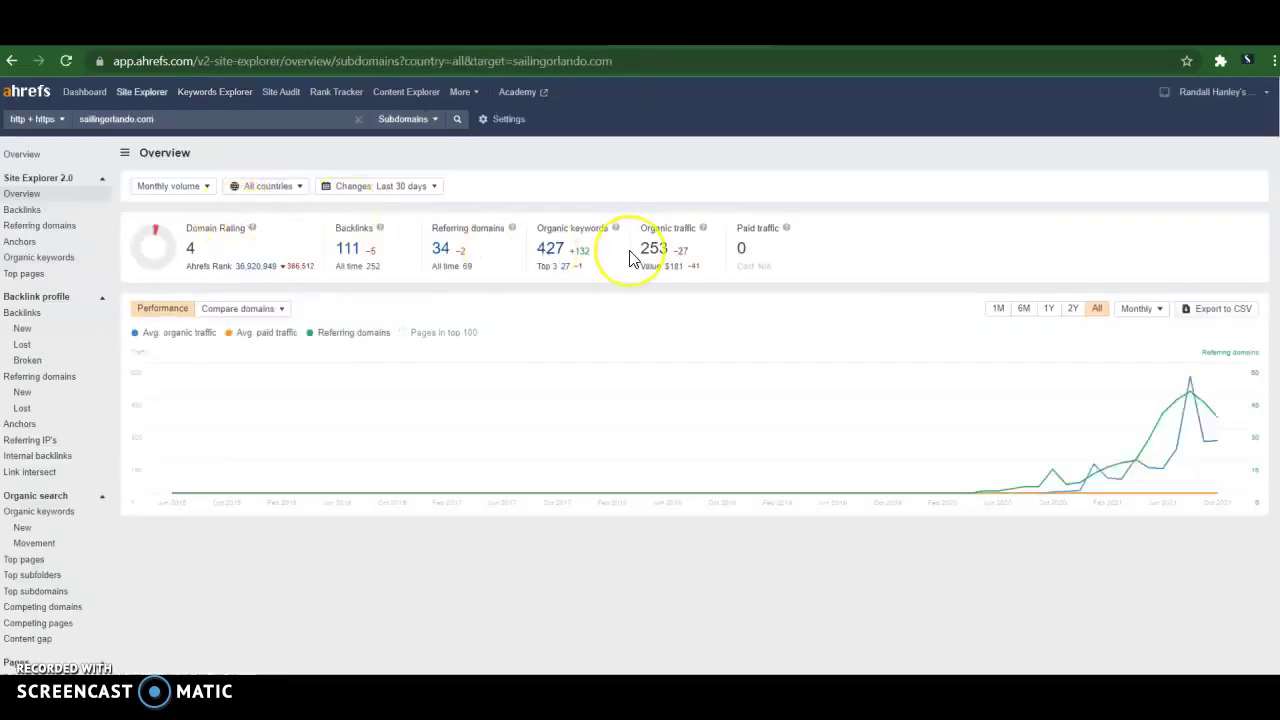
left_click(14, 154)
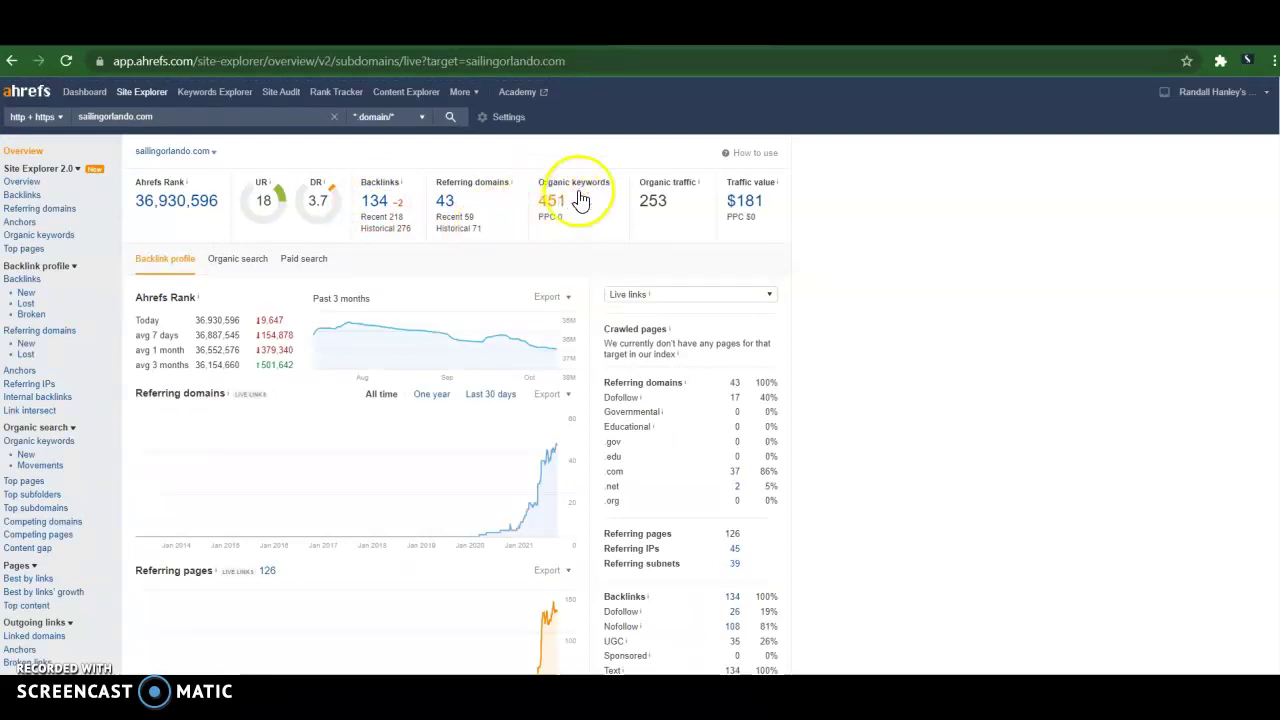
- Examine the list of backlinks to sailingorlando.com and return to the domain's overview
left_click(379, 203)
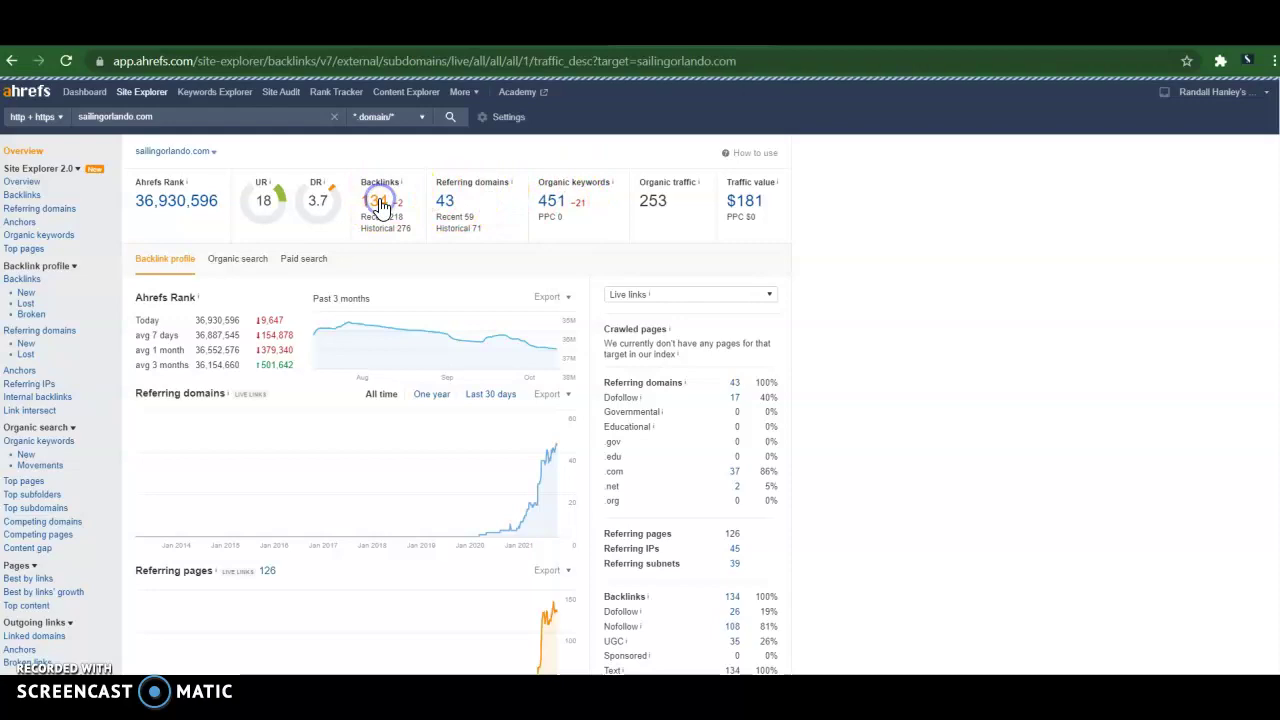
scroll(370, 363, "down", 8)
scroll(370, 363, "down", 15)
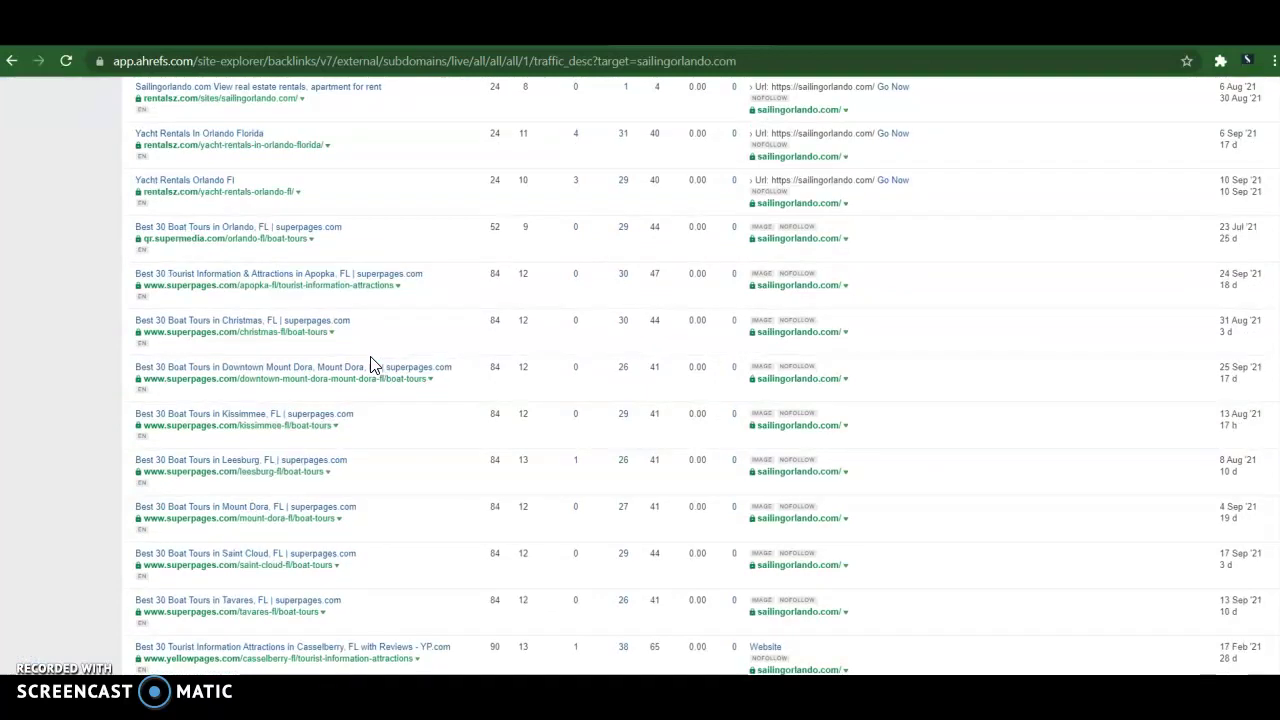
scroll(370, 363, "down", 4)
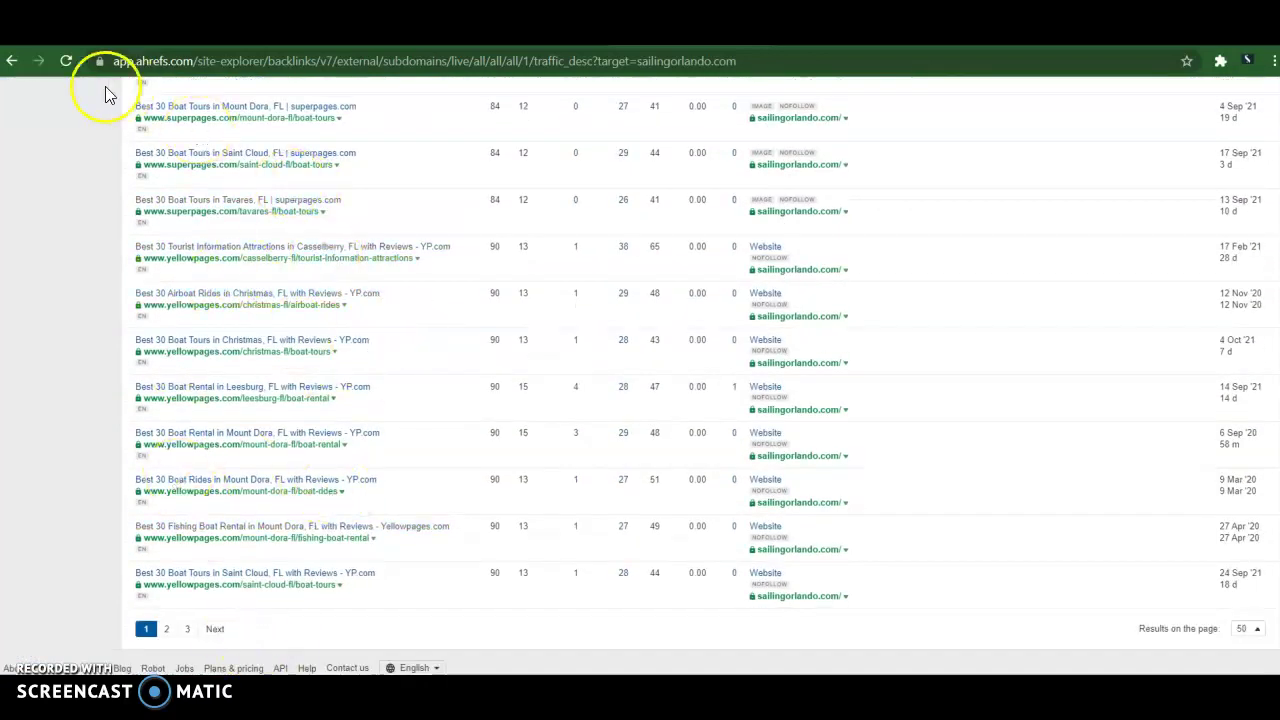
left_click(14, 62)
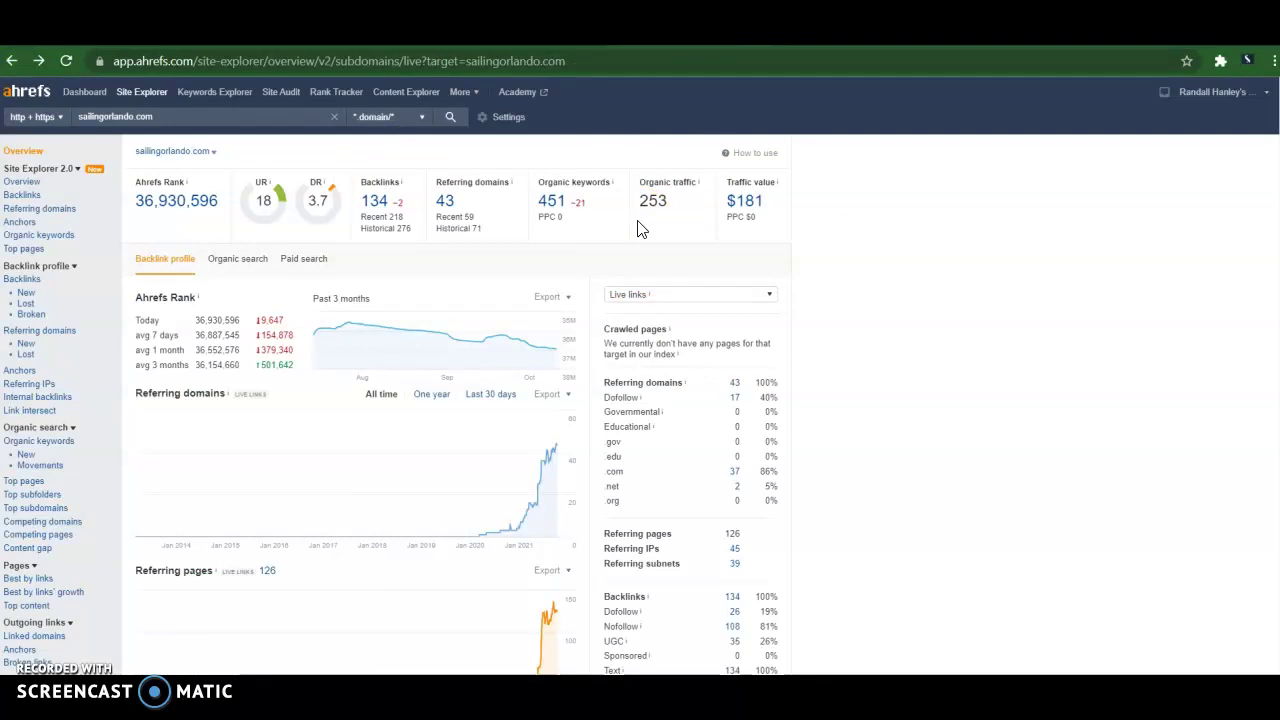
- Open the organic keywords report for sailingorlando.com and review the keywords' volume, traffic and positions
left_click(560, 207)
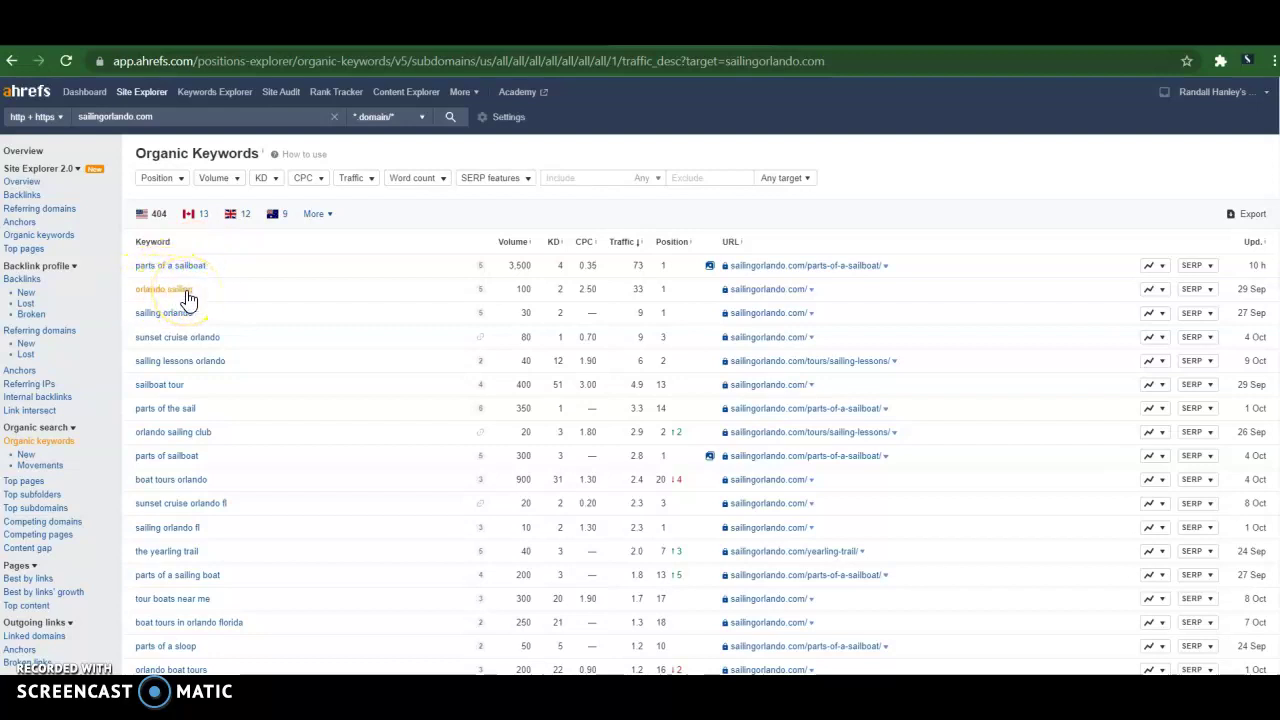
scroll(188, 300, "down", 3)
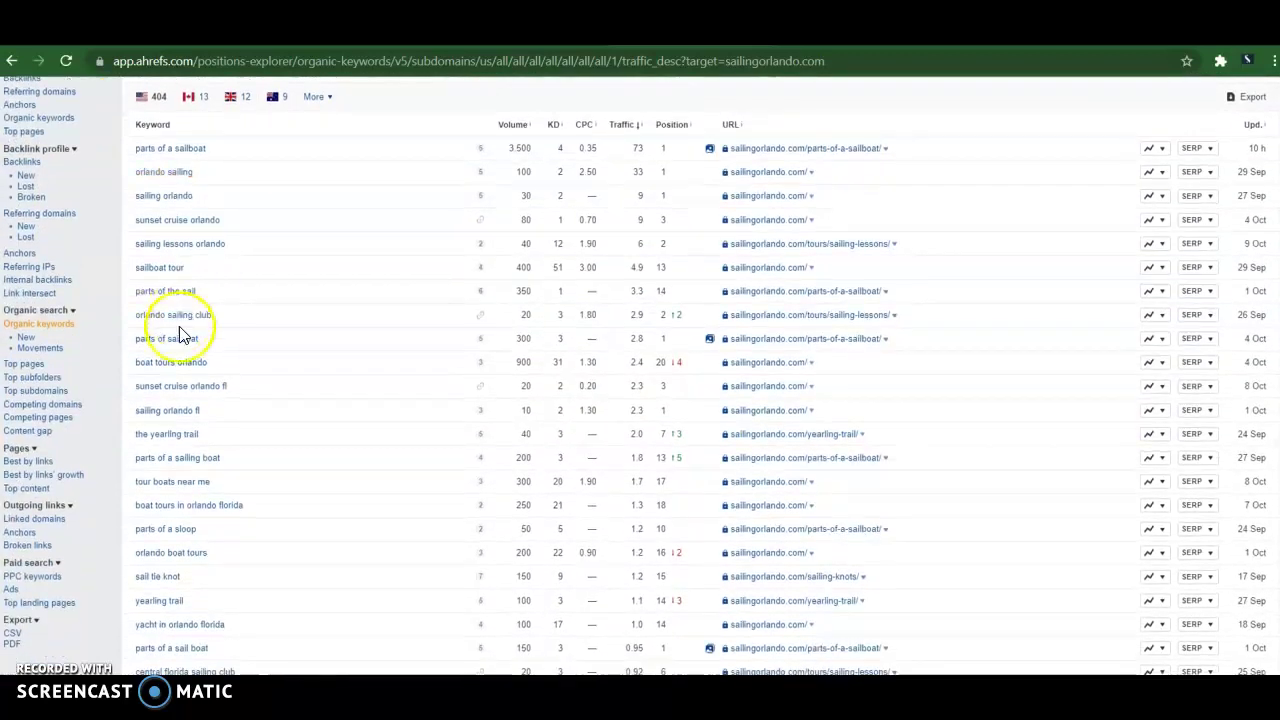
scroll(193, 395, "down", 1)
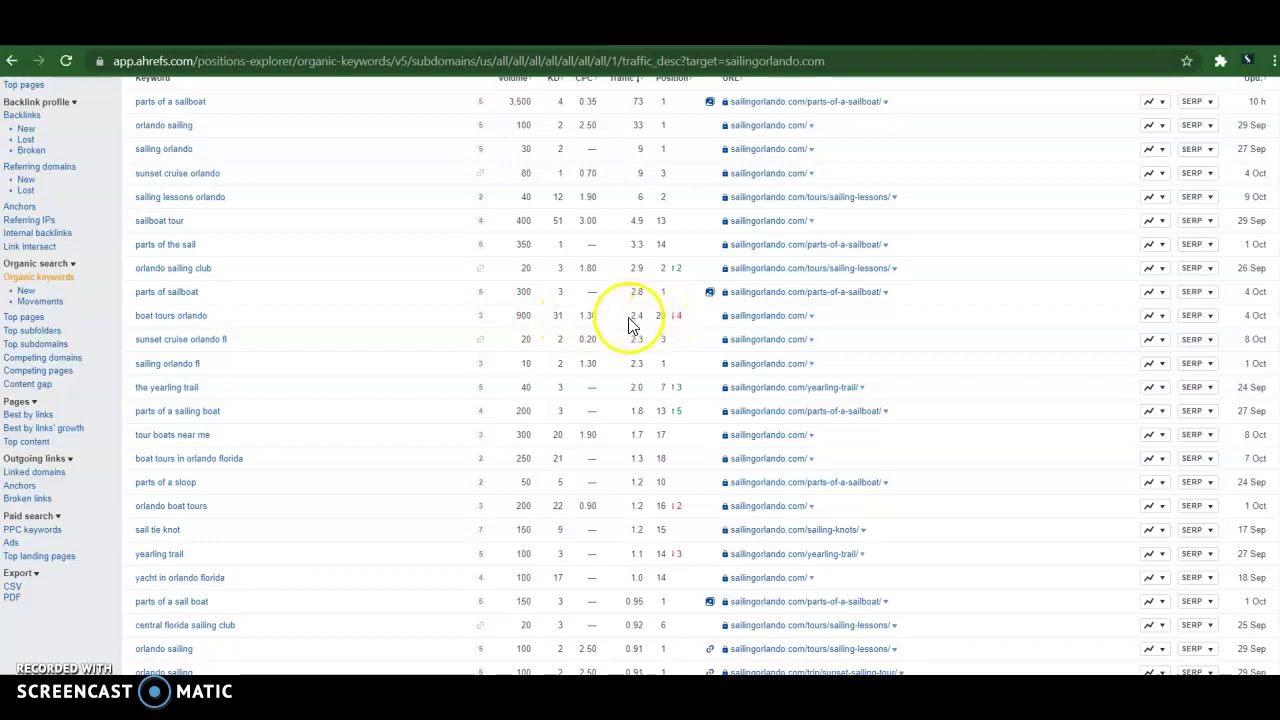
scroll(638, 318, "up", 2)
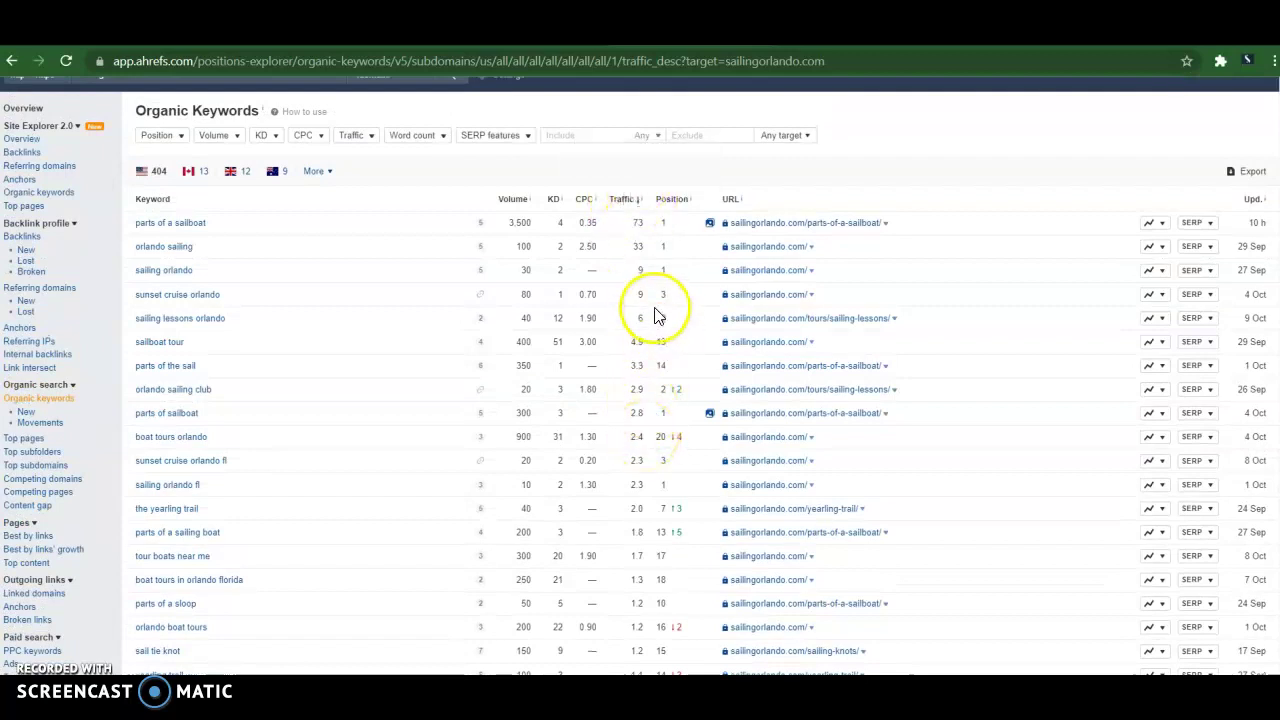
- Sort the organic keywords by best position, examine the top-ranking ones, and sort the report by highest traffic again
left_click(672, 200)
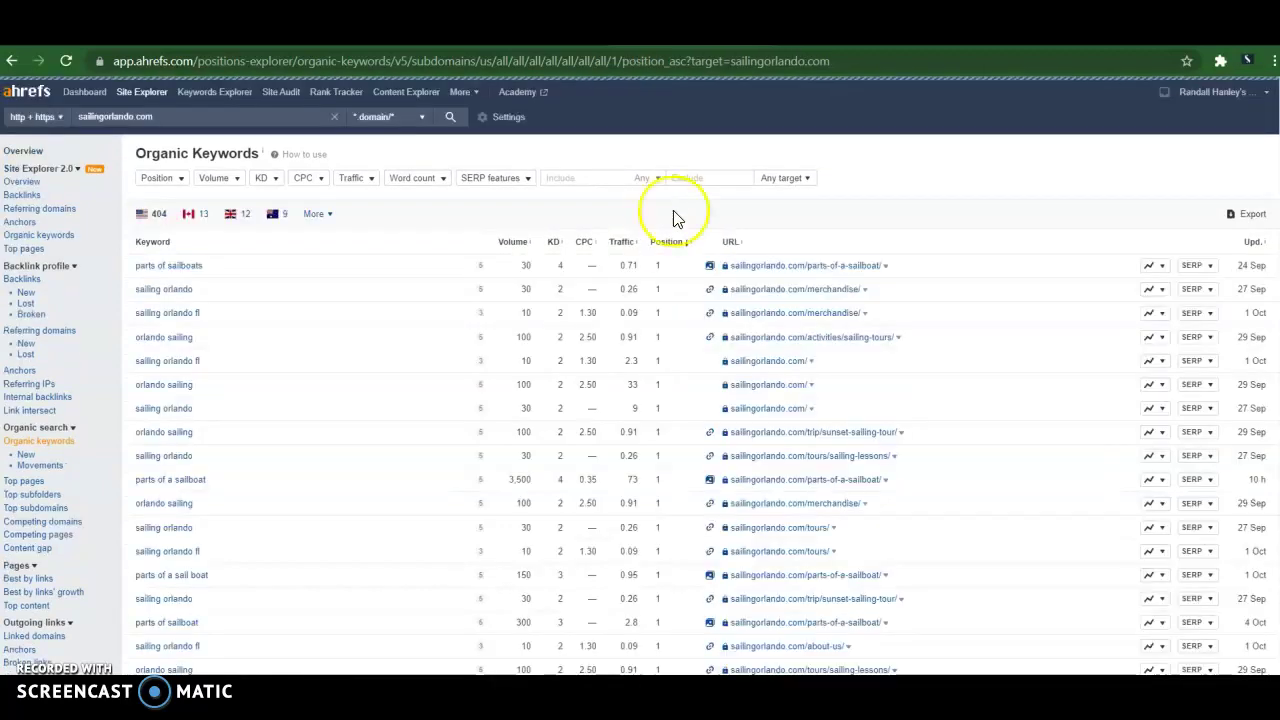
left_click(665, 243)
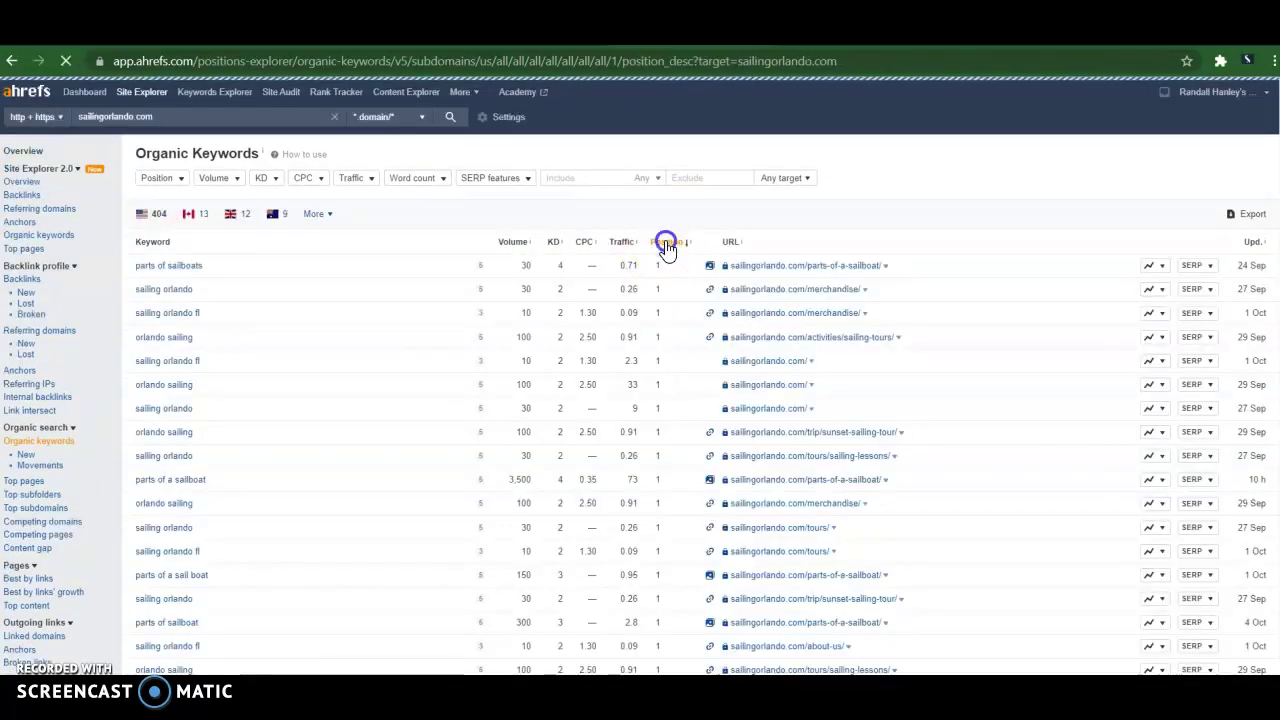
left_click(665, 246)
left_click(181, 341)
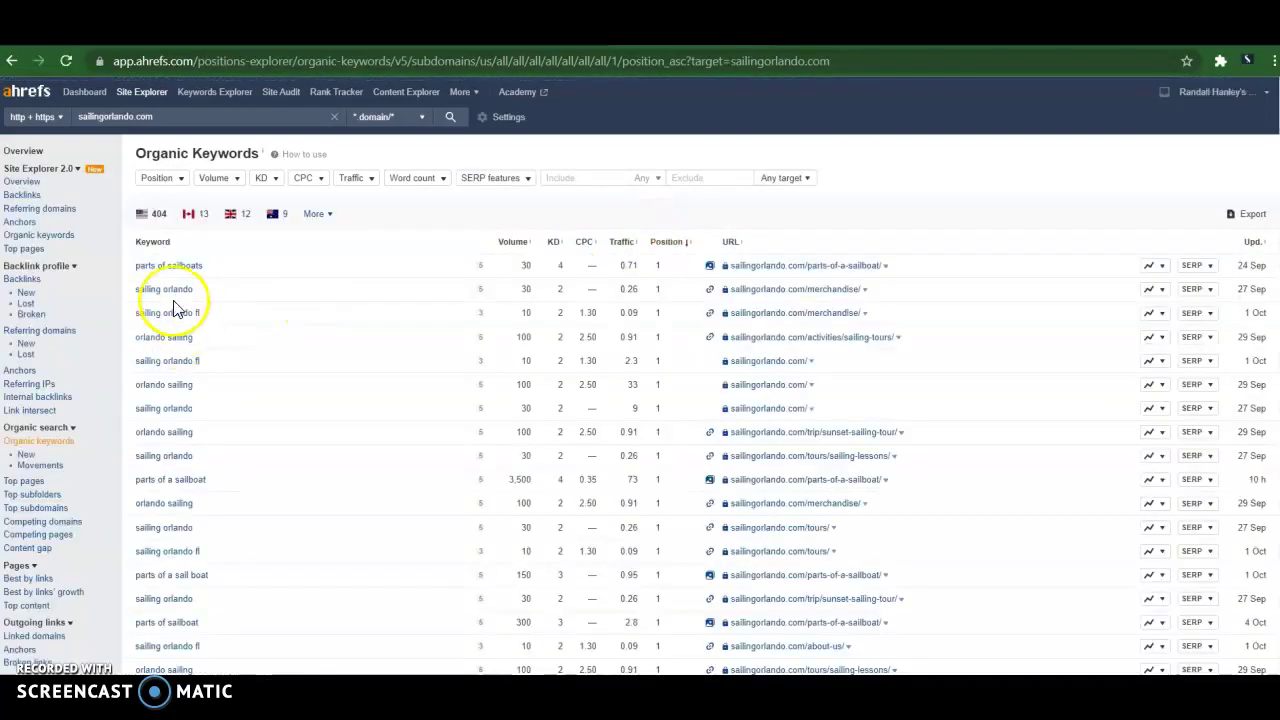
scroll(175, 451, "down", 3)
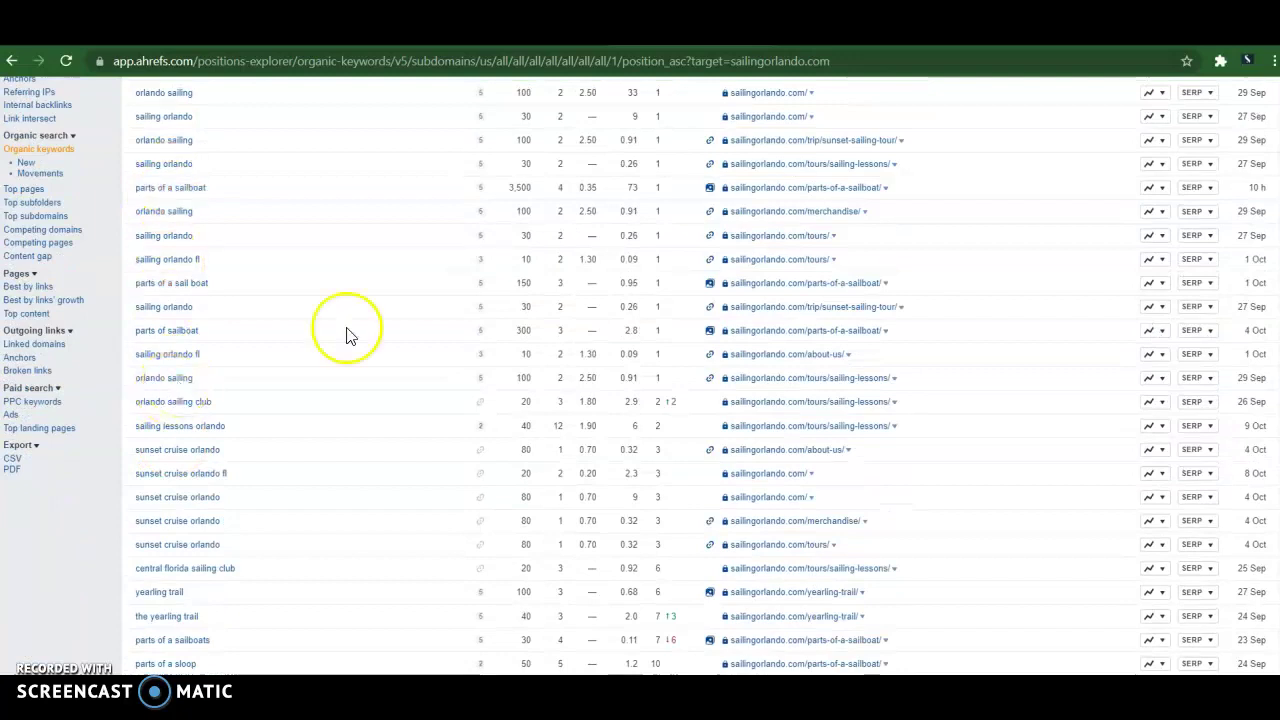
scroll(630, 212, "up", 3)
left_click(630, 200)
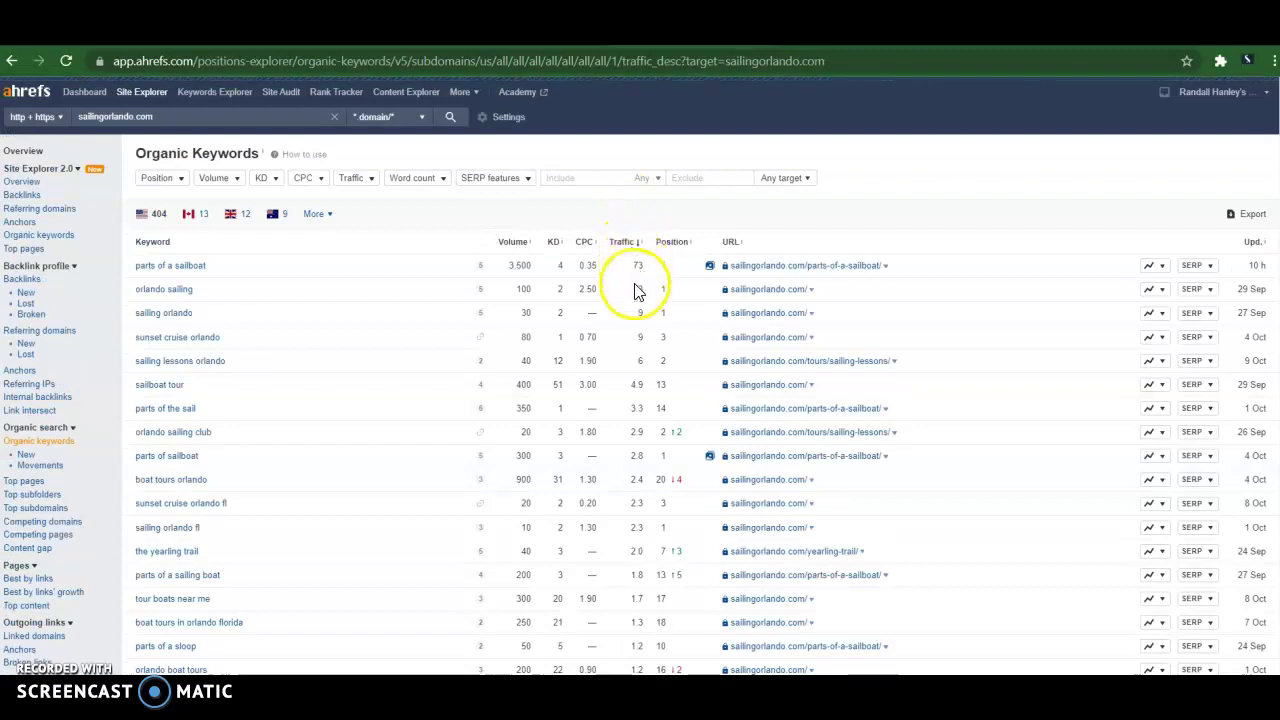
- Switch to the Floatin' on a Boat Charters homepage, examine its introduction and Packages Available section, and return to the start of the page
scroll(634, 340, "down", 1)
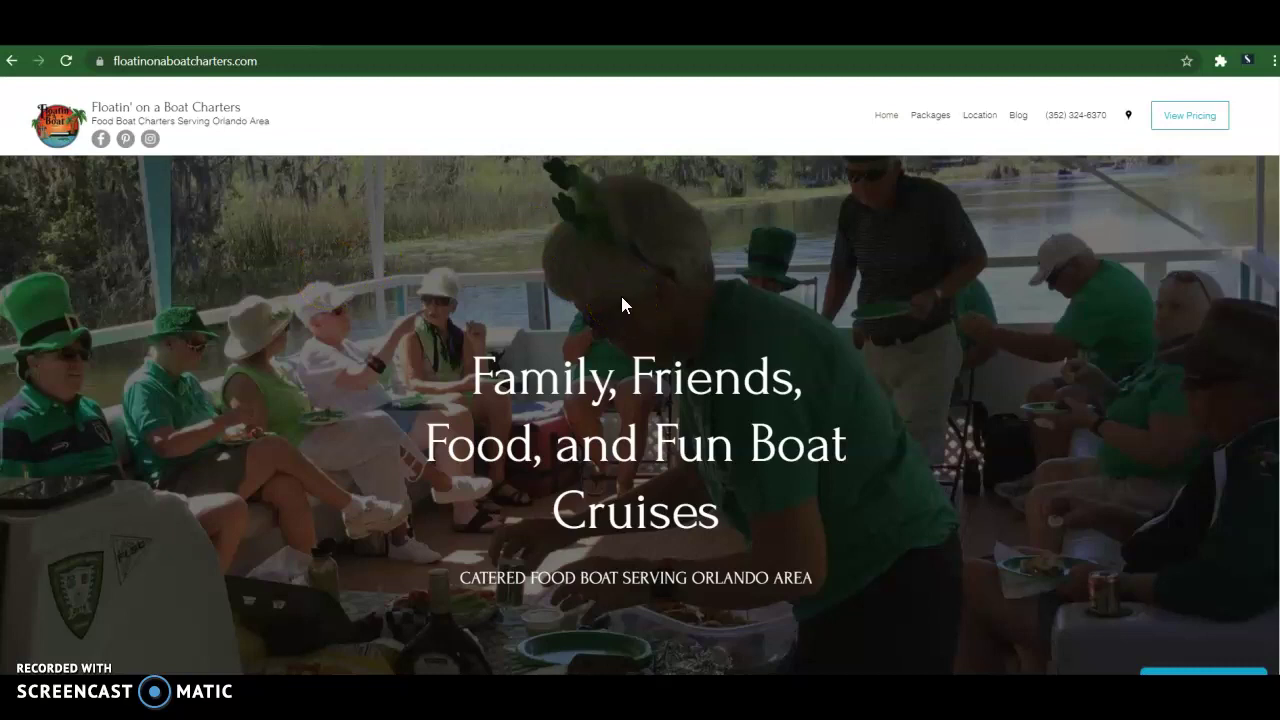
scroll(621, 296, "down", 7)
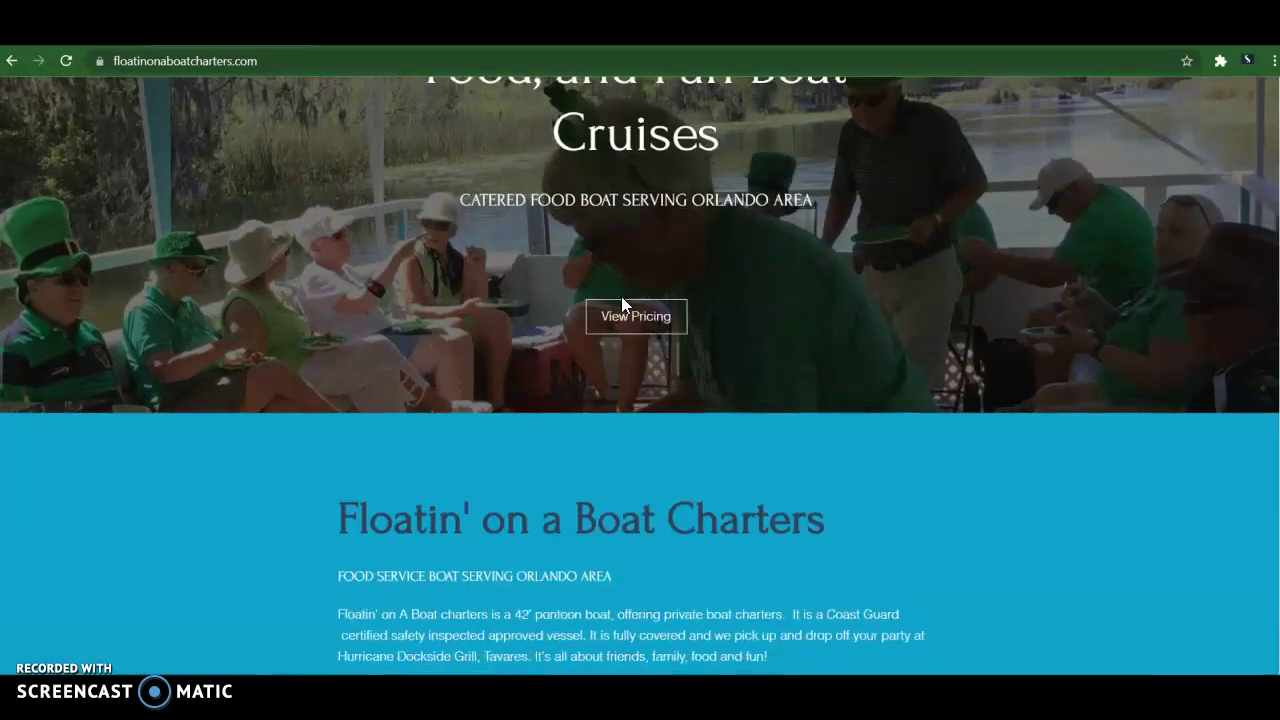
scroll(621, 297, "down", 3)
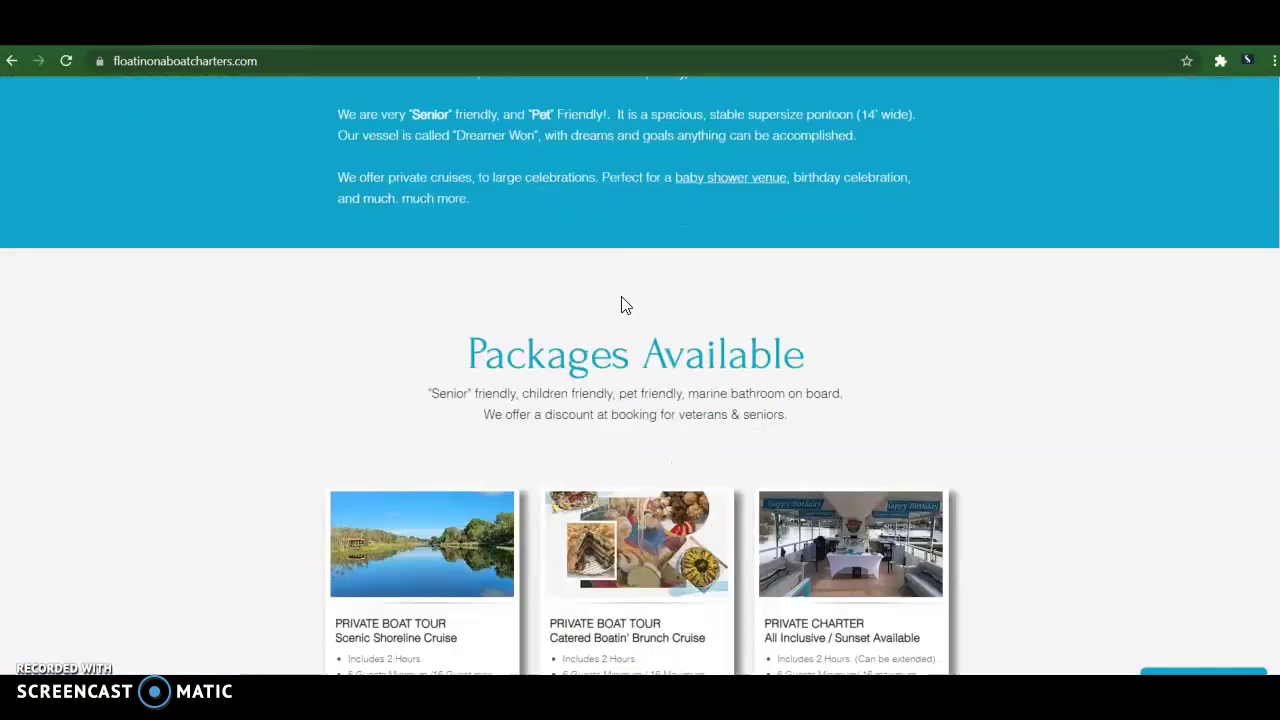
scroll(621, 305, "down", 3)
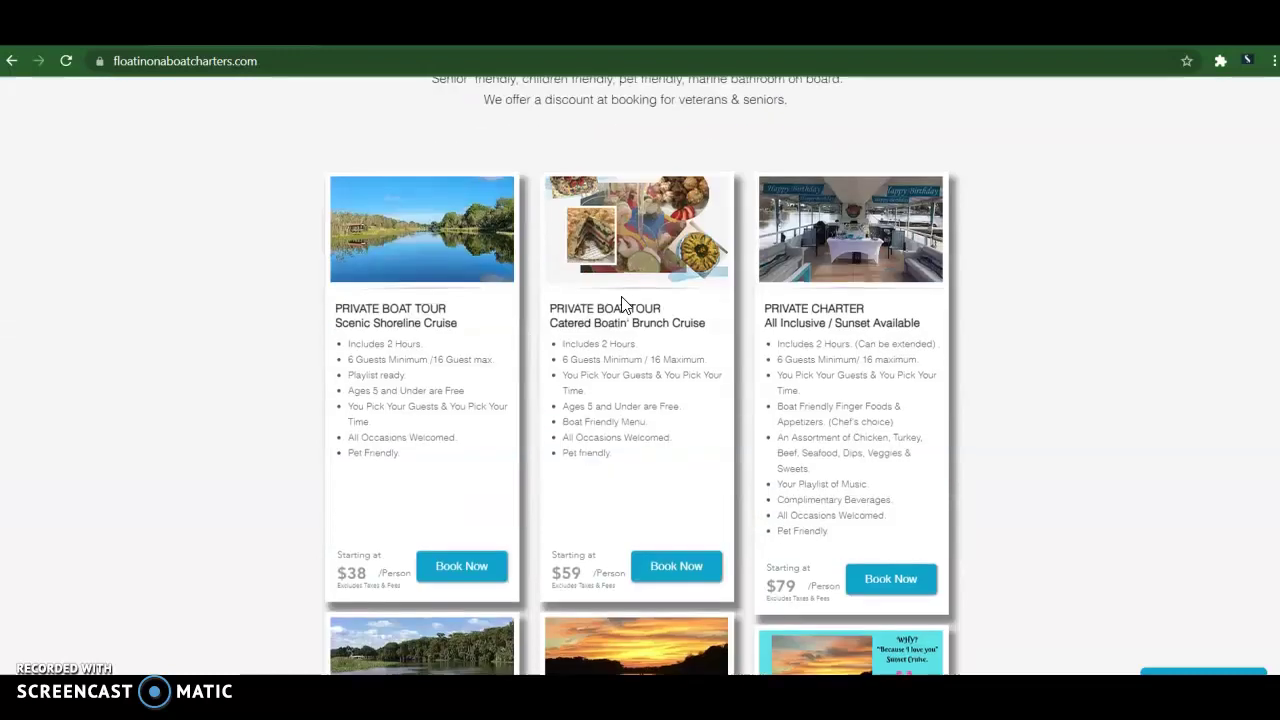
scroll(621, 303, "up", 2)
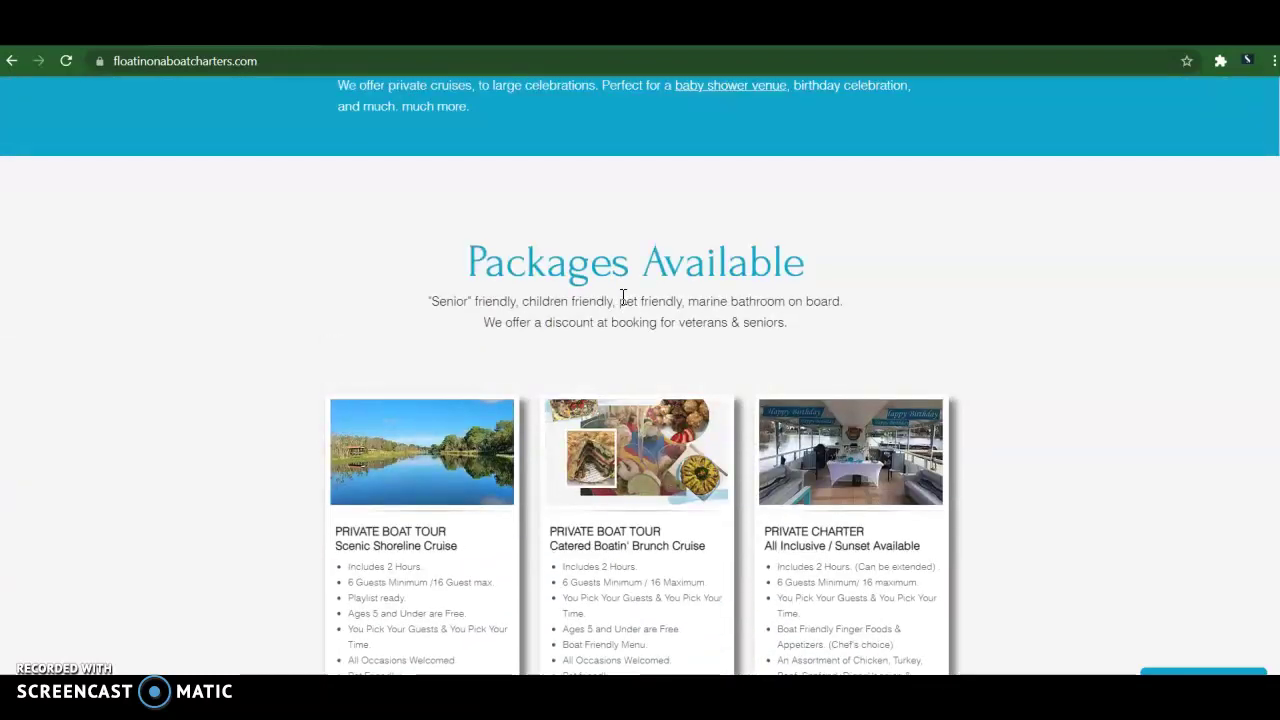
left_click(1027, 67)
scroll(312, 287, "up", 10)
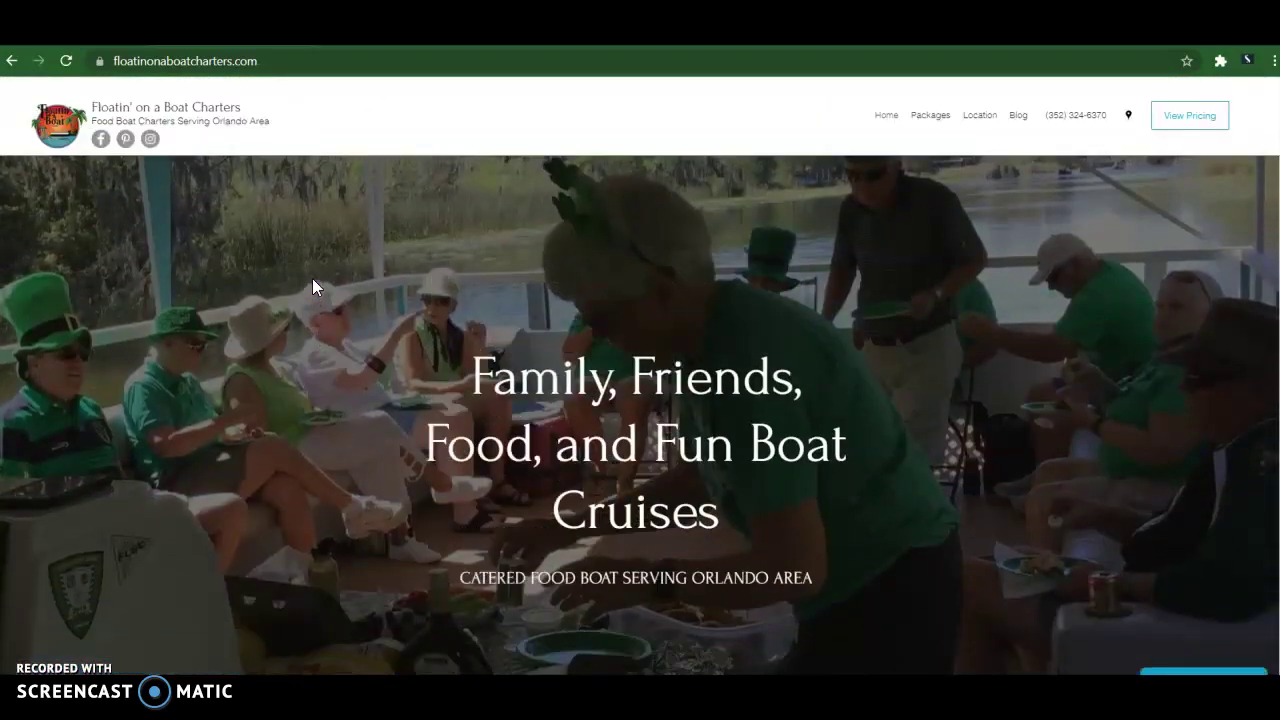
- Look over the homepage's headline area, bring up the warleydigital.com homepage, and return to the Floatin' on a Boat Charters homepage
scroll(712, 218, "down", 3)
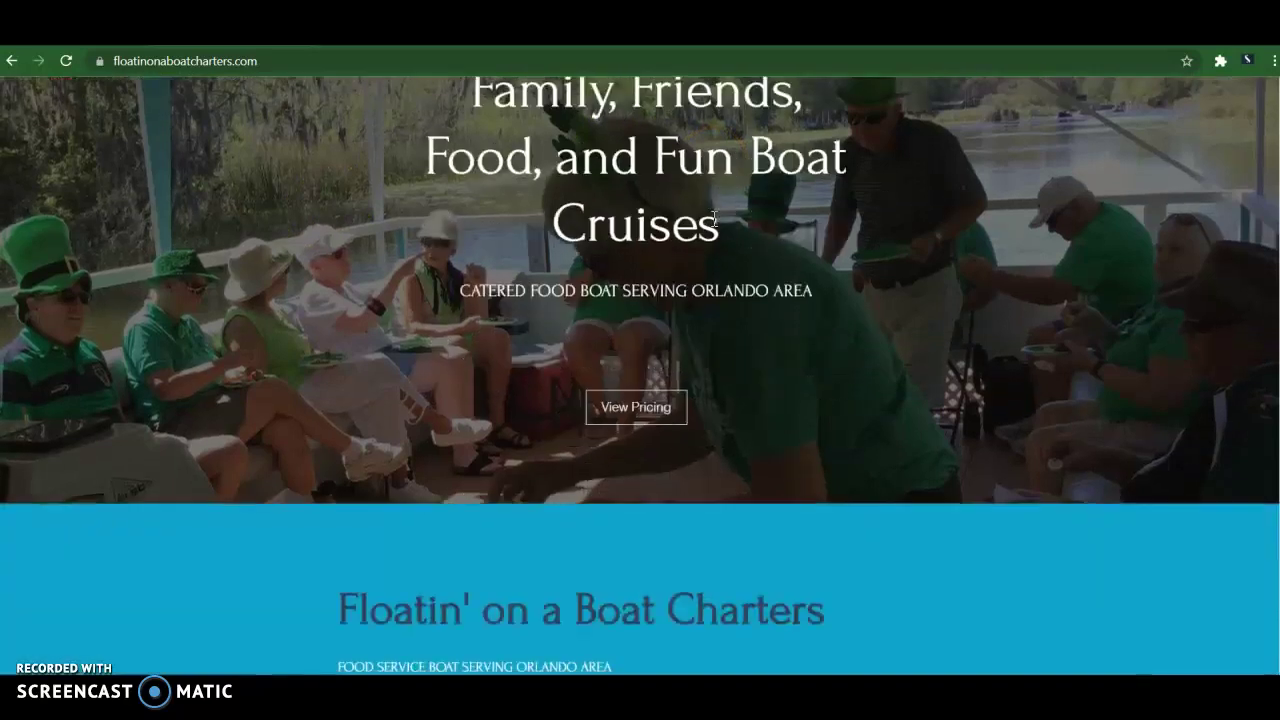
scroll(714, 218, "up", 2)
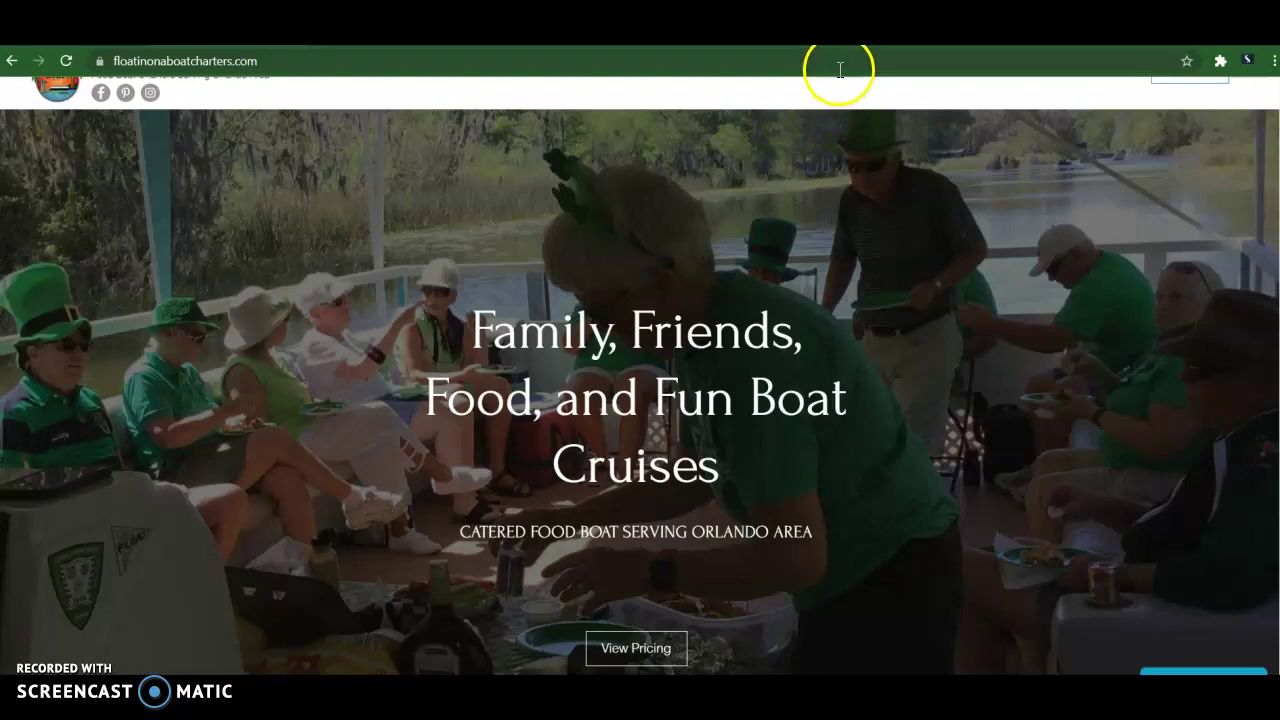
left_click(840, 25)
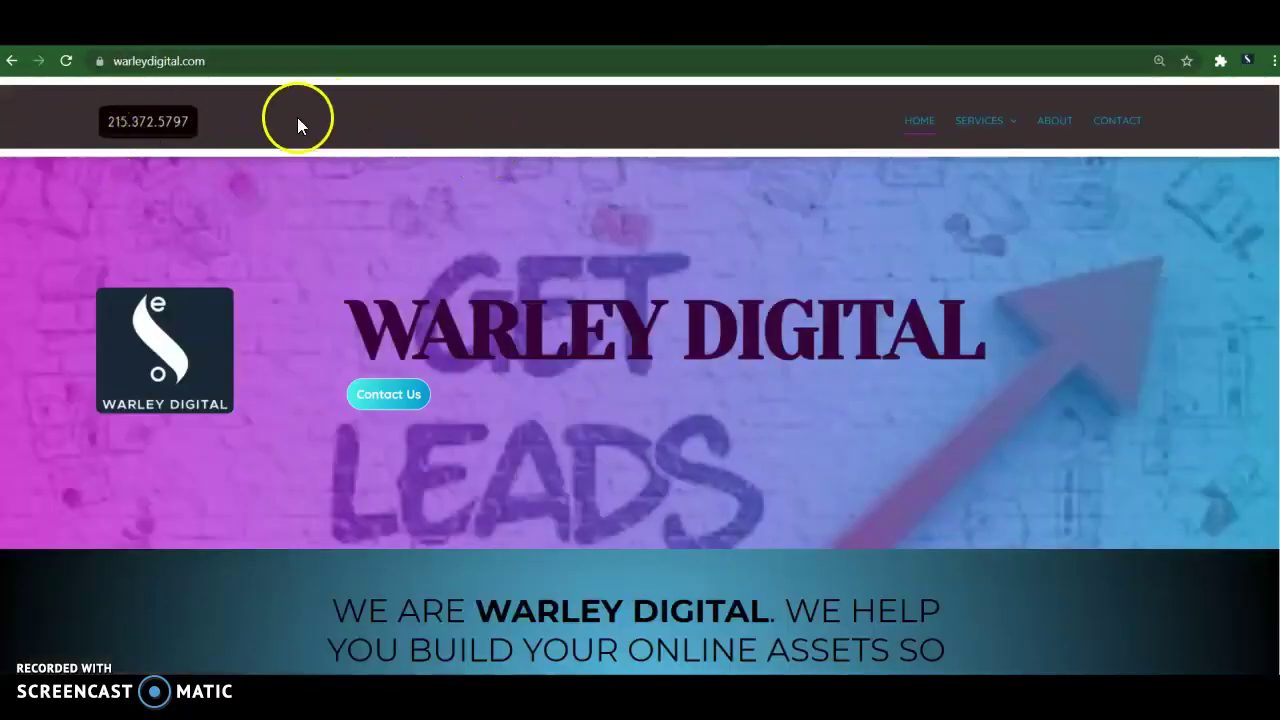
key("ctrl+Tab")
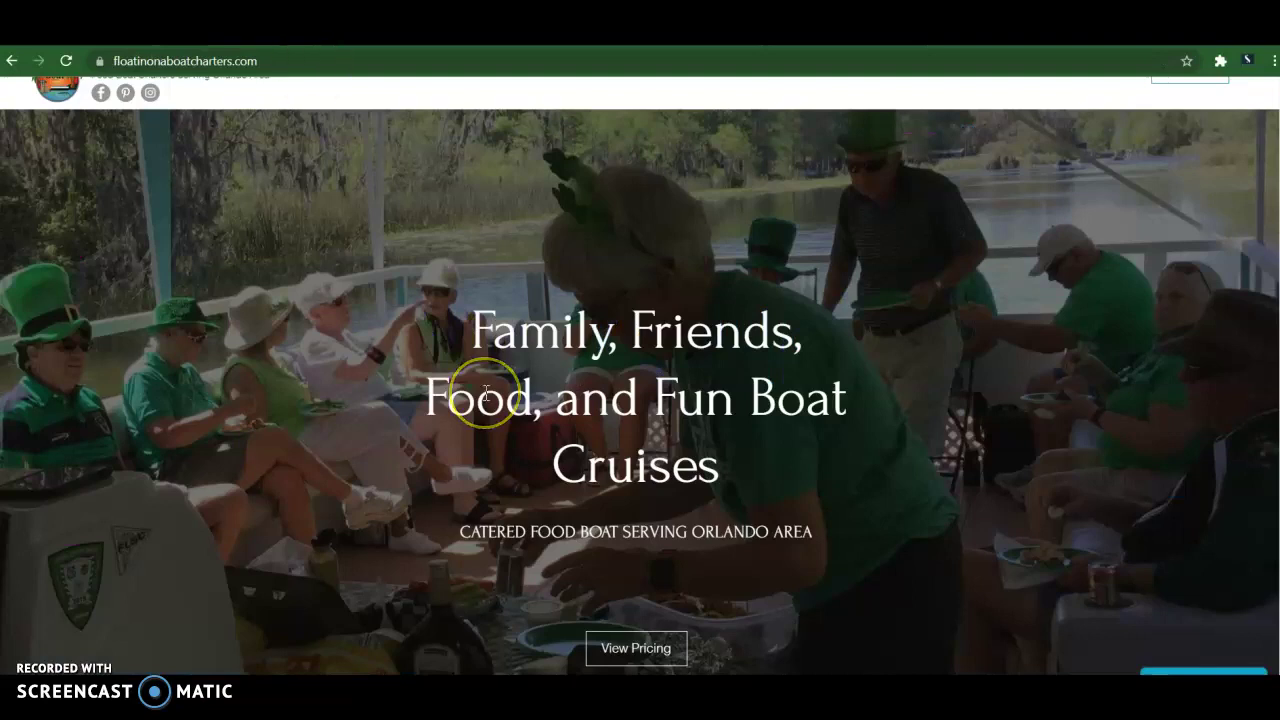